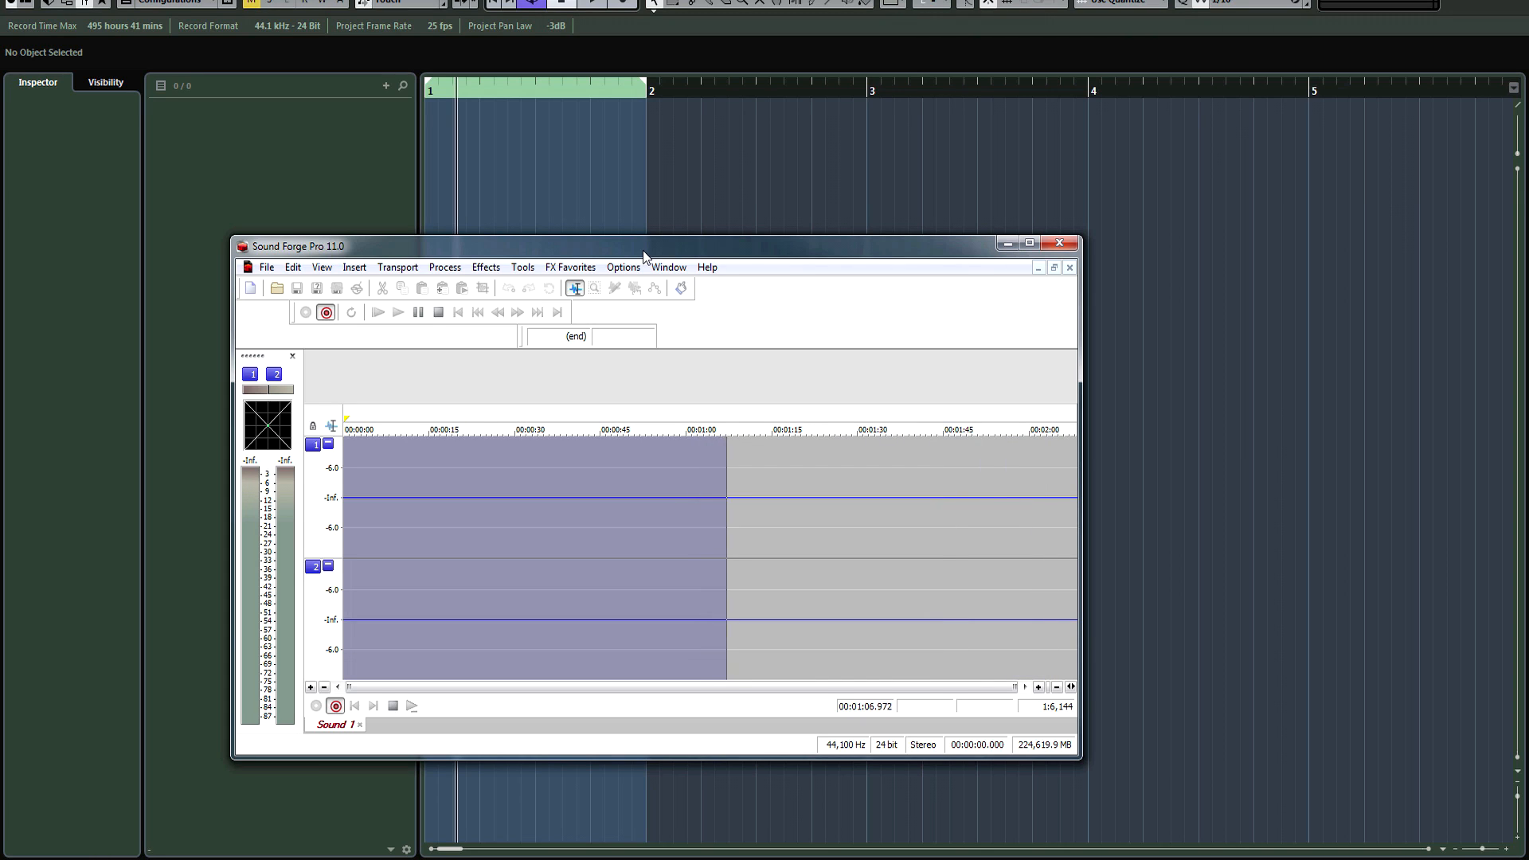
# Move the Sound Forge Pro window out of the way and minimize it to return to the Cubase project
pyautogui.moveTo(642, 250); pyautogui.dragTo(1333, 182)
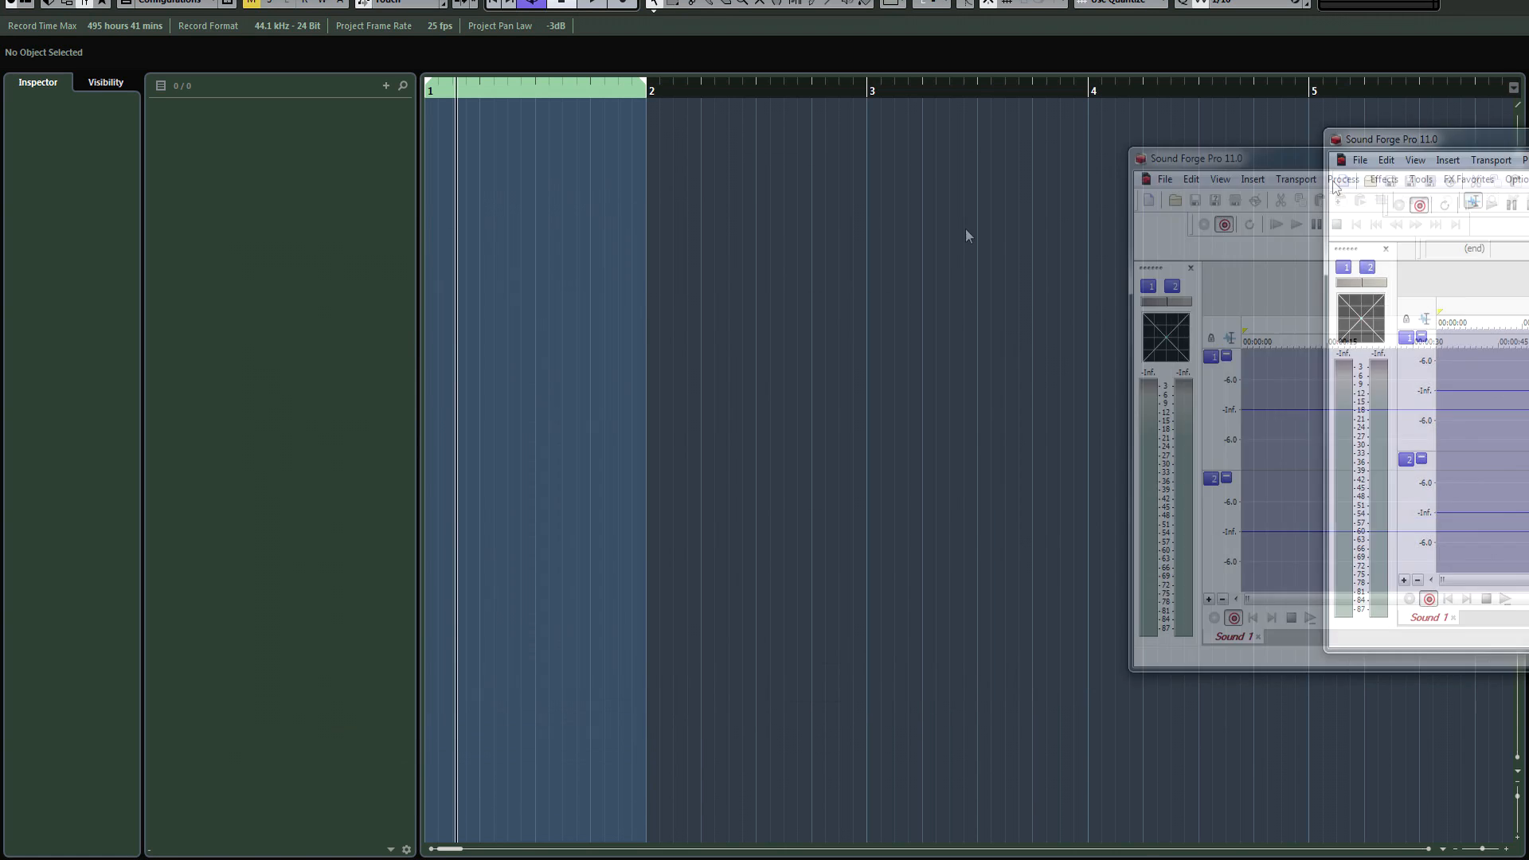
pyautogui.moveTo(966, 230); pyautogui.dragTo(586, 276)
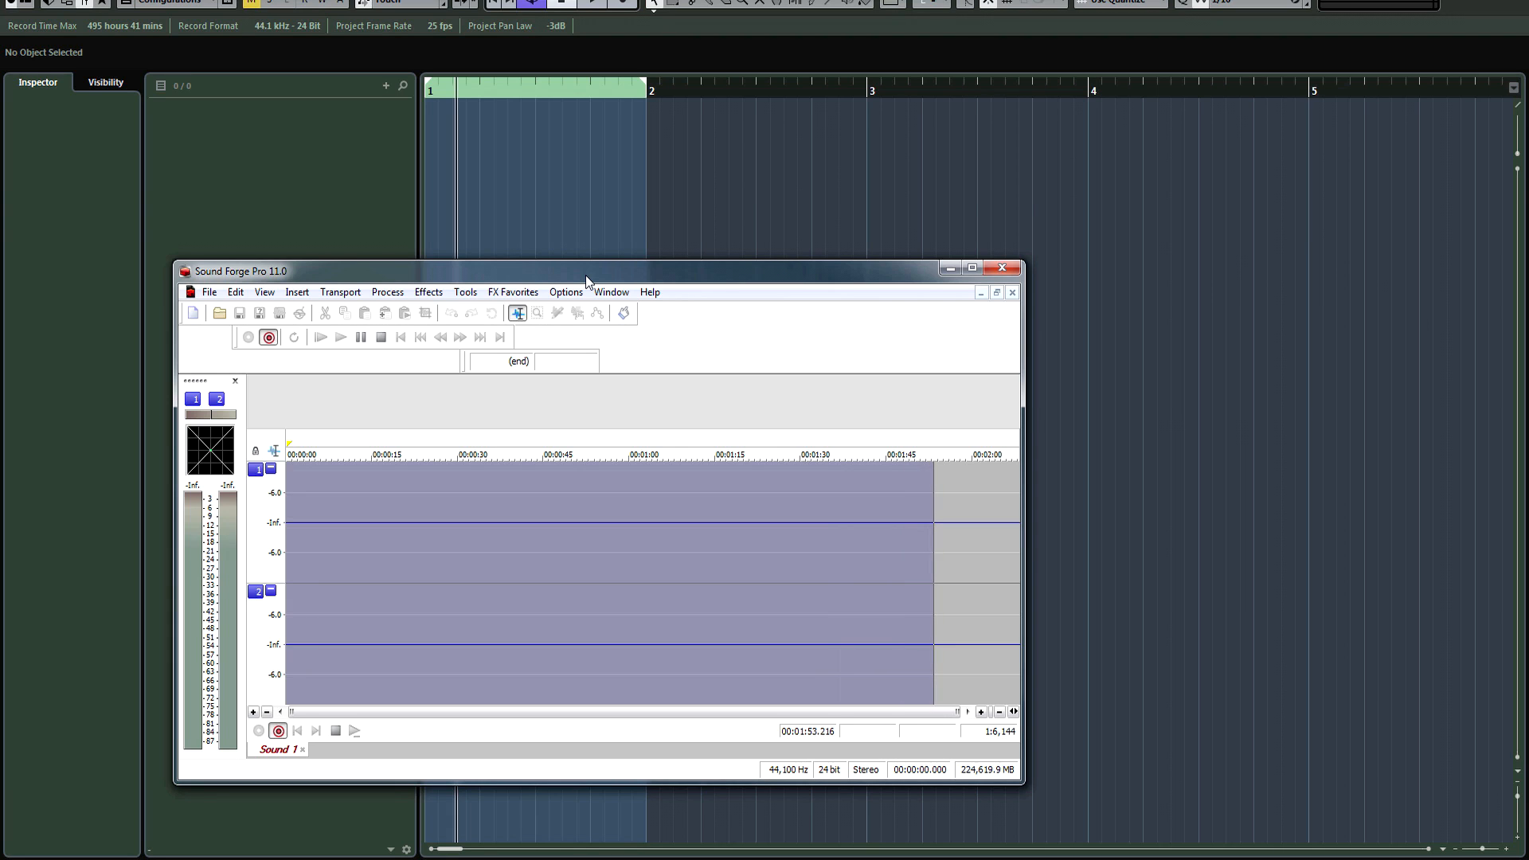
pyautogui.click(950, 268)
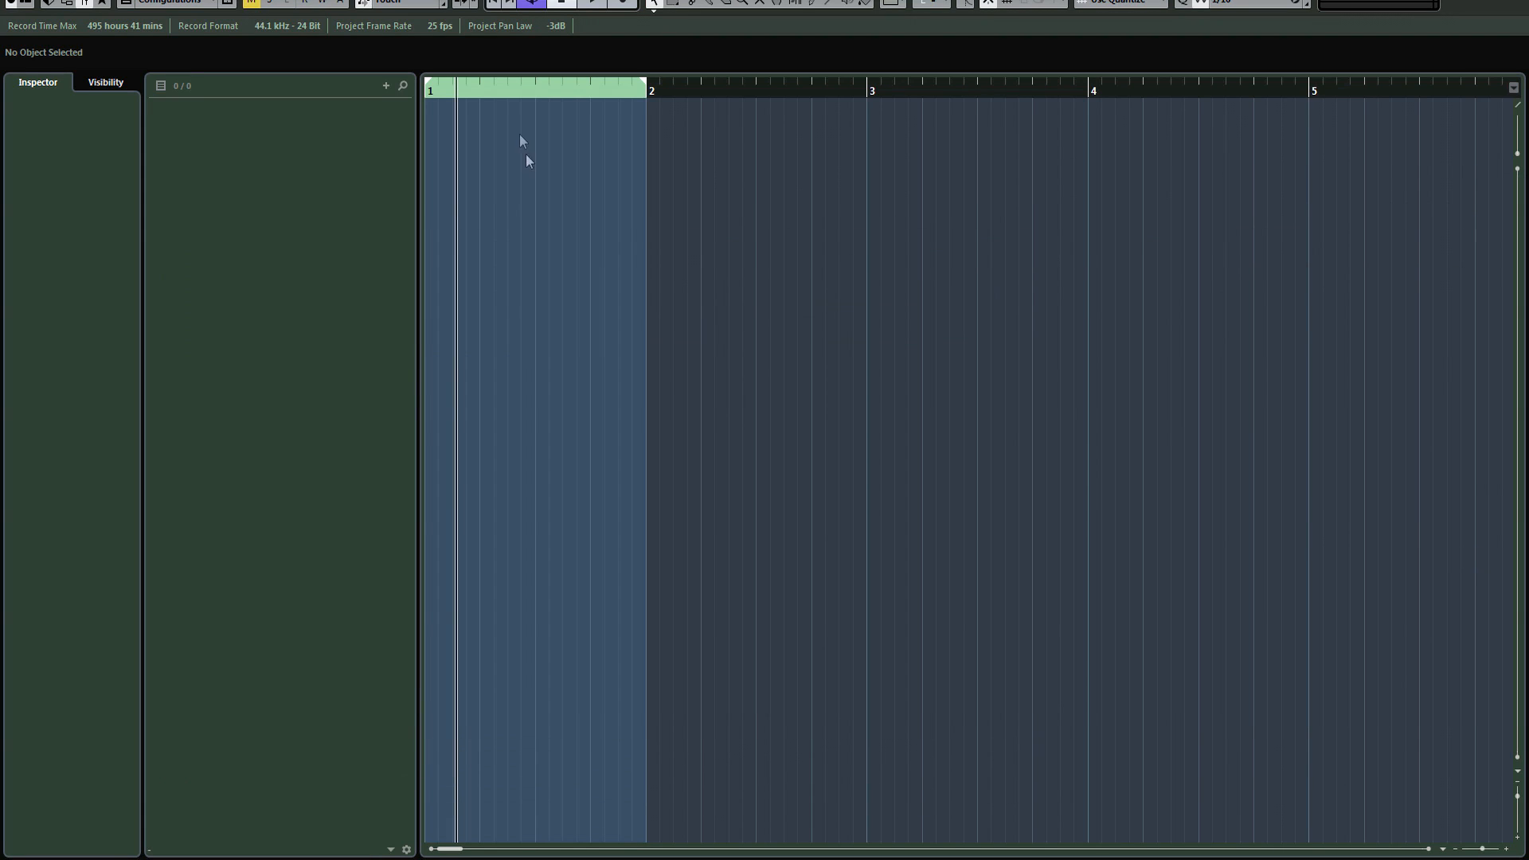
# Add one instrument track that uses the Z3TA+ 2_64 synth
pyautogui.rightClick(220, 151)
pyautogui.click(350, 178)
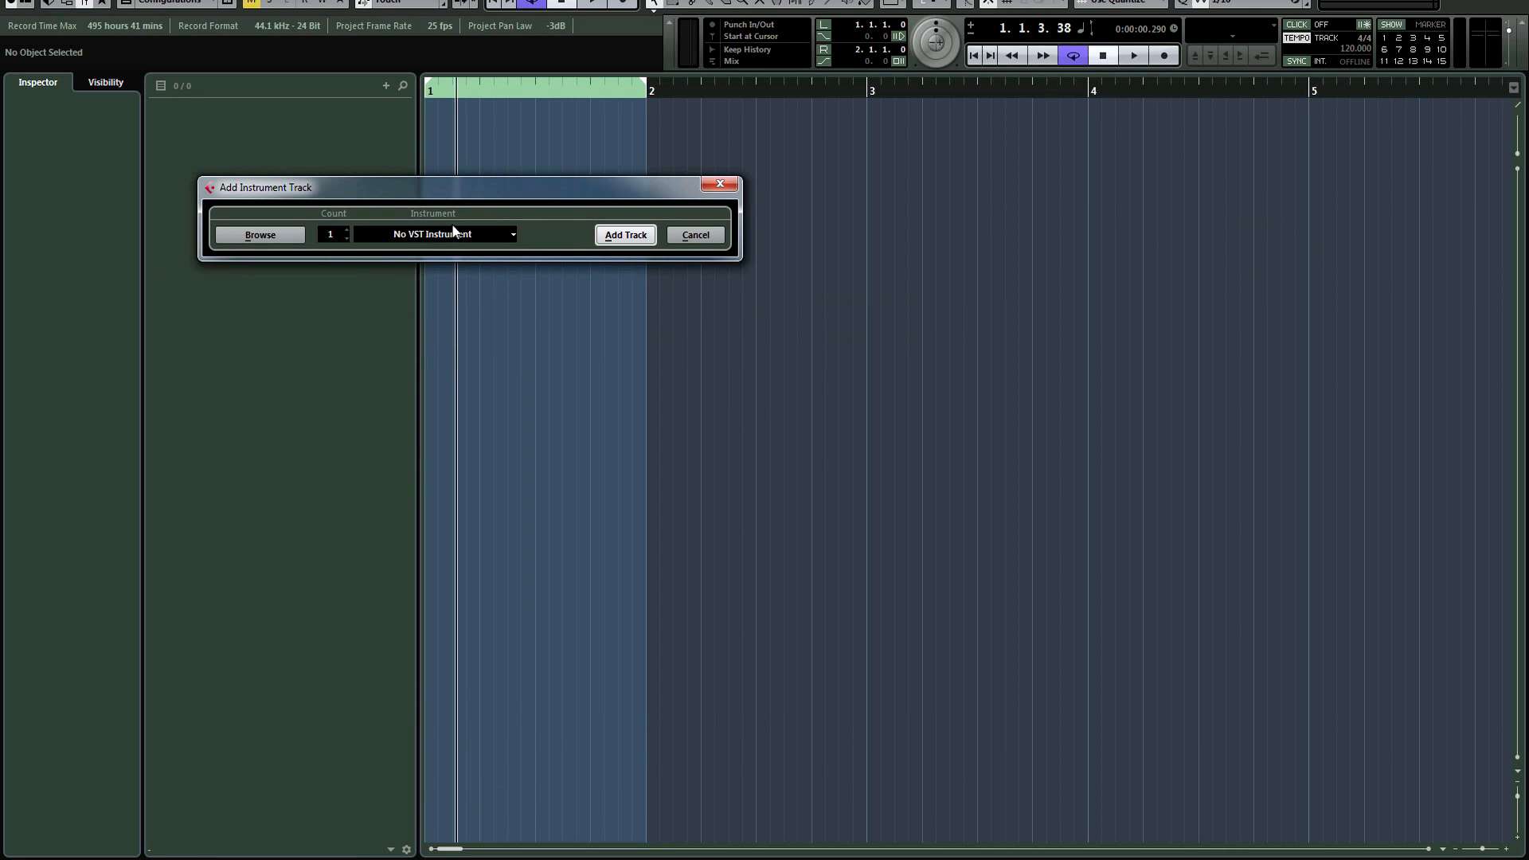
pyautogui.click(453, 233)
pyautogui.write('z3ta')
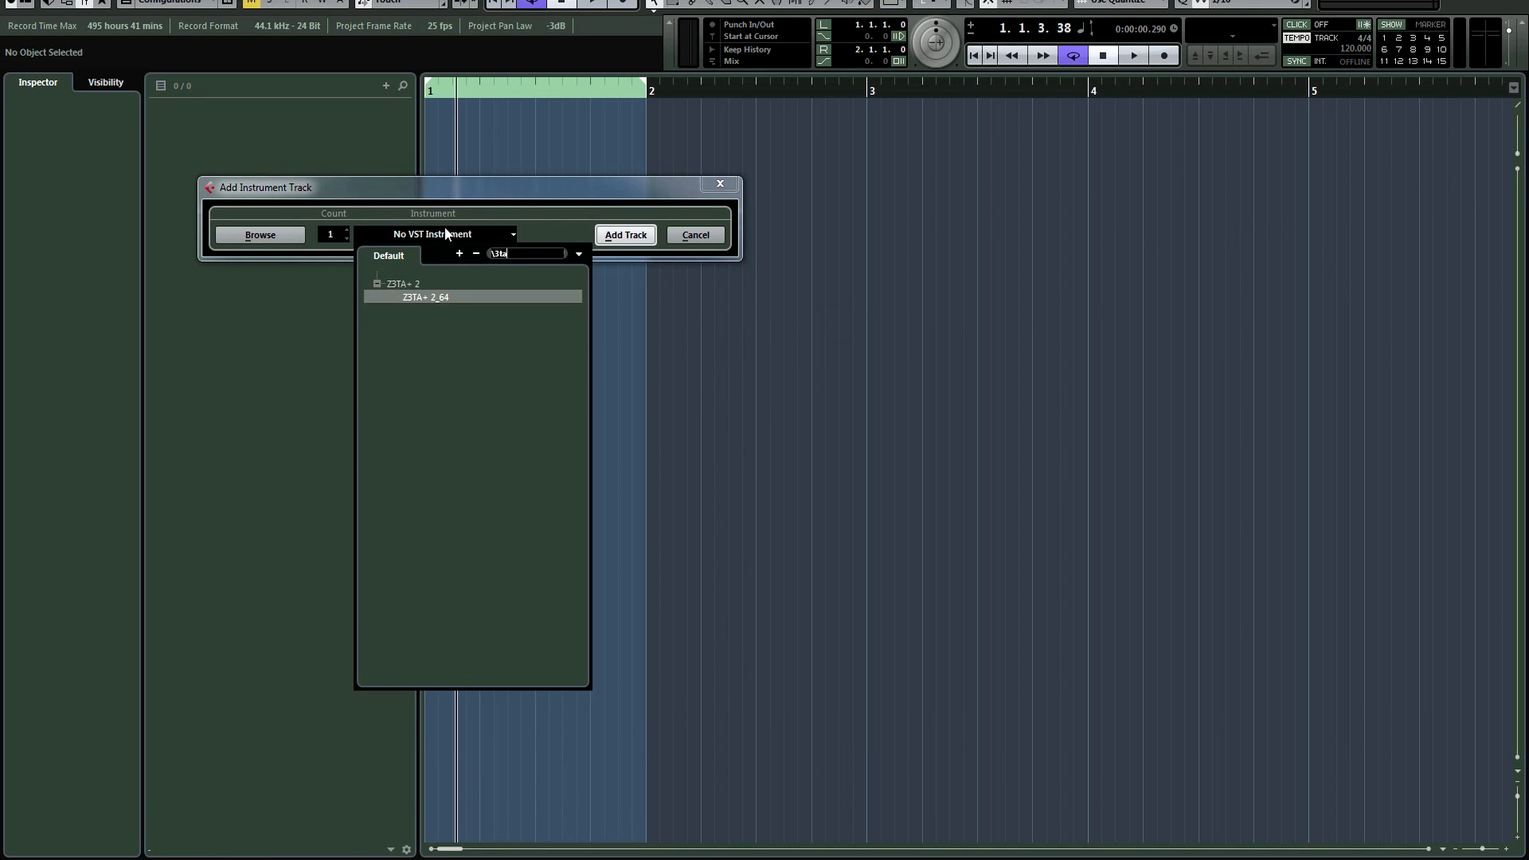
pyautogui.press('Return')
pyautogui.press('Return')
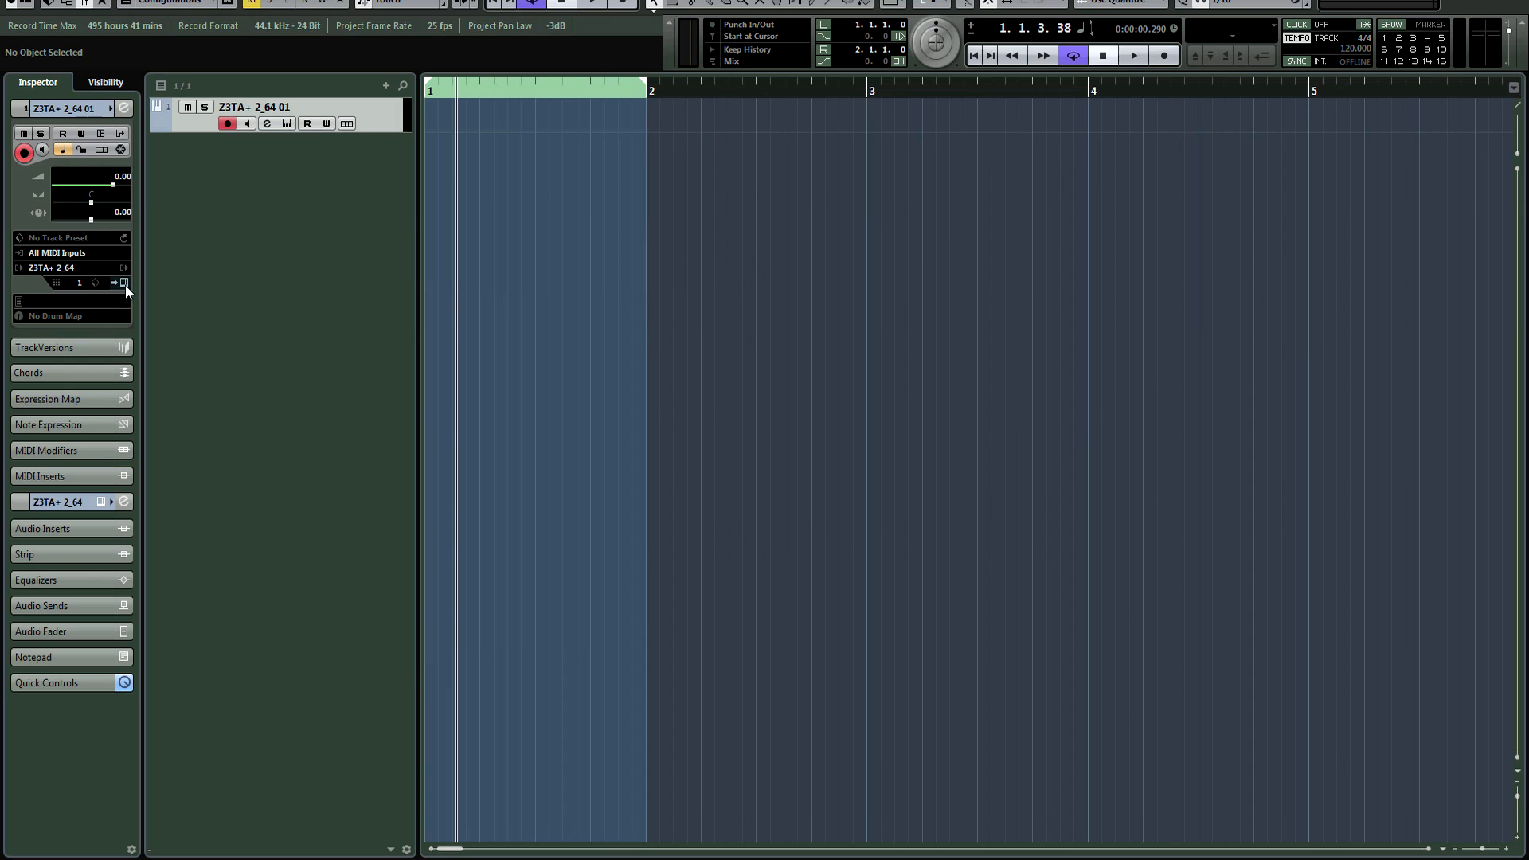
# Reset the Z3TA+ 2 program to a blank patch and set oscillator 1's wave to VINT SAW 1
pyautogui.click(125, 284)
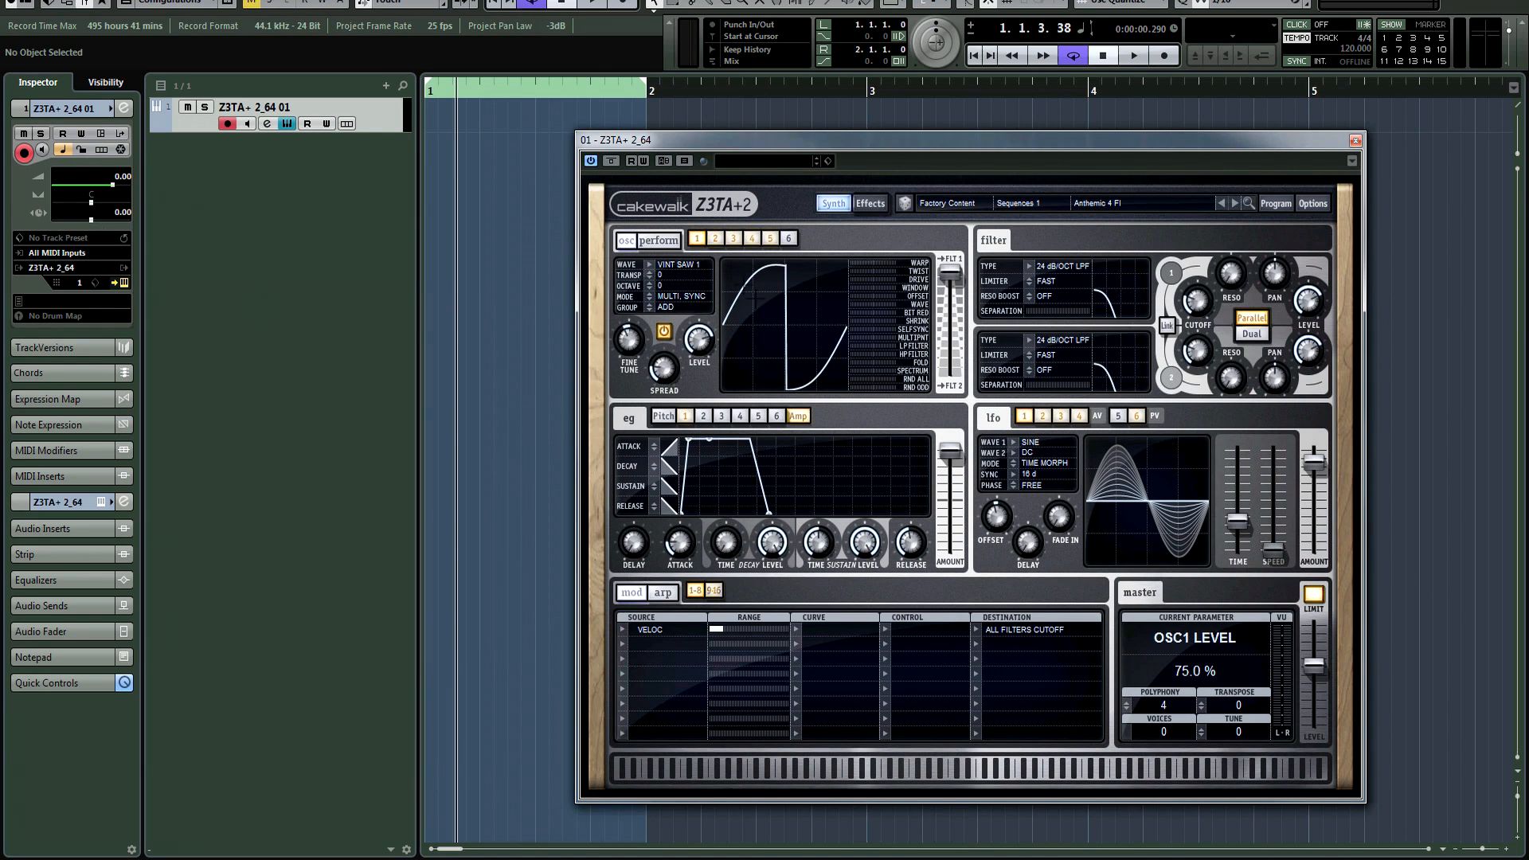
pyautogui.click(652, 265)
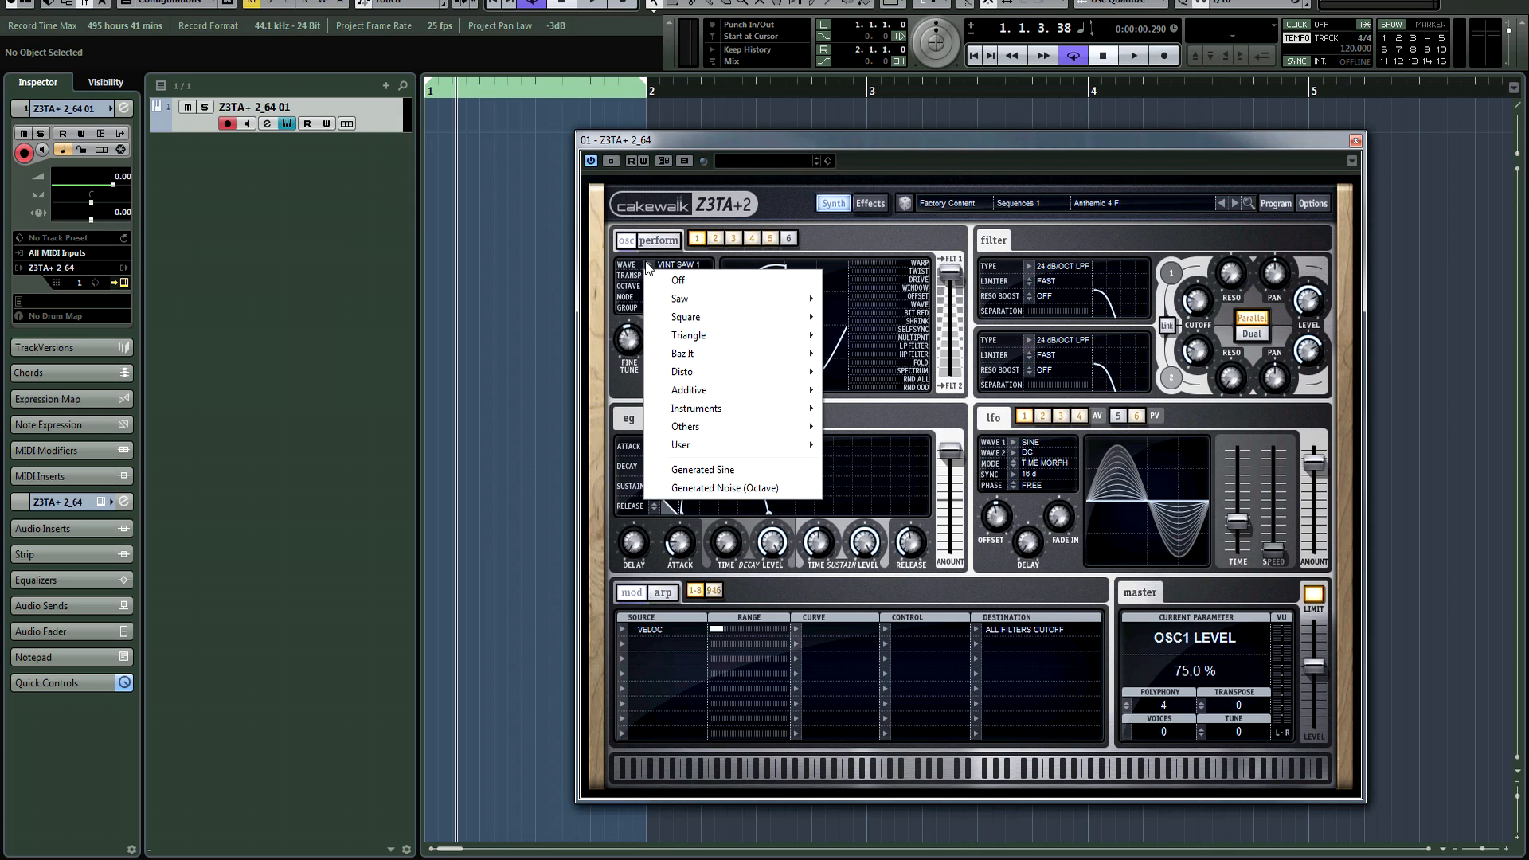
pyautogui.click(1200, 309)
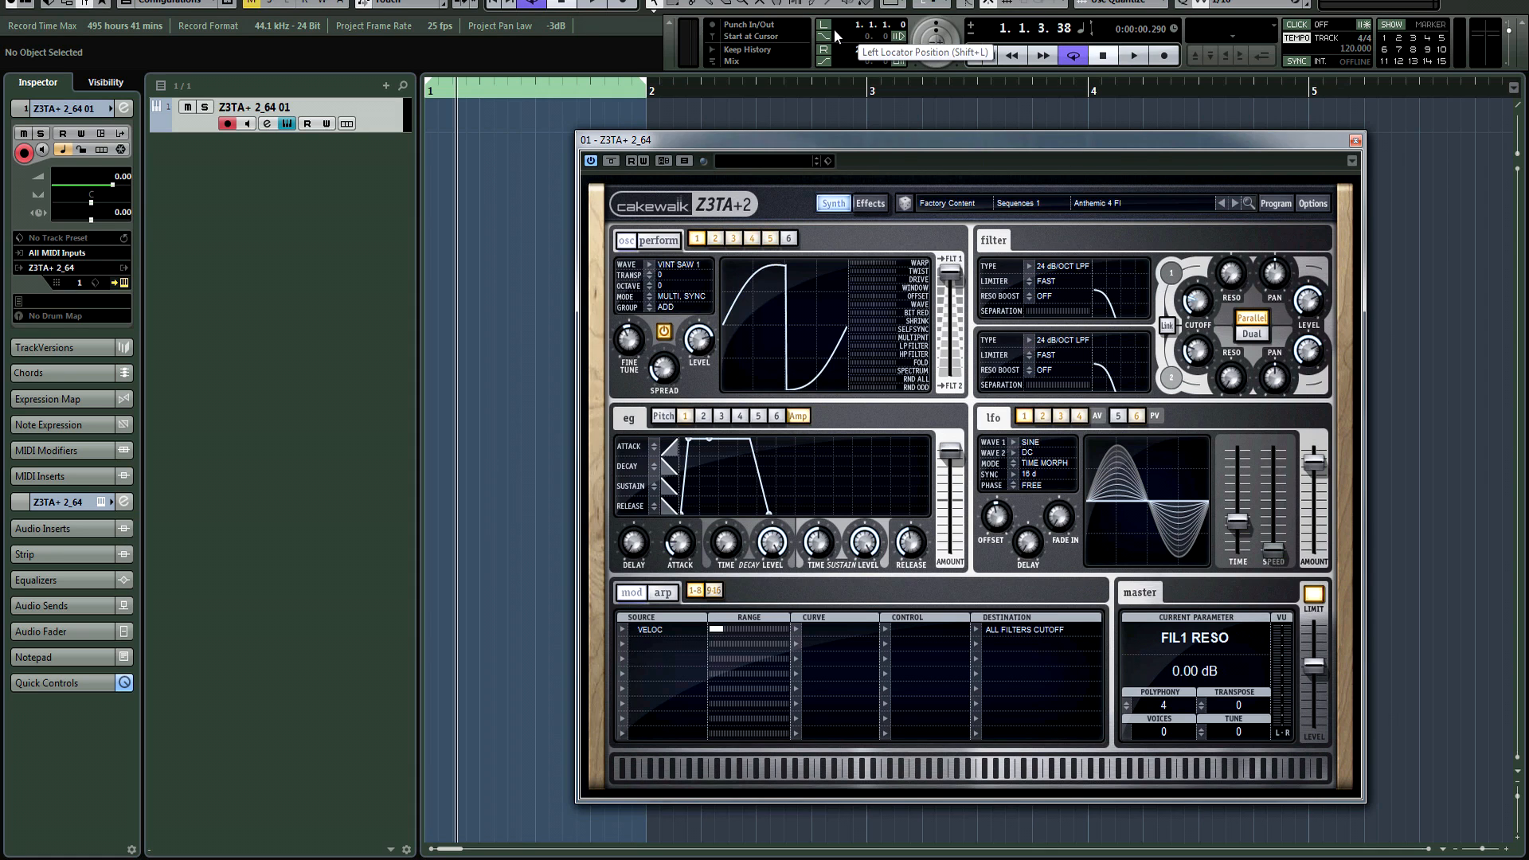
pyautogui.click(1276, 203)
pyautogui.click(1307, 309)
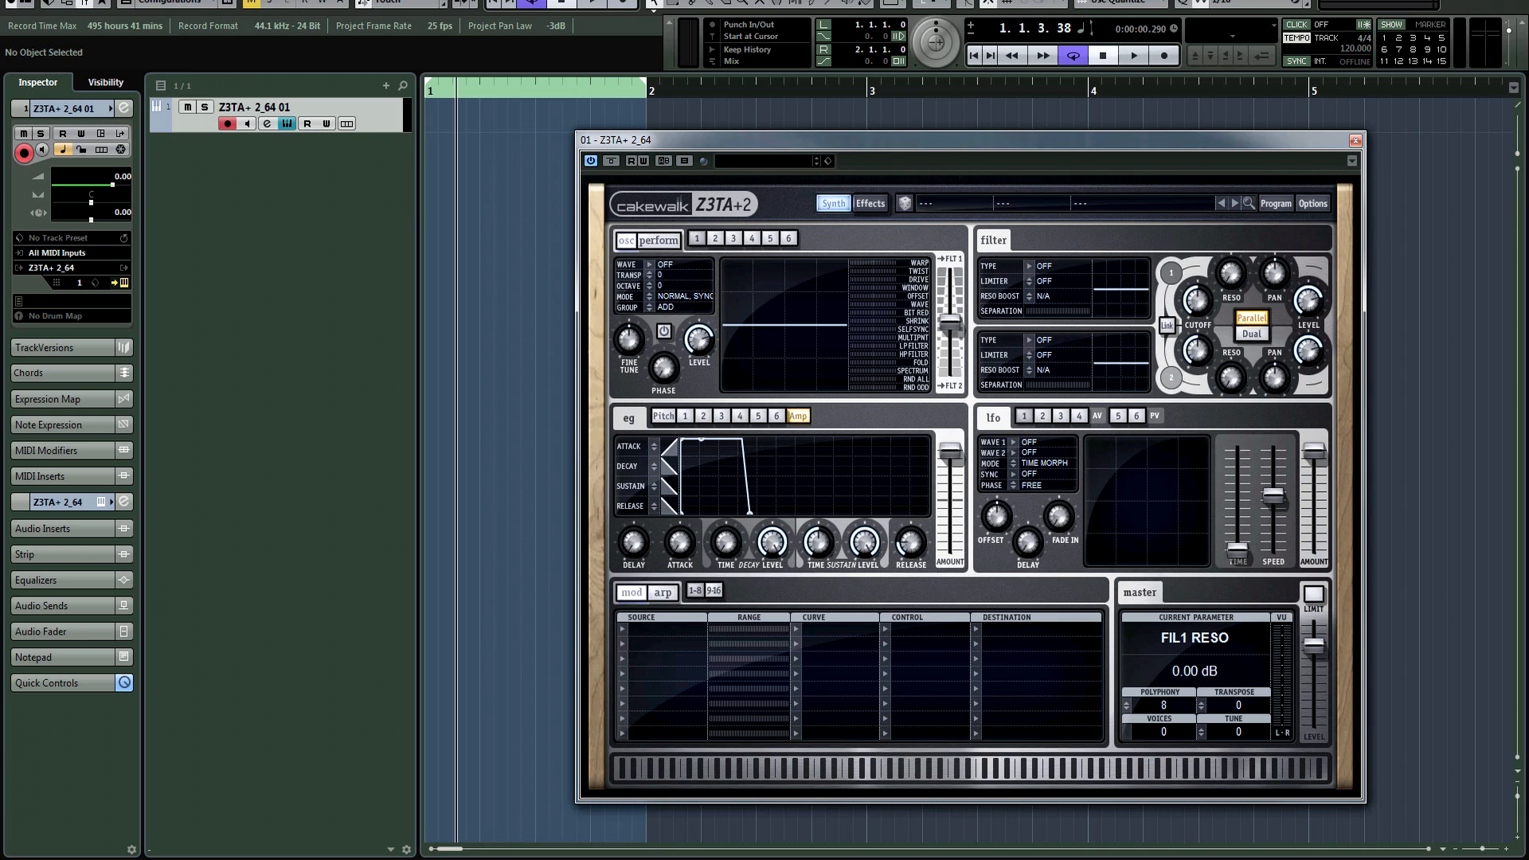
pyautogui.click(658, 269)
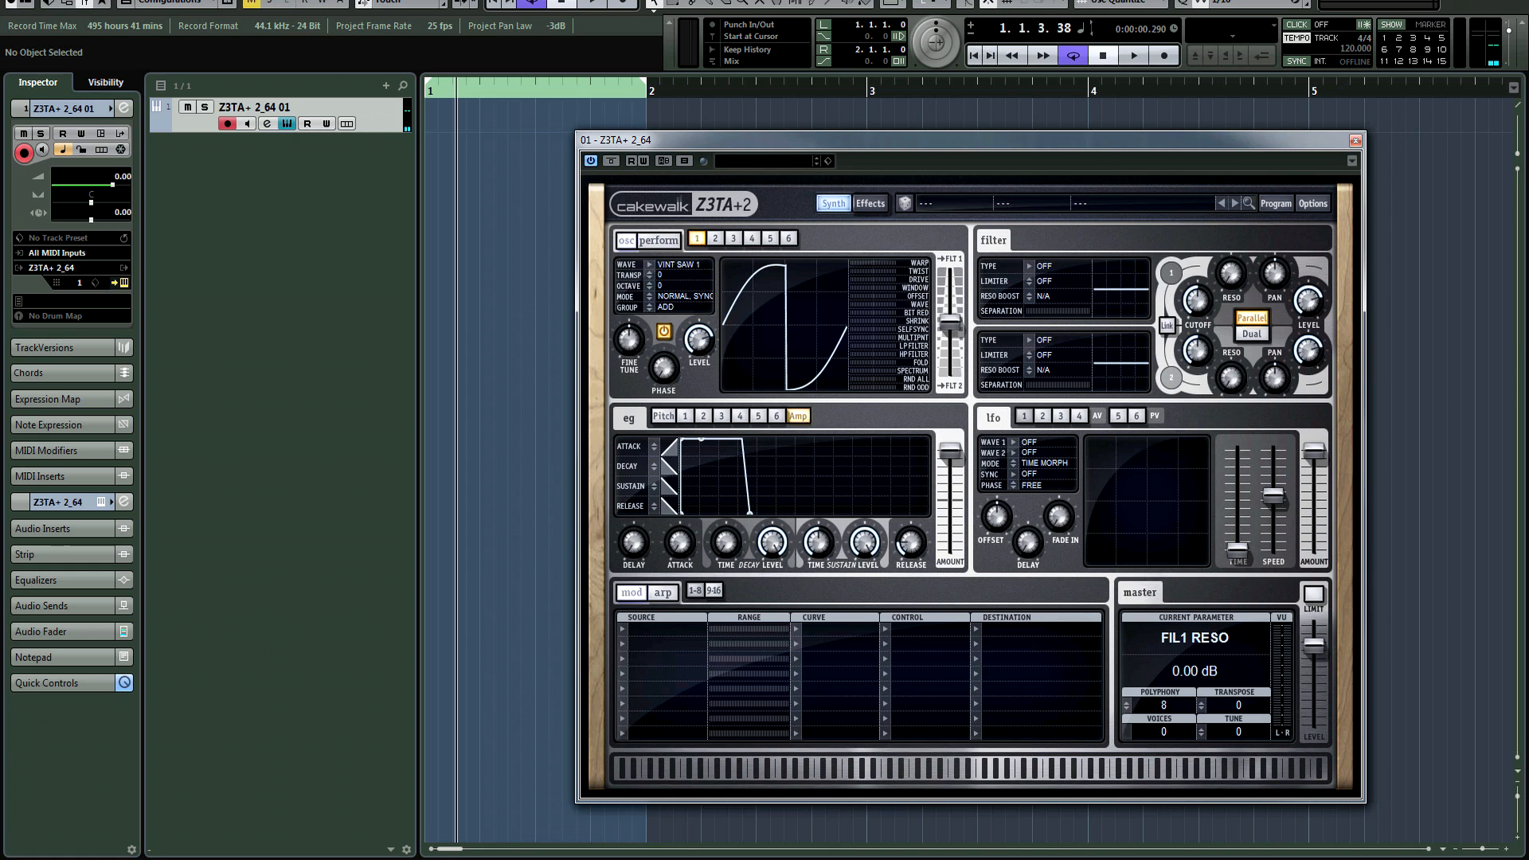
# Draw a one-beat MIDI part at the start of the Z3TA+ track and shorten the cycle range to match it
pyautogui.rightClick(542, 183)
pyautogui.click(598, 360)
pyautogui.moveTo(436, 116); pyautogui.dragTo(481, 115)
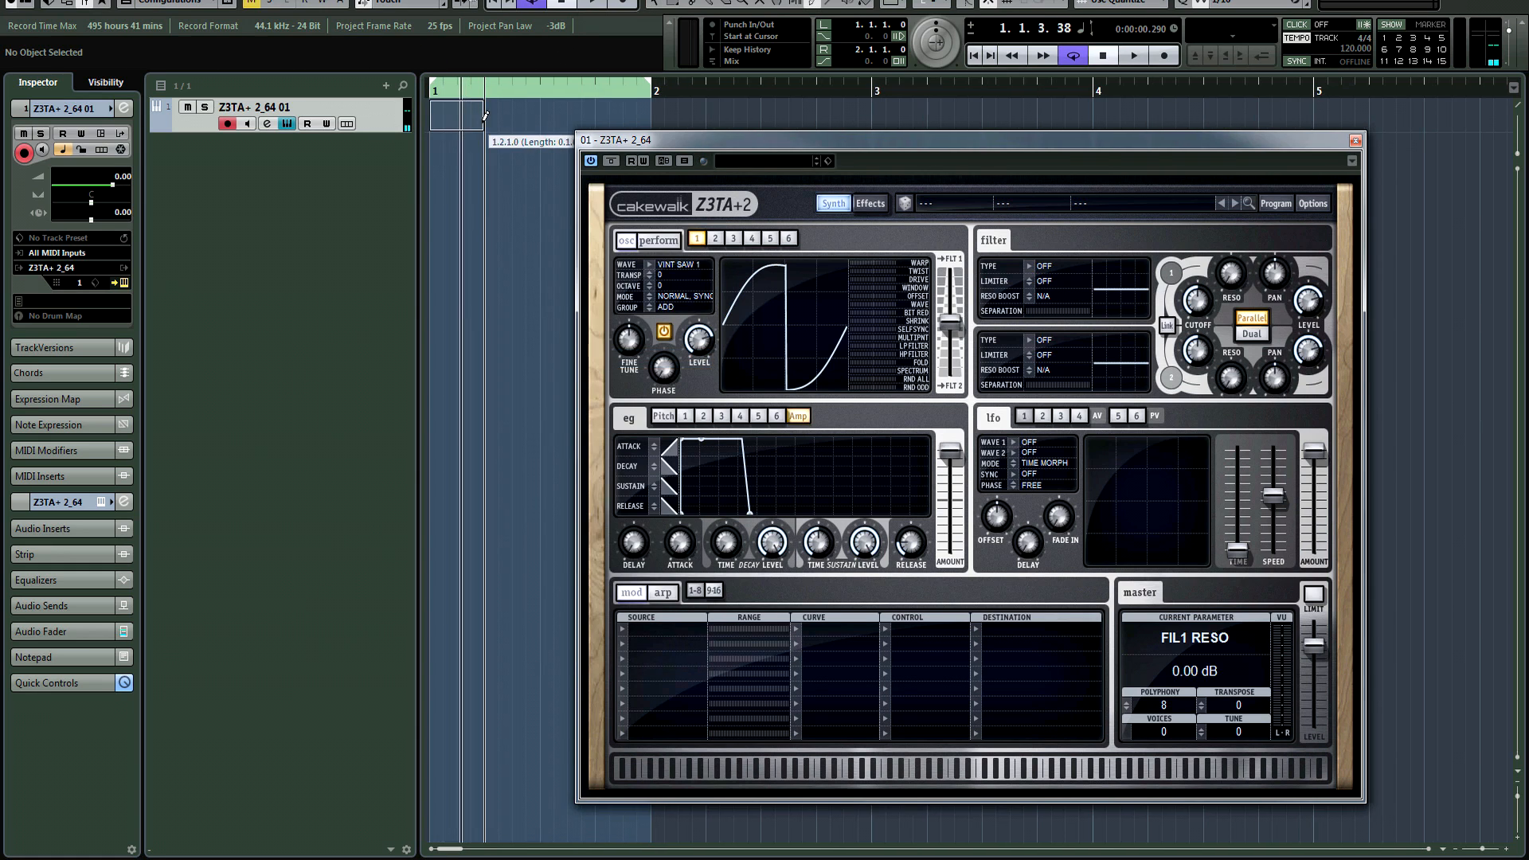
pyautogui.rightClick(488, 126)
pyautogui.click(491, 131)
pyautogui.moveTo(649, 84); pyautogui.dragTo(483, 96)
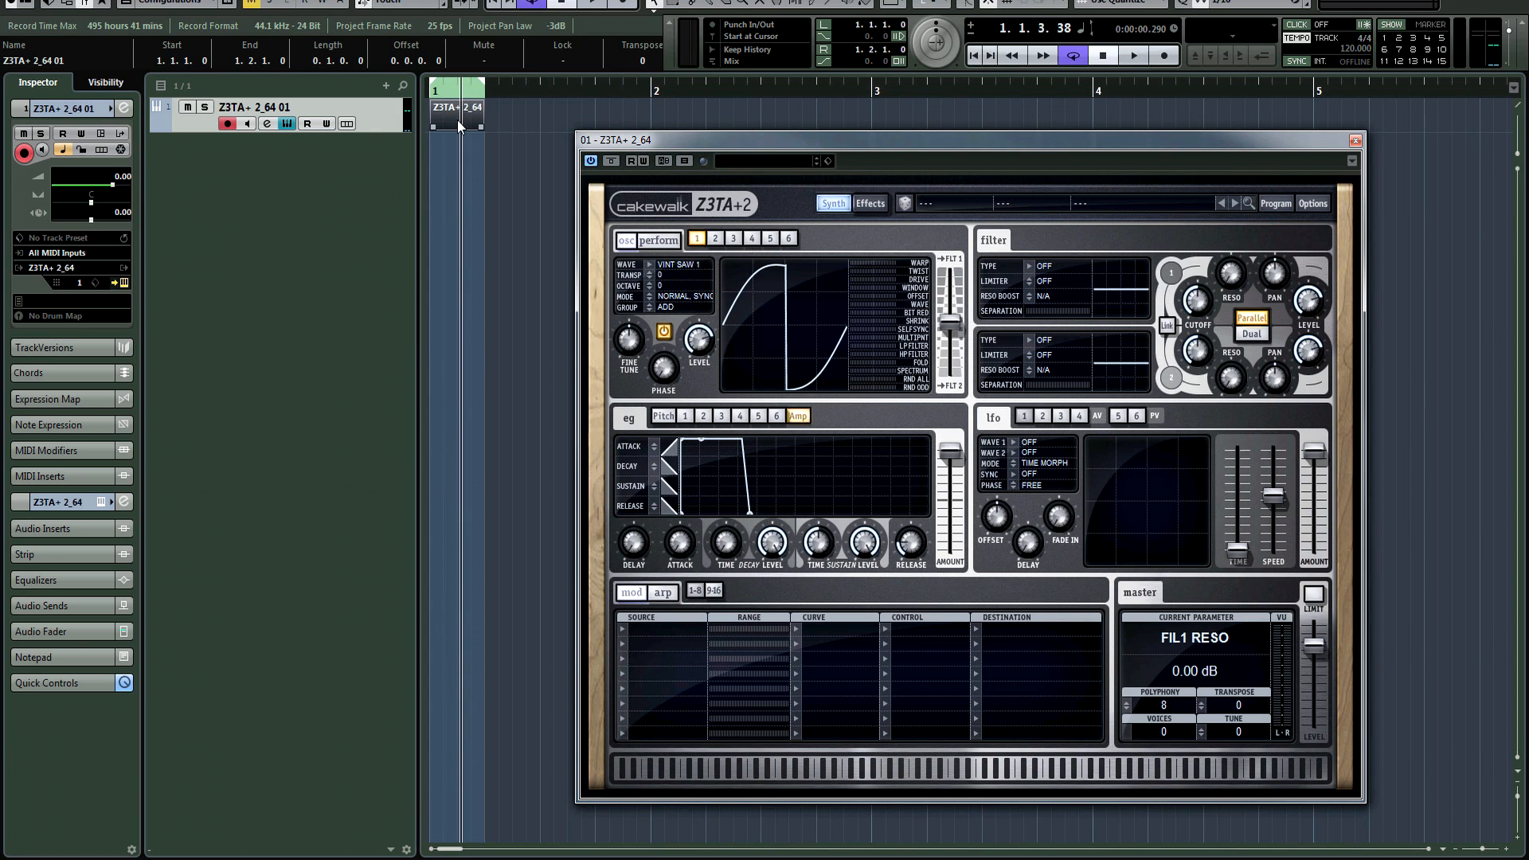
# Open the MIDI part in the Key Editor, activate the Draw tool and audition several pitches on the piano keyboard
pyautogui.press('space')
pyautogui.doubleClick(460, 118)
pyautogui.press('space')
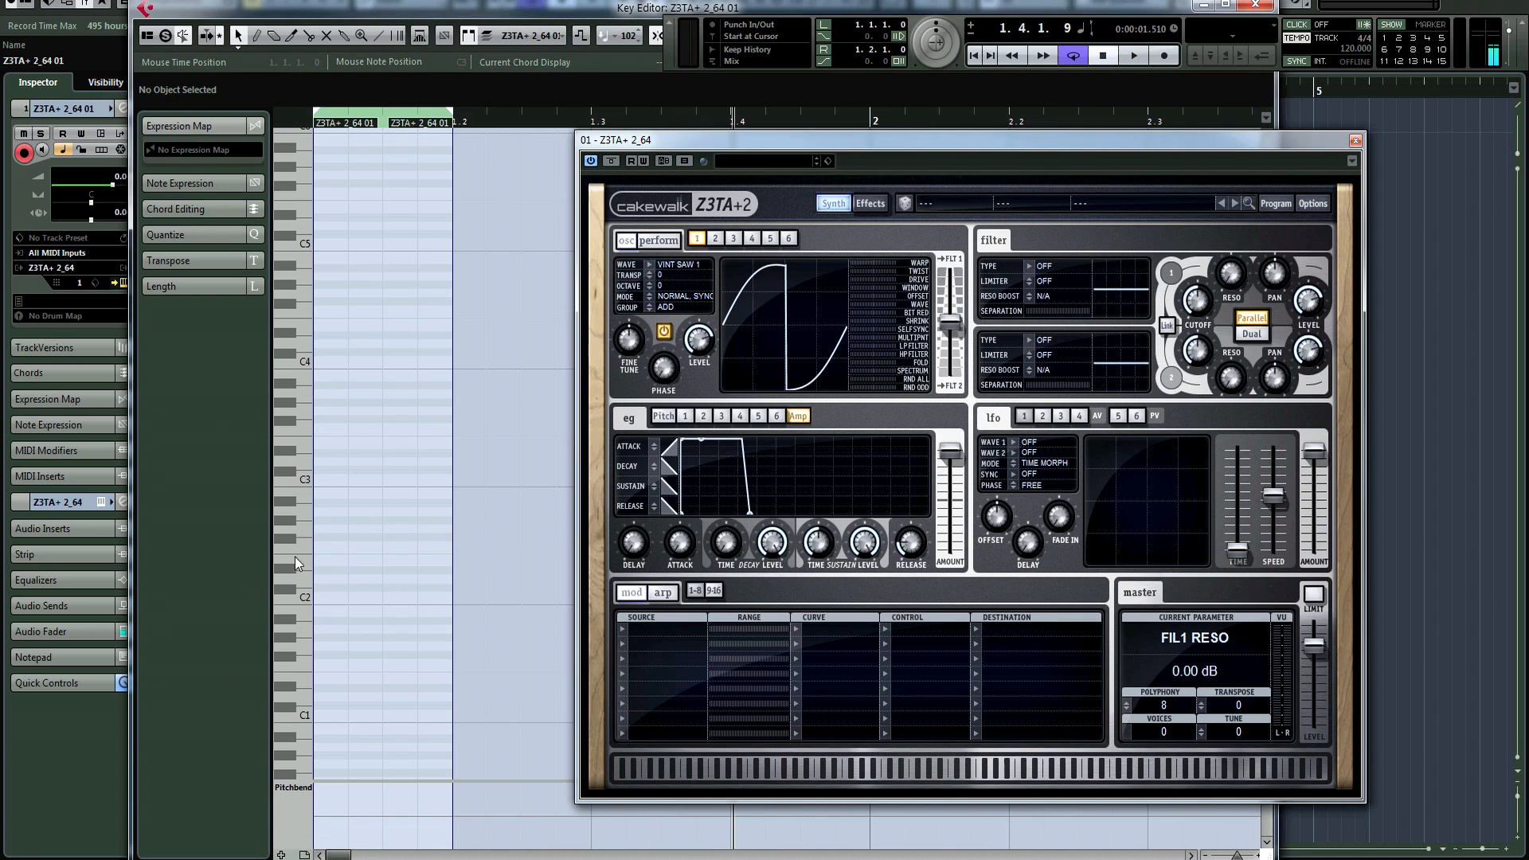
pyautogui.rightClick(360, 378)
pyautogui.click(363, 371)
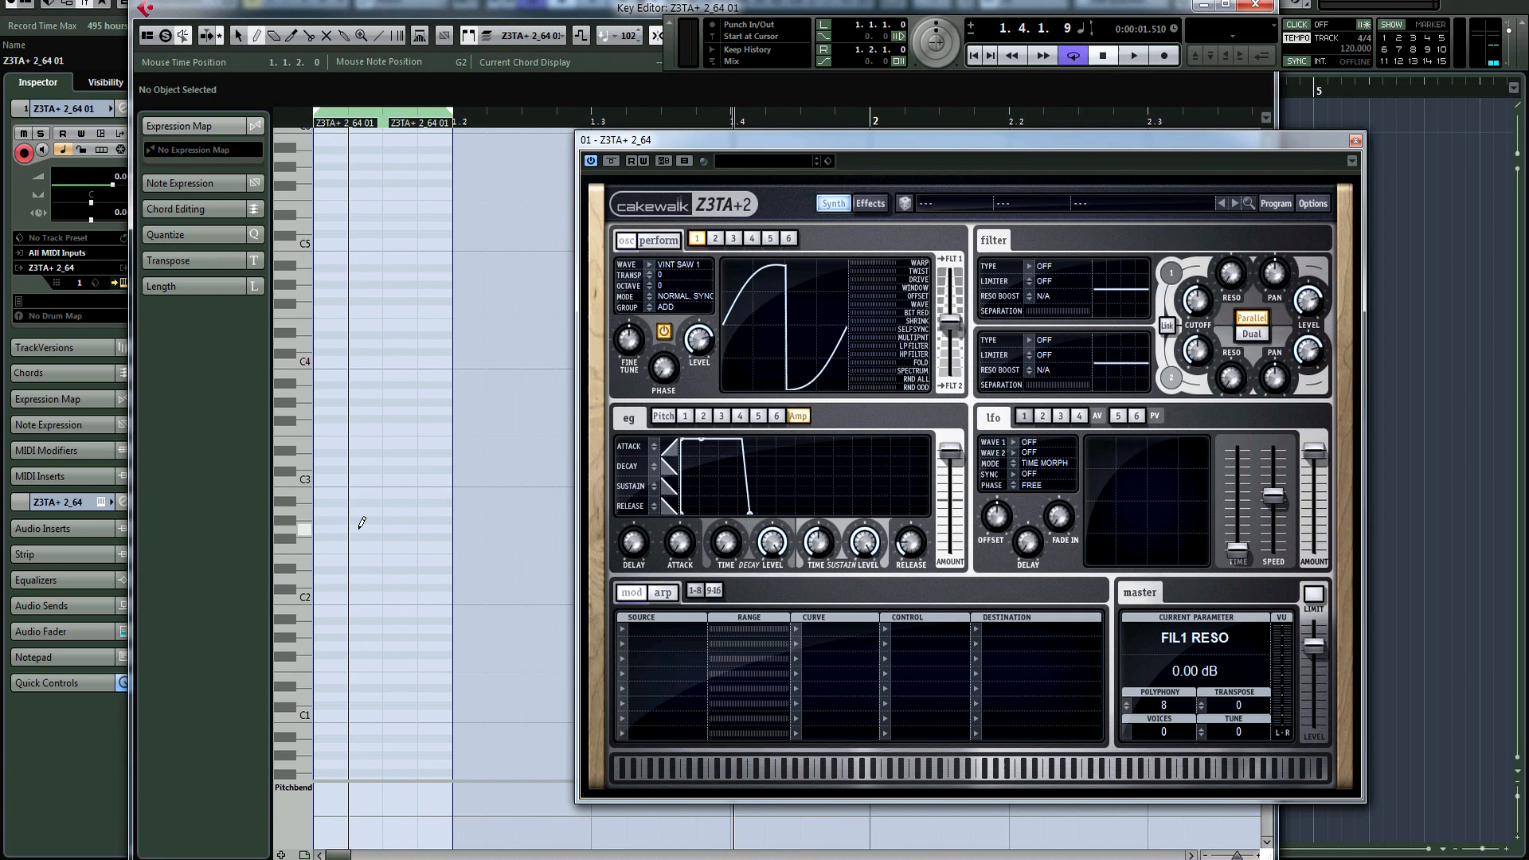
pyautogui.click(294, 527)
pyautogui.click(298, 475)
pyautogui.click(298, 462)
pyautogui.click(299, 432)
pyautogui.click(298, 413)
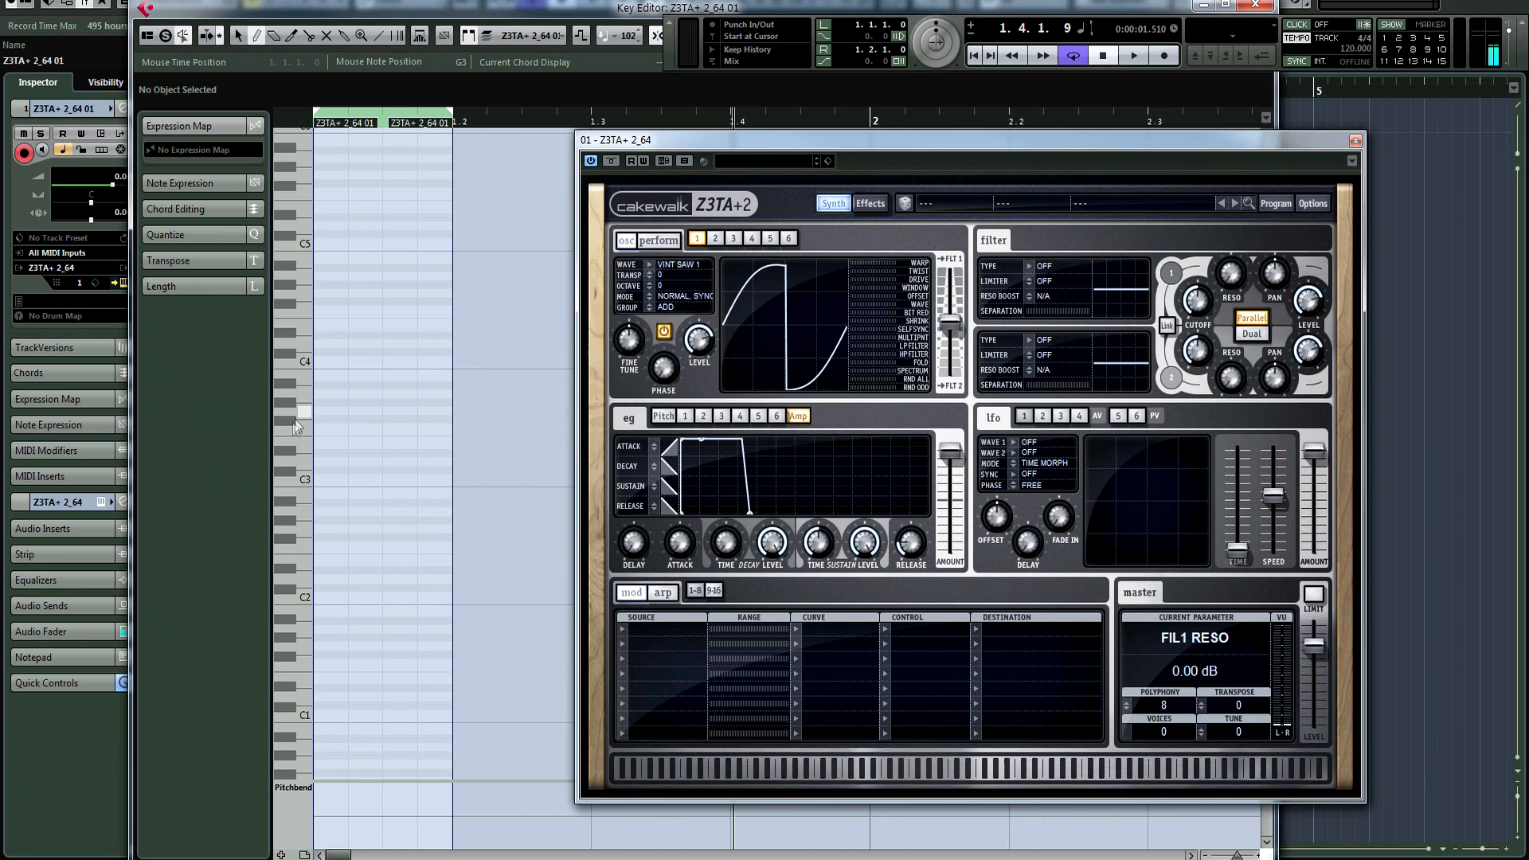
# Draw an F#3 note from the start of the part, extend it to one full beat and check it in playback
pyautogui.moveTo(317, 418); pyautogui.dragTo(417, 418)
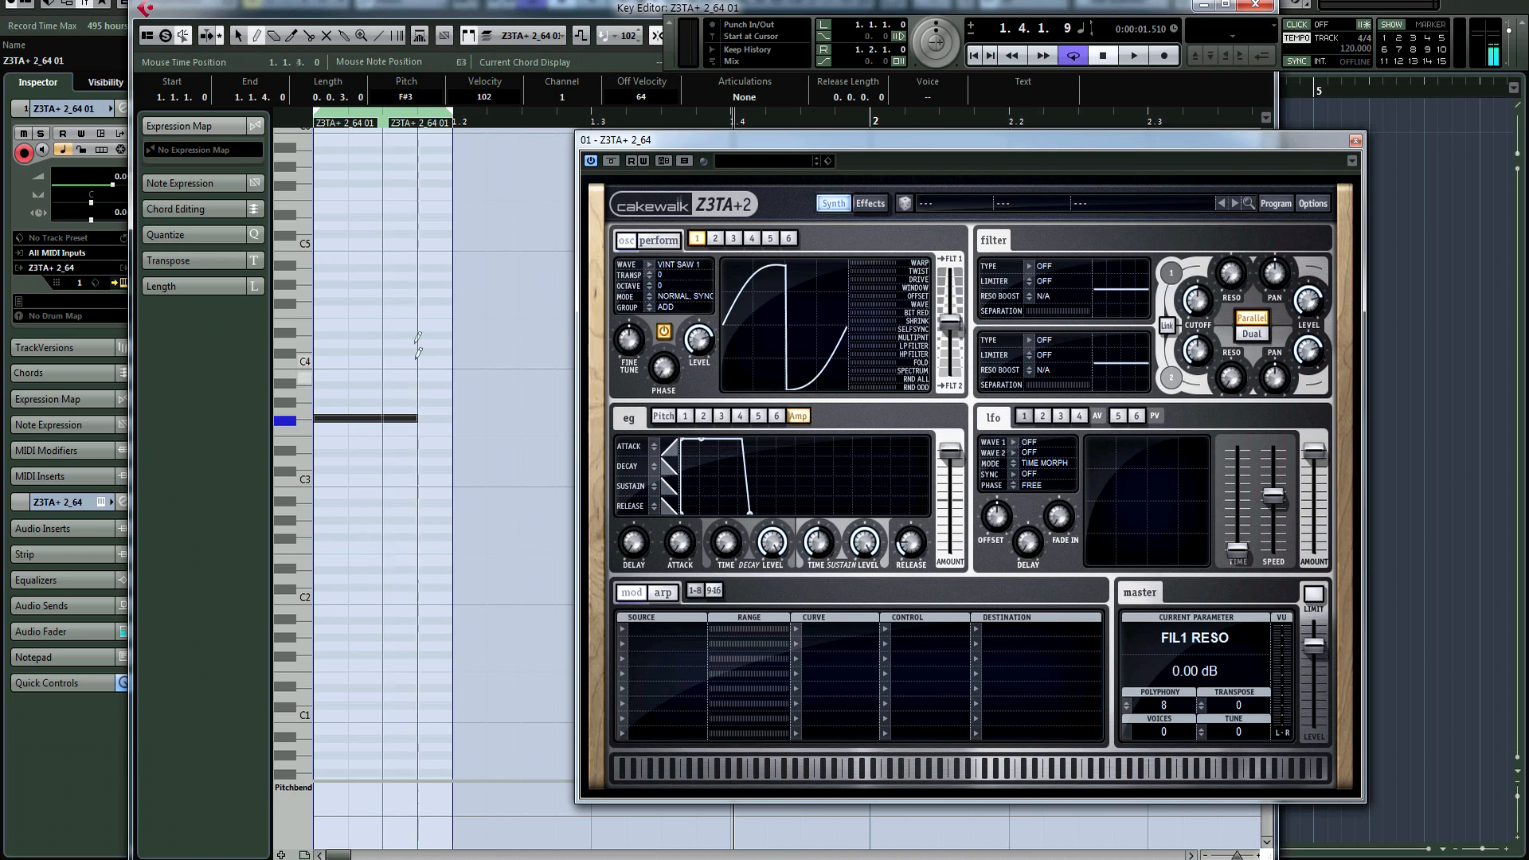
pyautogui.click(395, 418)
pyautogui.press('space')
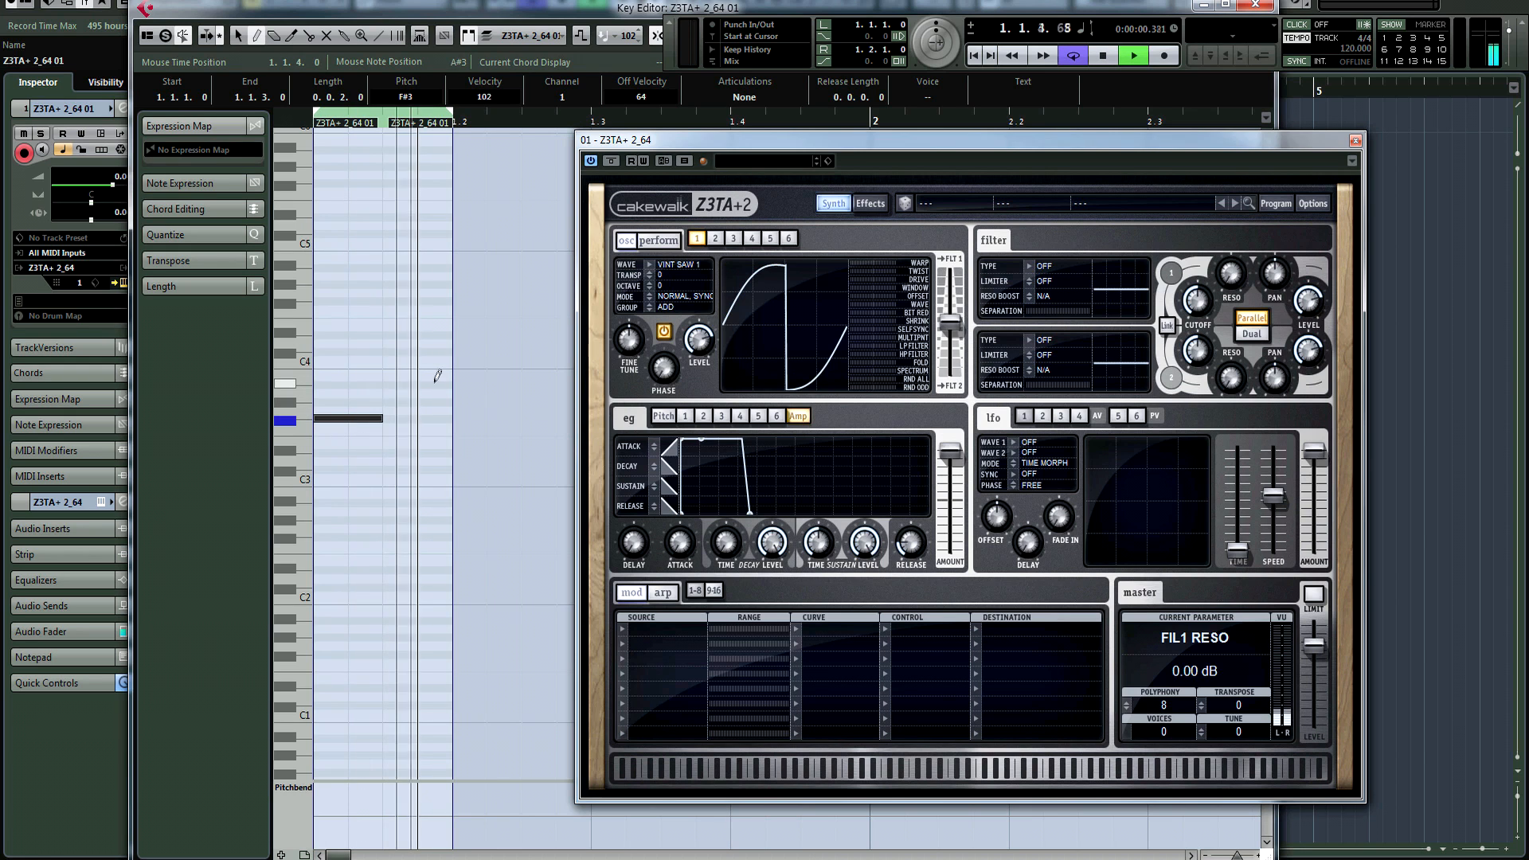
pyautogui.moveTo(380, 418); pyautogui.dragTo(452, 417)
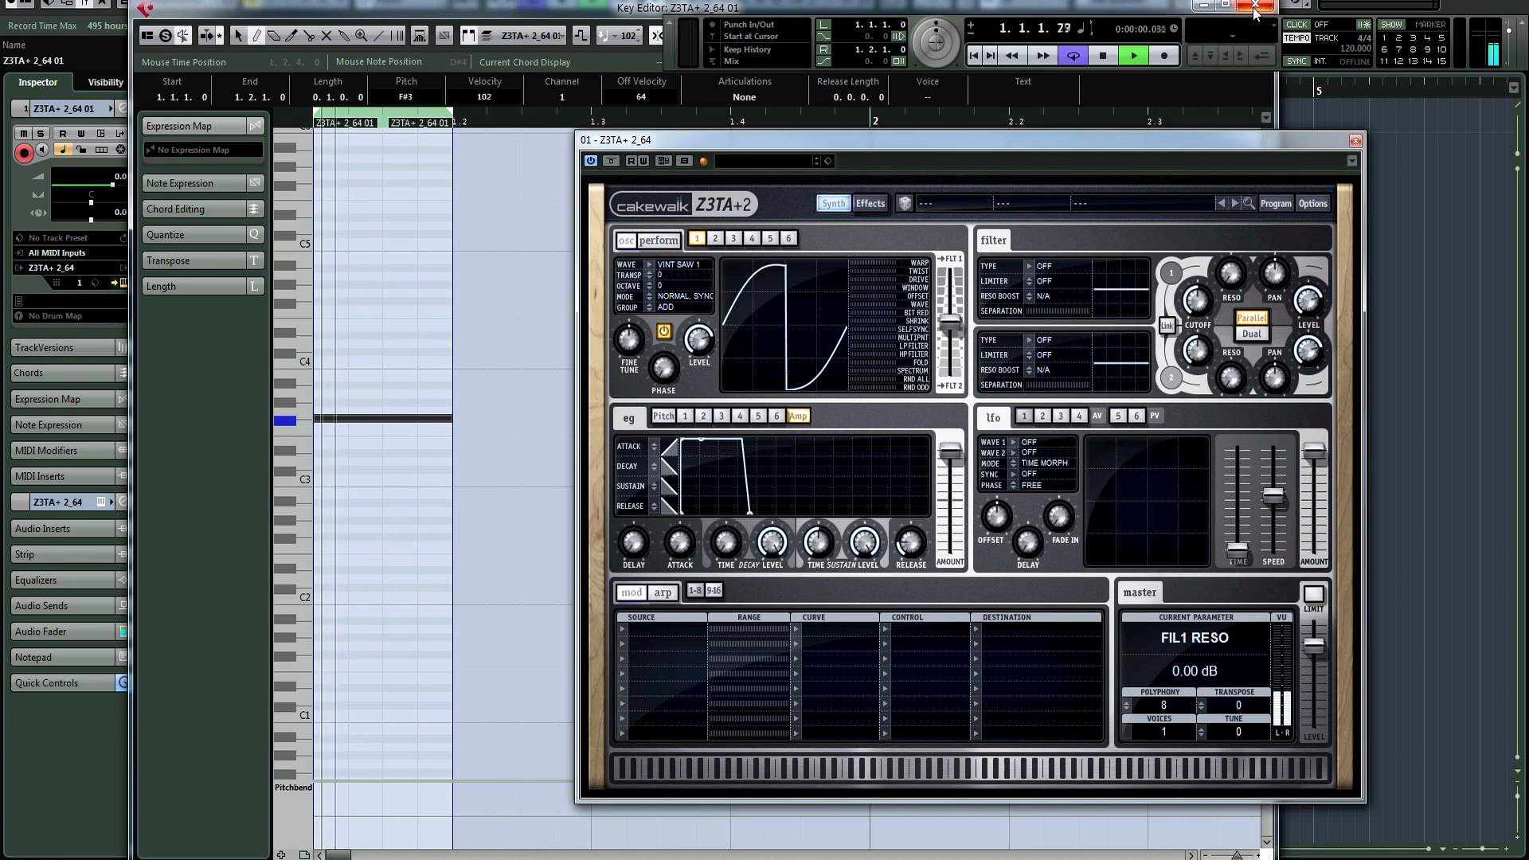
pyautogui.press('space')
# Move the note down one octave to F#2 and close the Key Editor
pyautogui.moveTo(340, 419); pyautogui.dragTo(288, 537)
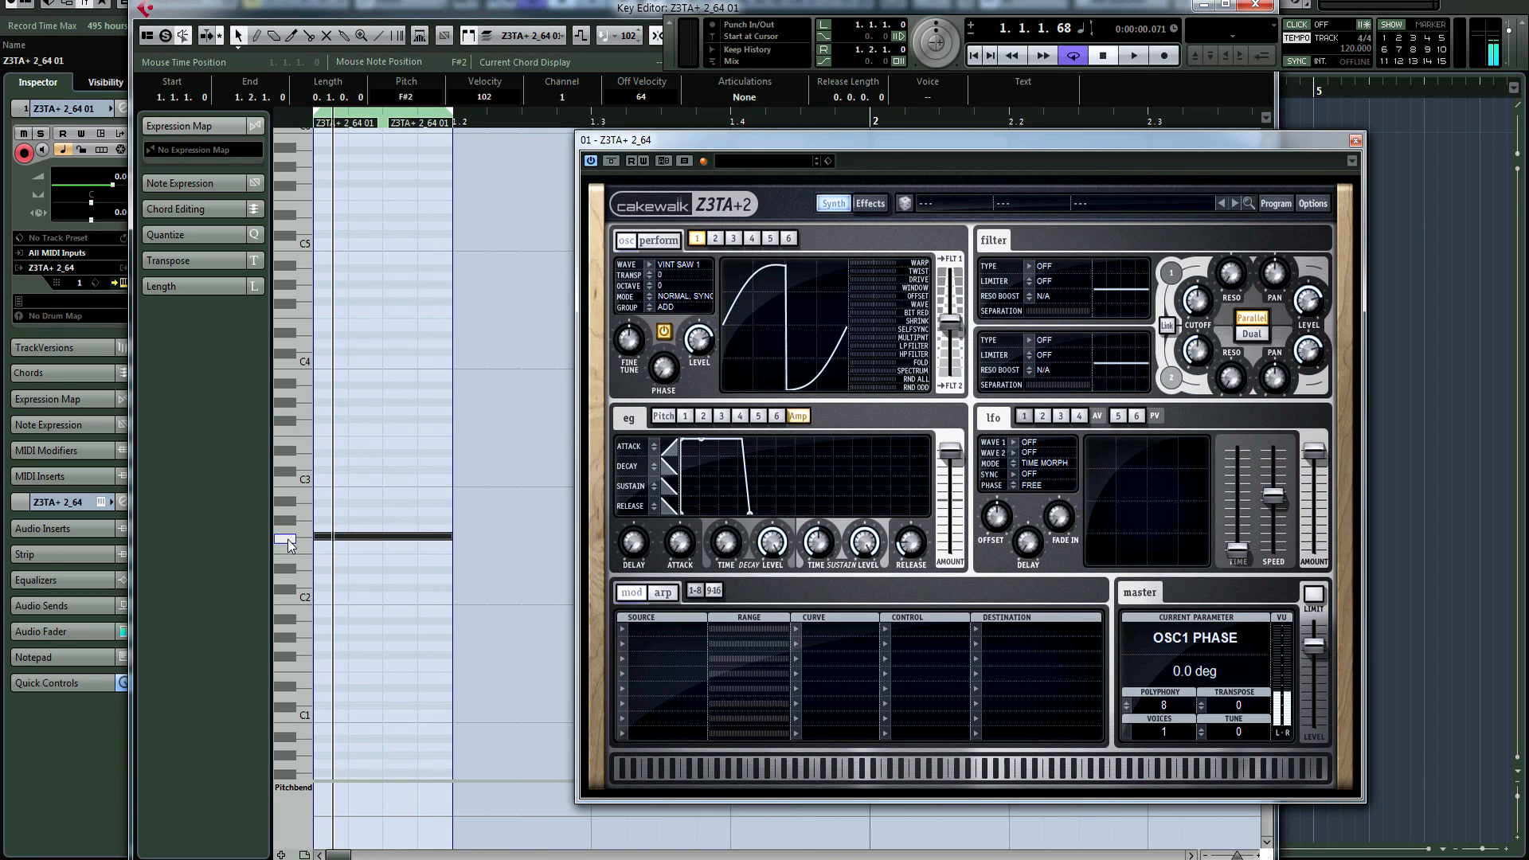
pyautogui.click(287, 538)
pyautogui.click(1256, 6)
# Extend the part to 1.3.1.0 along with the cycle range, and draw a one-beat G#2 note on beat 2
pyautogui.moveTo(481, 85); pyautogui.dragTo(539, 126)
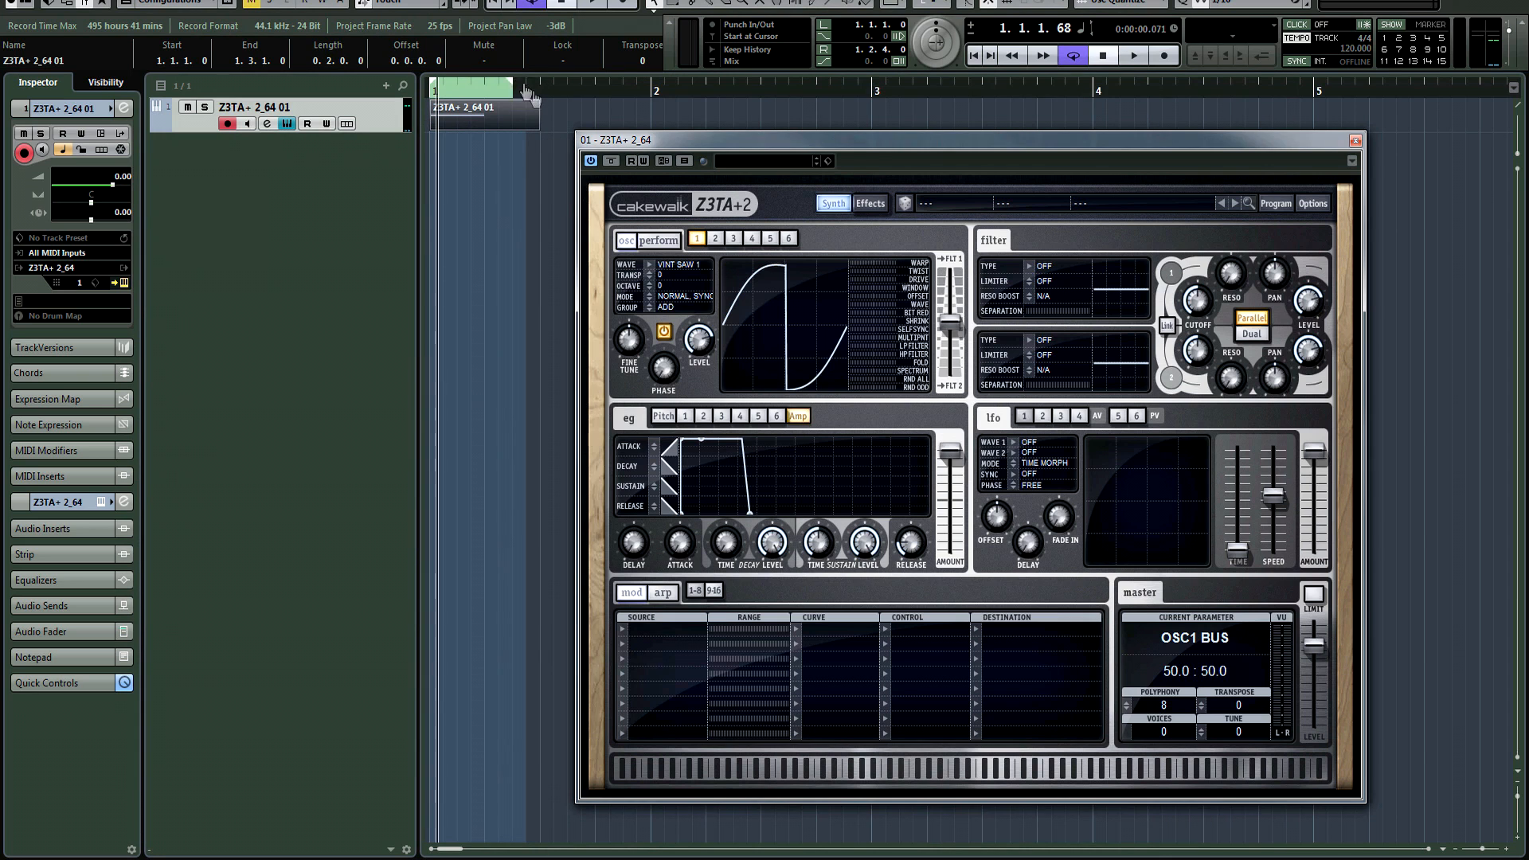
pyautogui.doubleClick(523, 117)
pyautogui.click(301, 481)
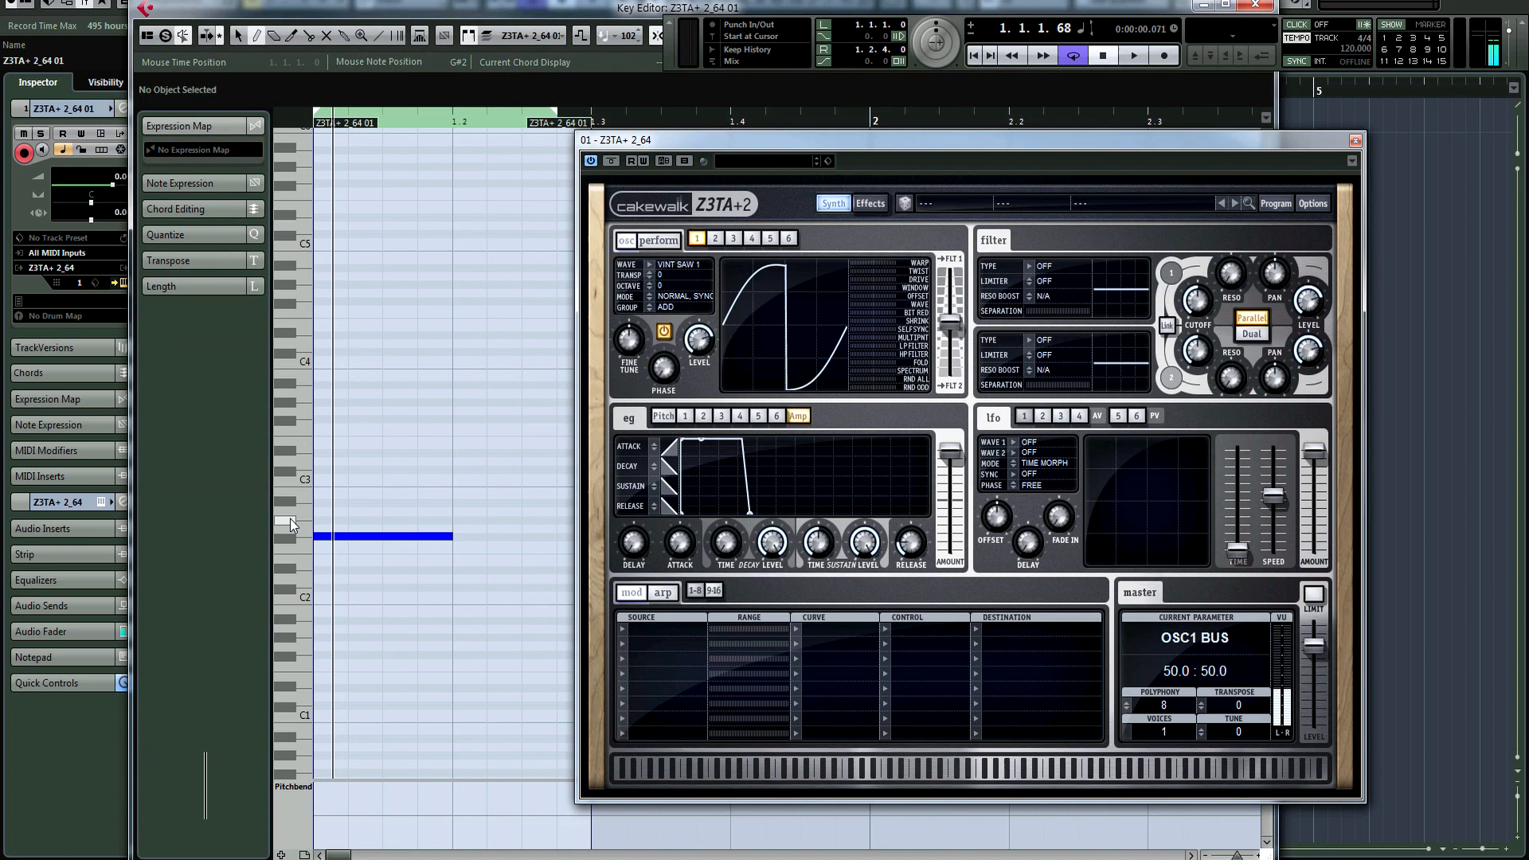
pyautogui.moveTo(457, 520); pyautogui.dragTo(585, 520)
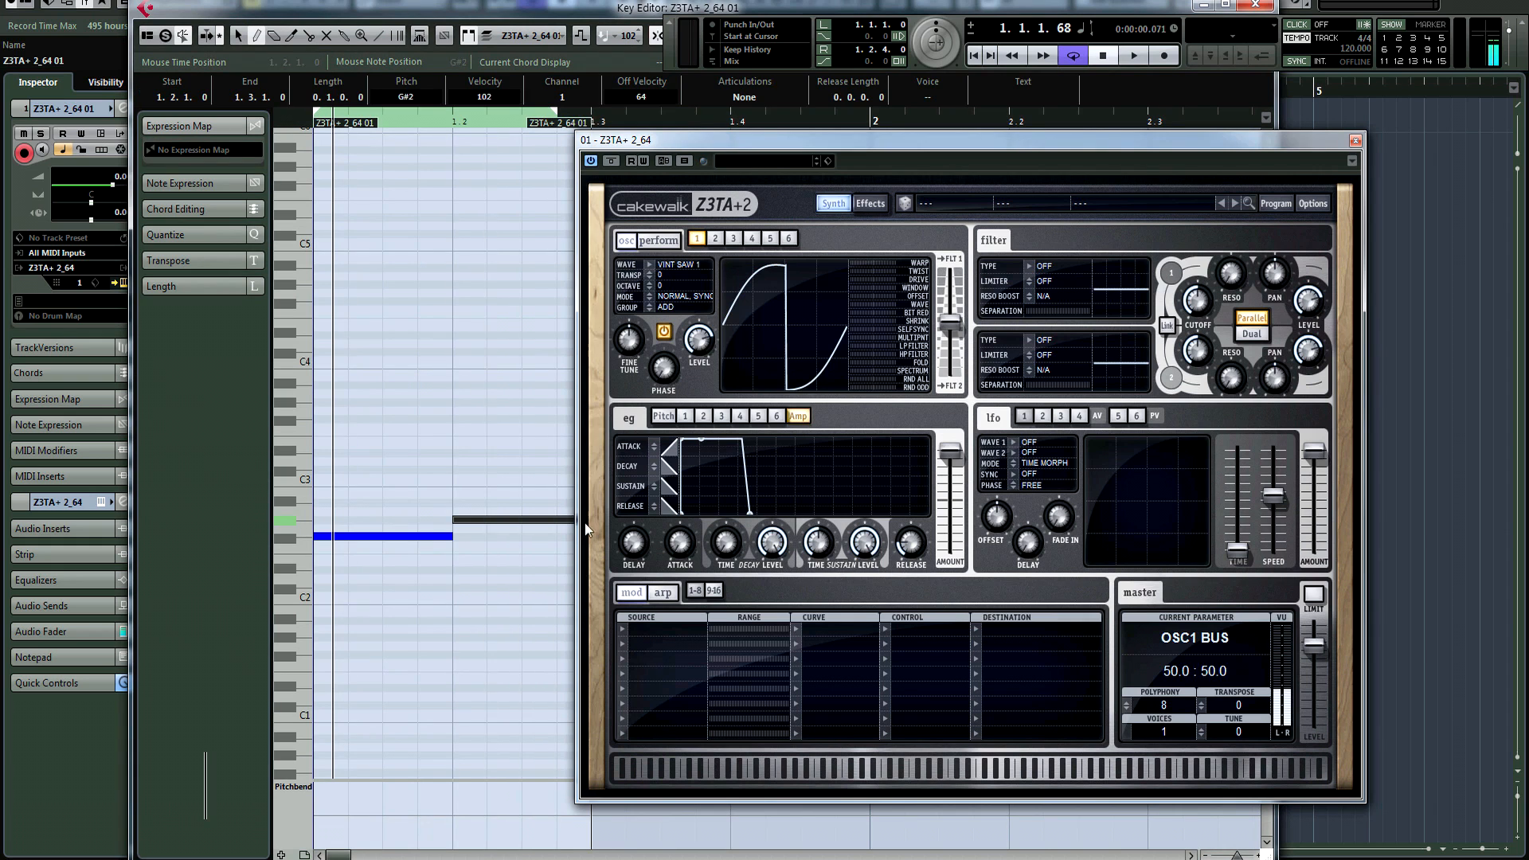
# Lengthen the two-note pattern and the cycle range to fill the whole first bar, and play the loop
pyautogui.click(494, 309)
pyautogui.press('space')
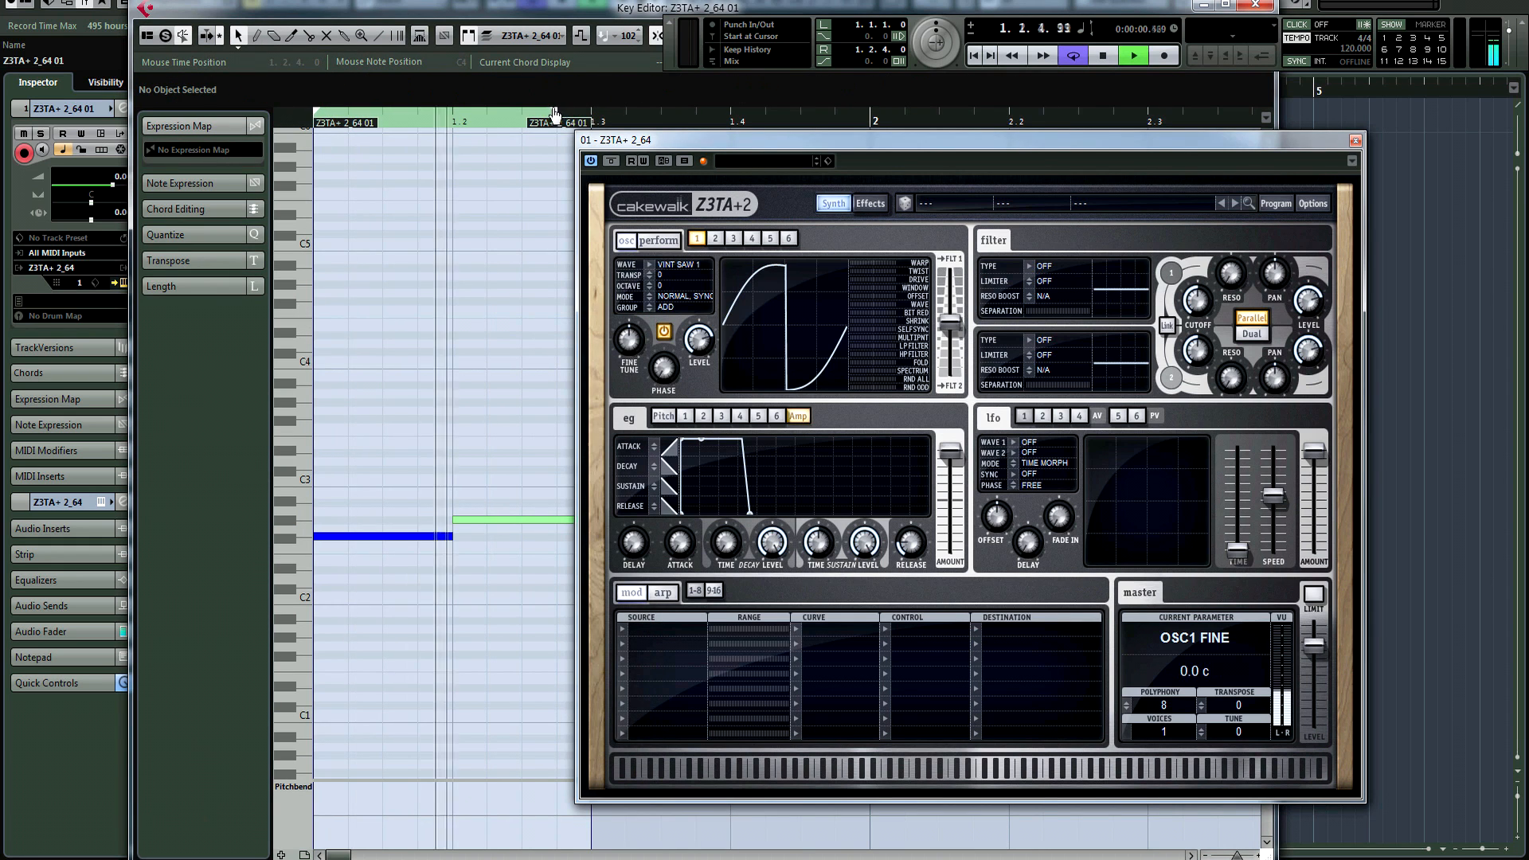
pyautogui.press('Return')
pyautogui.press('space')
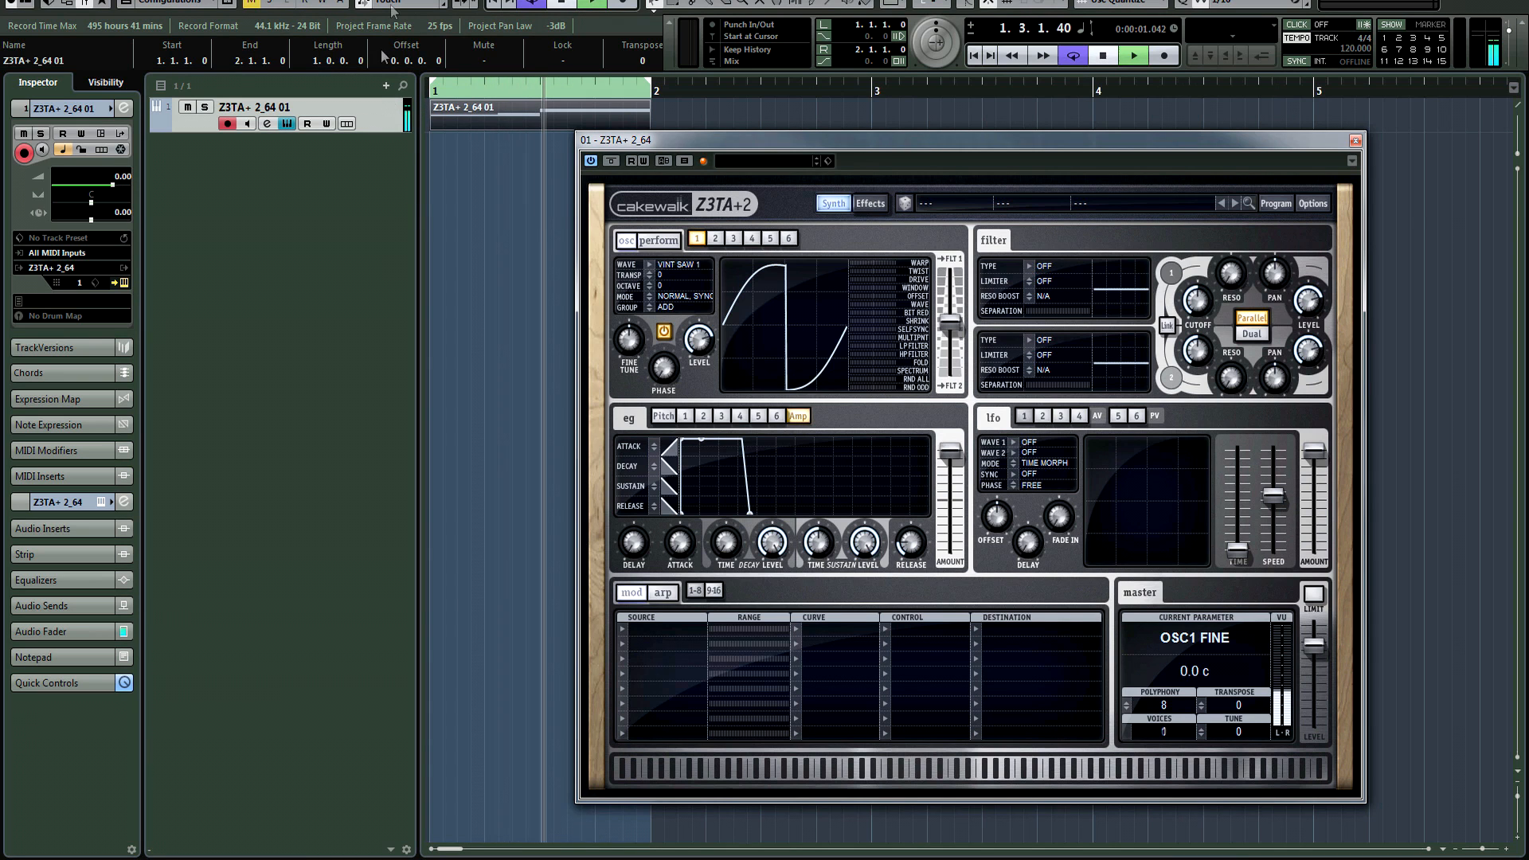
pyautogui.press('space')
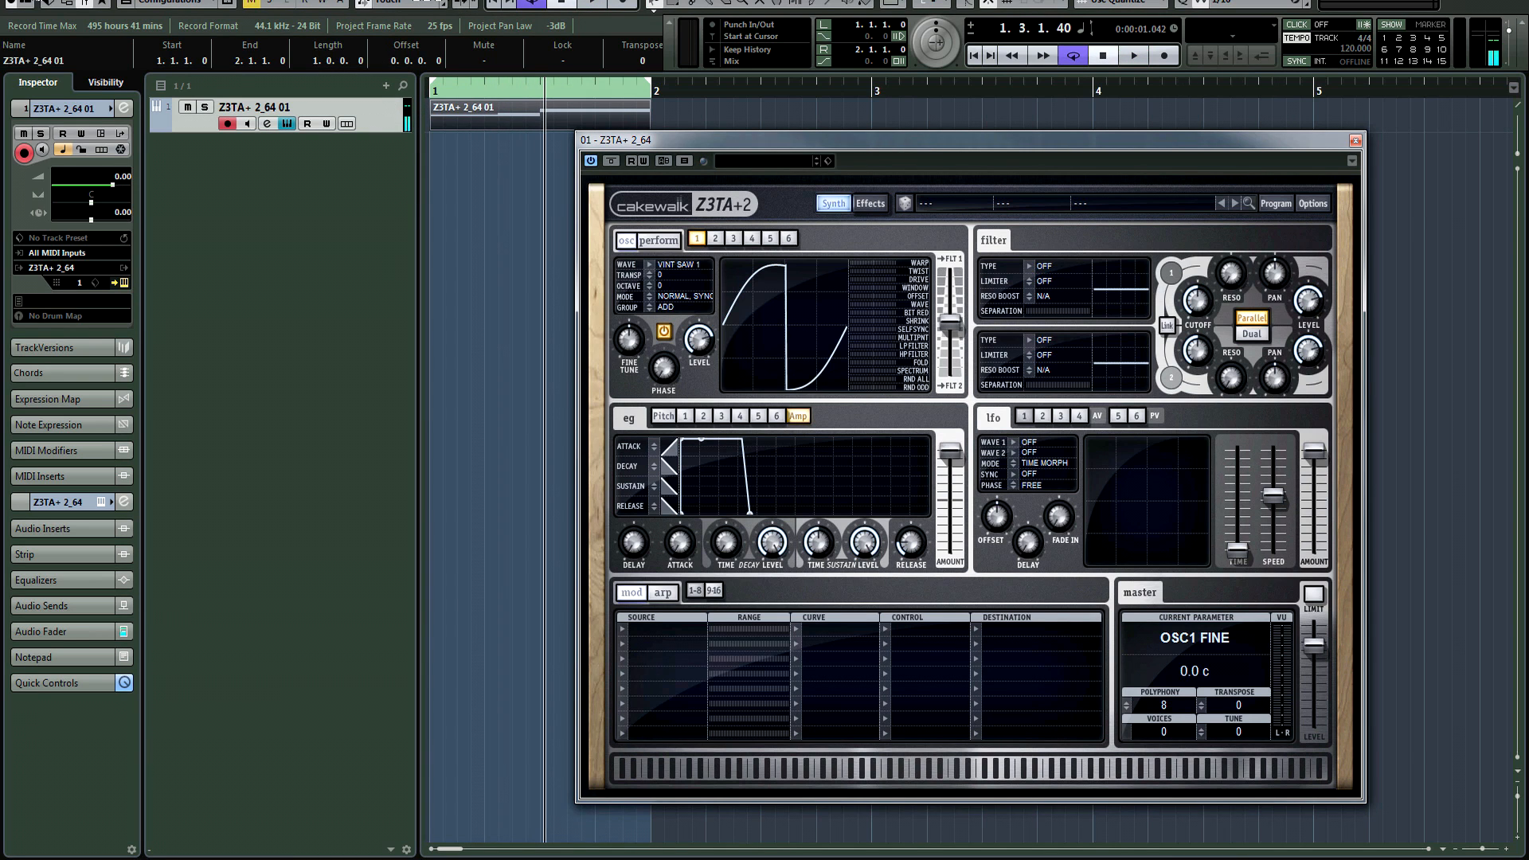
# Save the project under the name bass in the Vid folder
pyautogui.hotkey('alt', 'f')
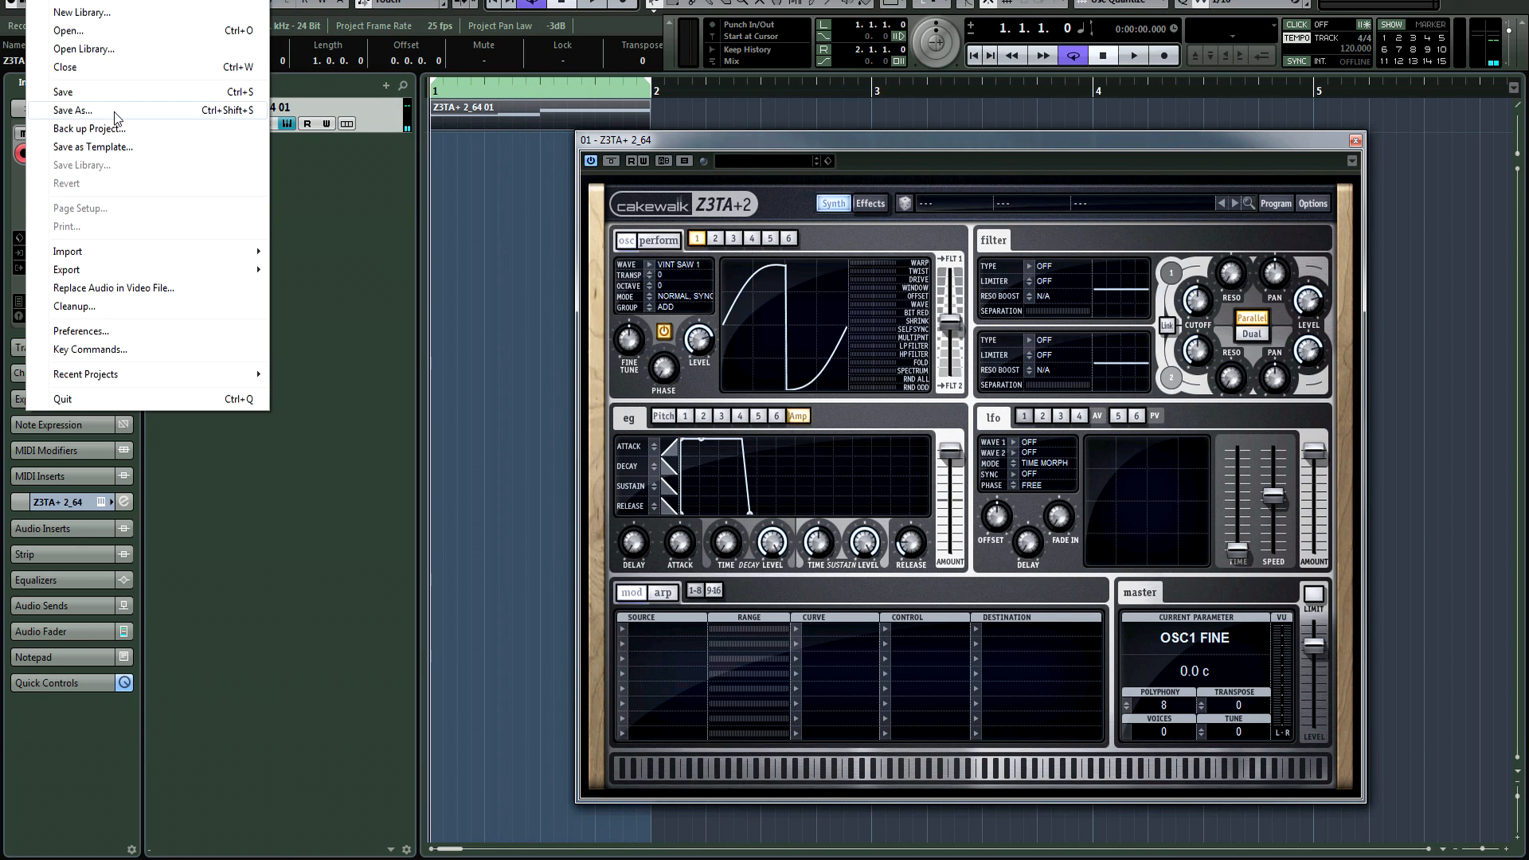
pyautogui.click(113, 116)
pyautogui.write('bass')
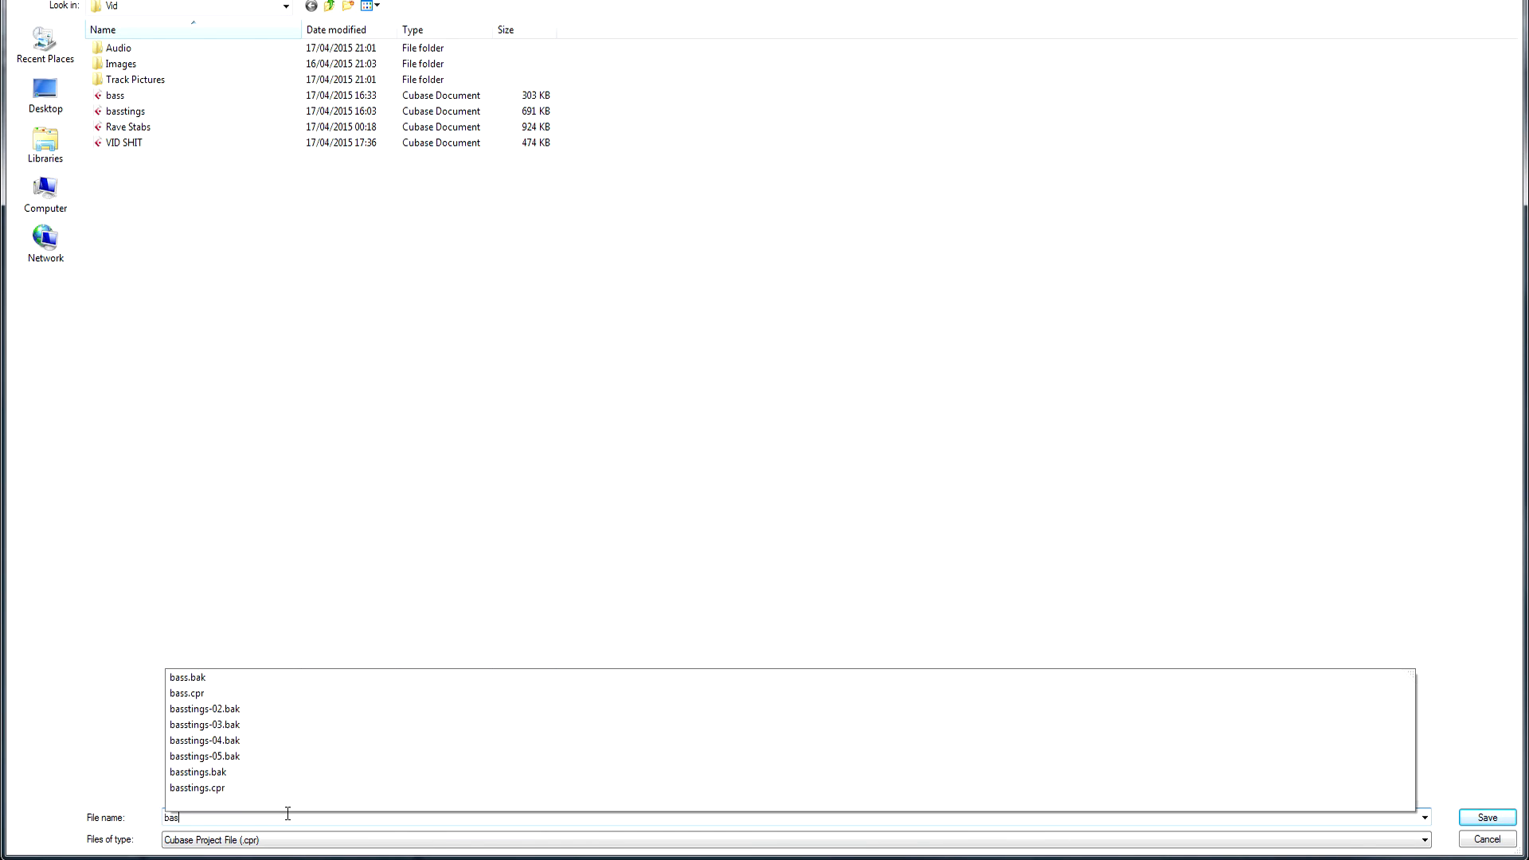
pyautogui.press('Return')
pyautogui.click(730, 449)
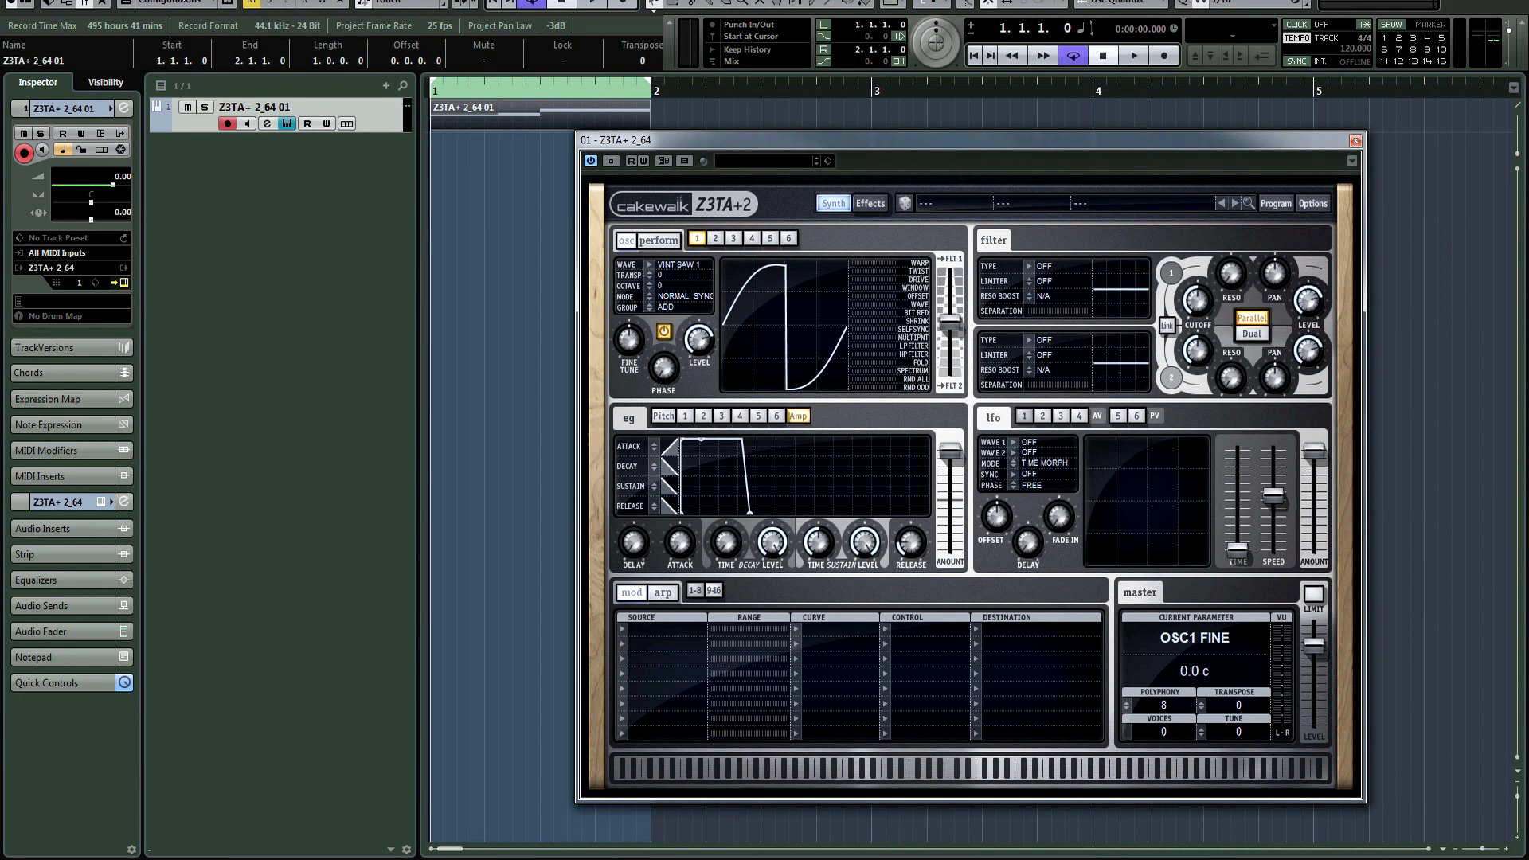
# Open the mixer, reposition its window over the project, and close the Z3TA+ 2 editor
pyautogui.click(587, 4)
pyautogui.click(562, 4)
pyautogui.moveTo(1521, 119); pyautogui.dragTo(1308, 251)
pyautogui.click(1356, 141)
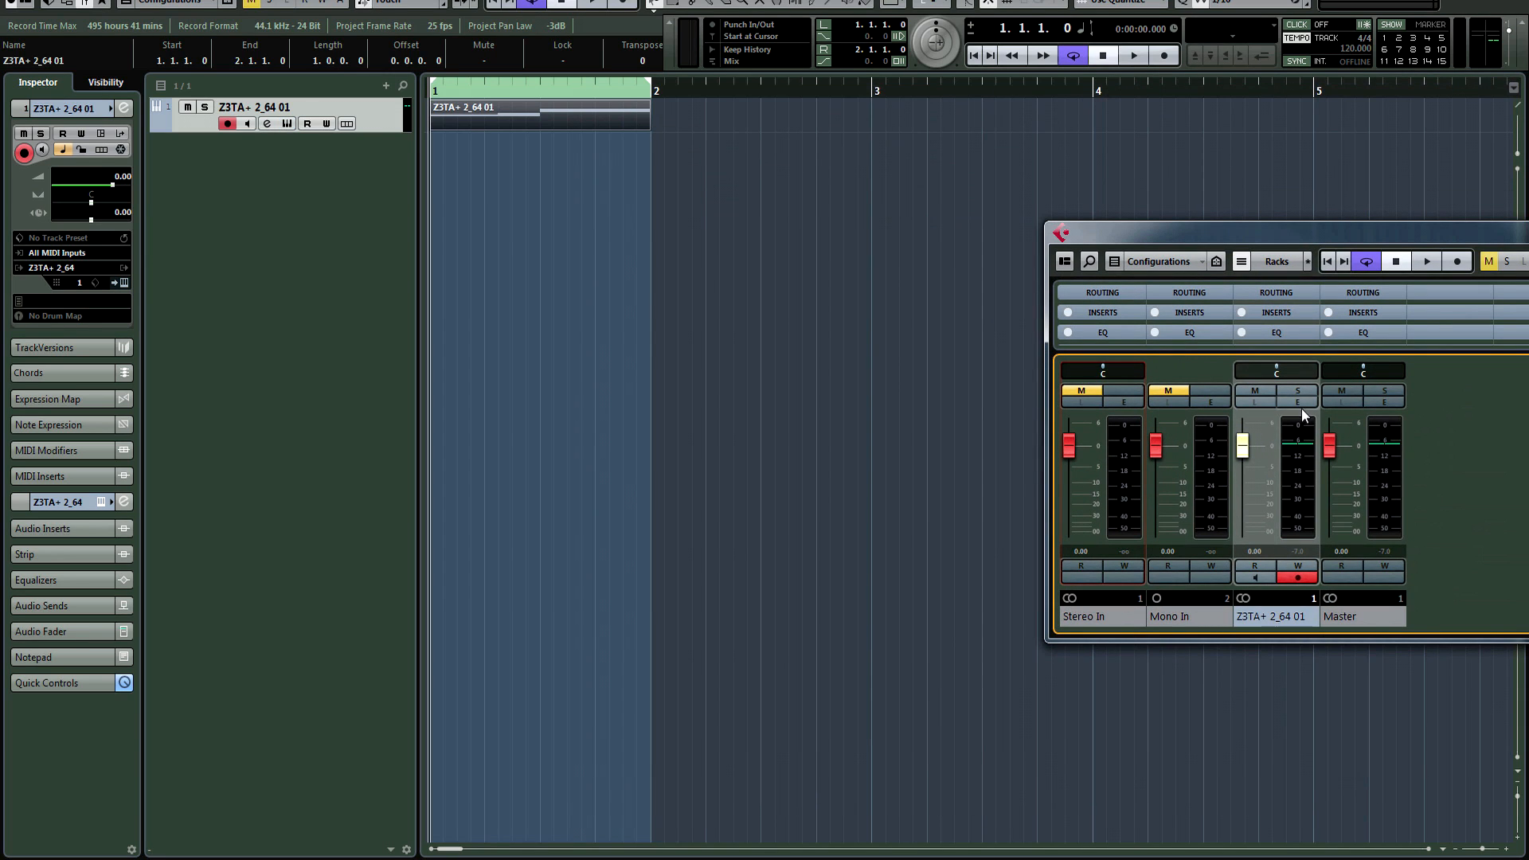
# Add a stereo group channel track named Sub
pyautogui.rightClick(341, 214)
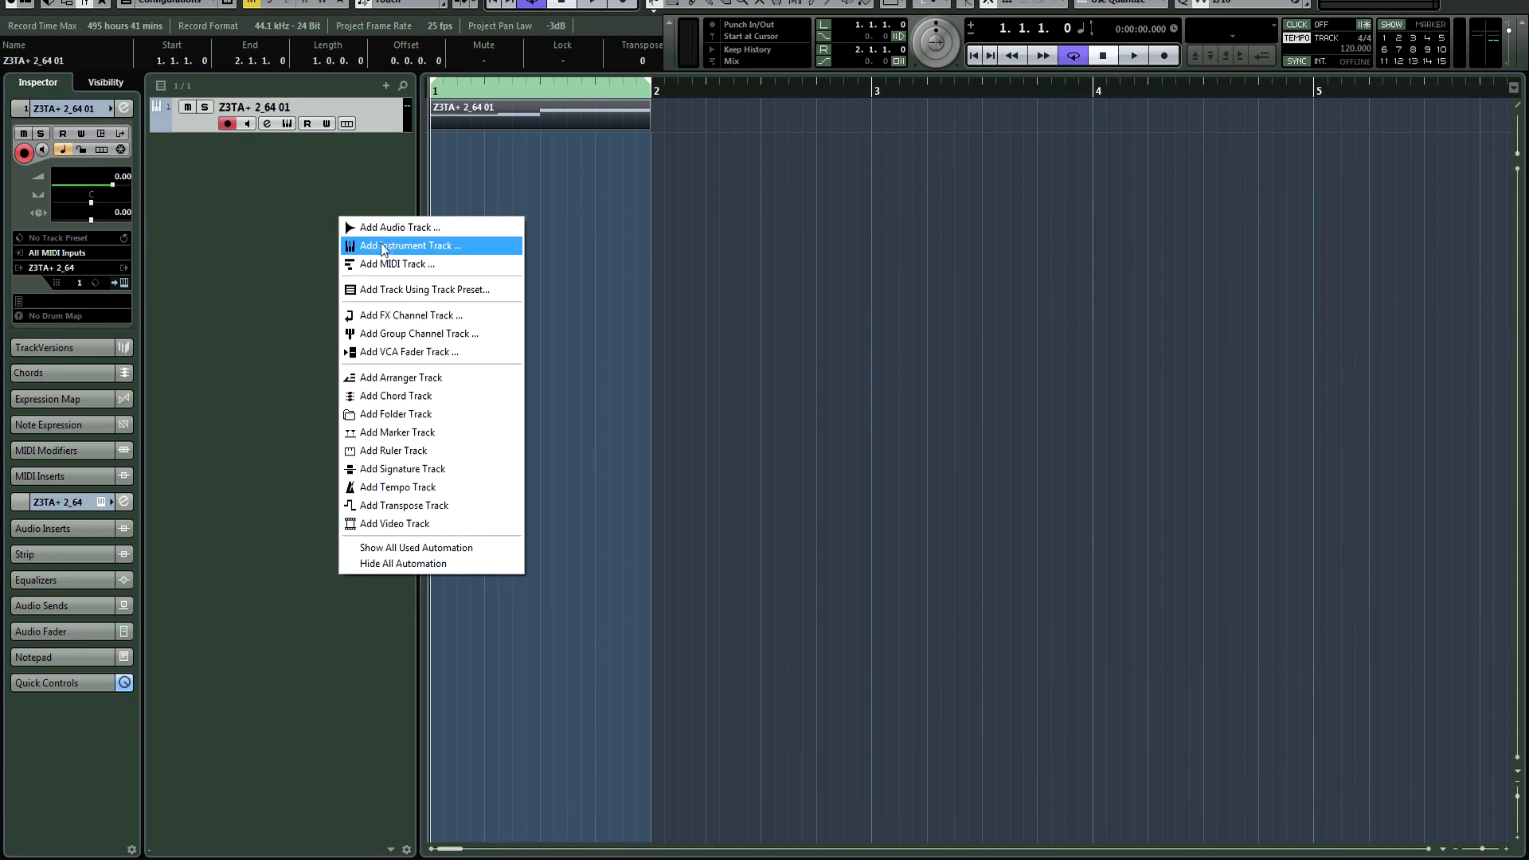
pyautogui.click(430, 338)
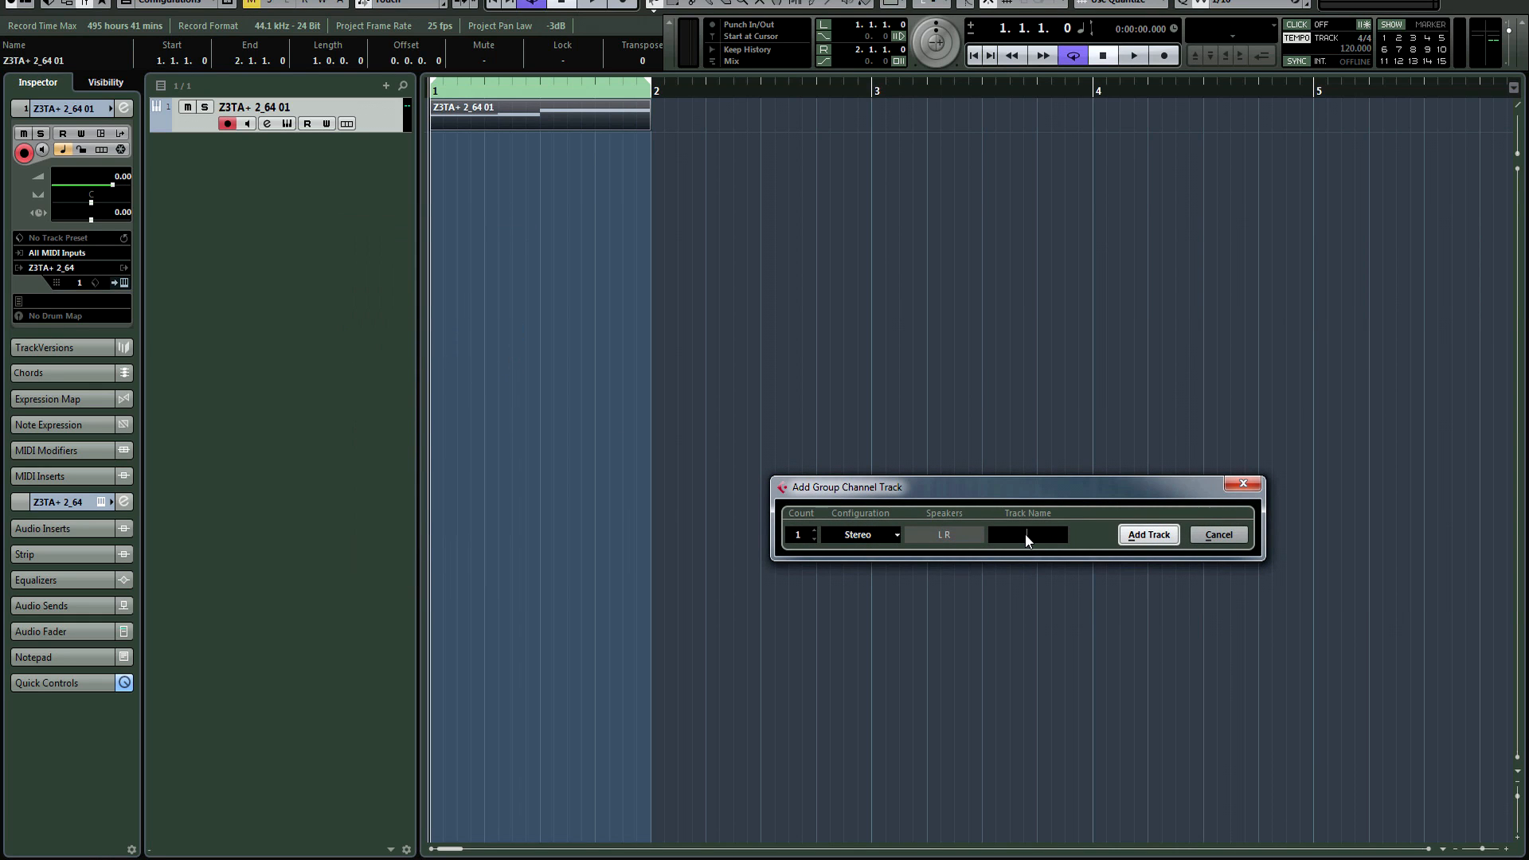
pyautogui.write('Sub')
pyautogui.press('Return')
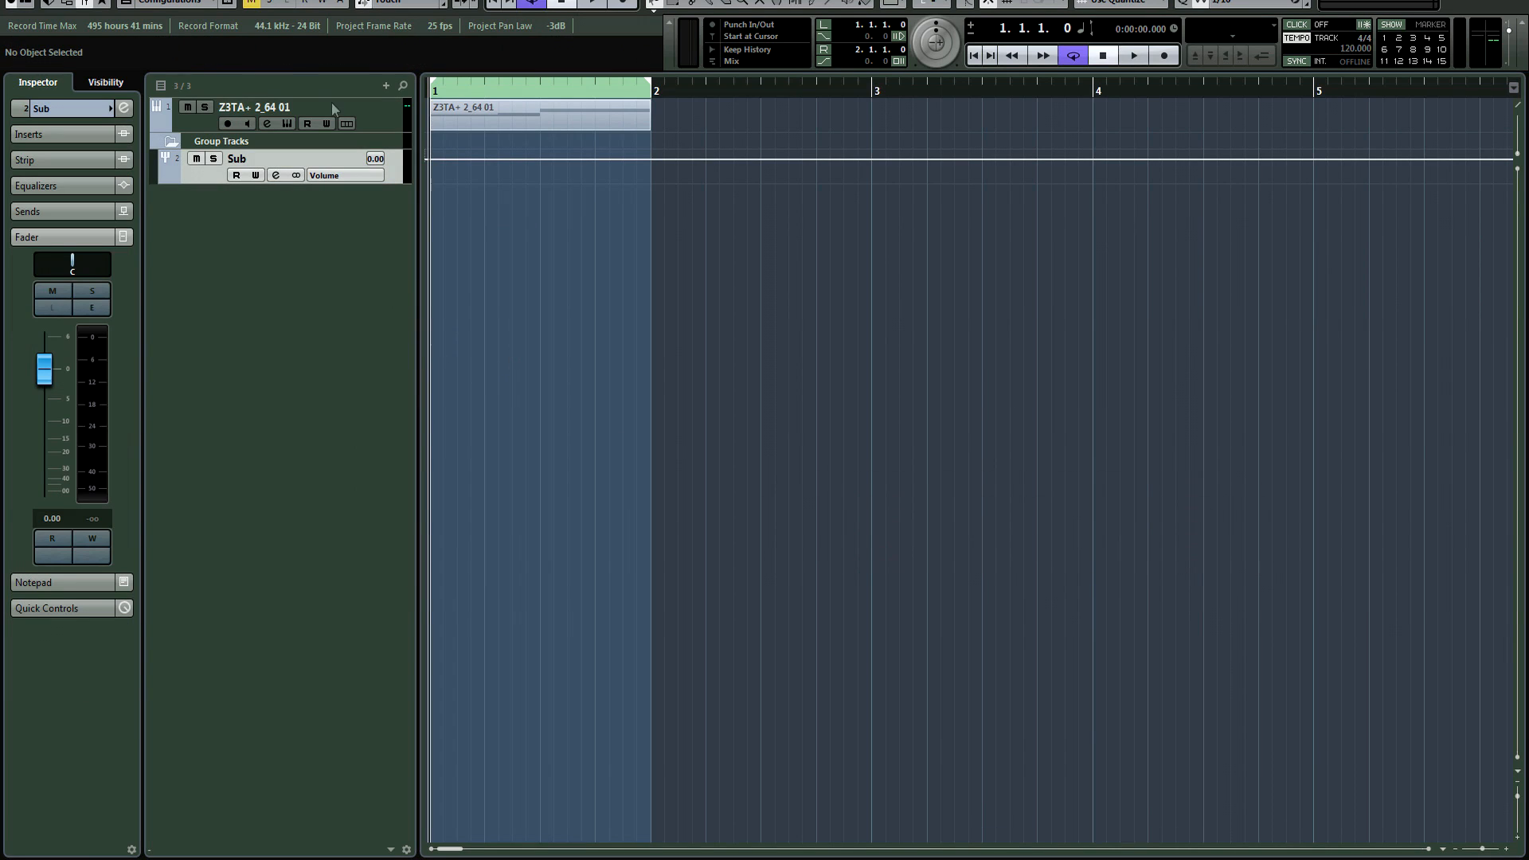
# Add a second stereo group channel track named mid
pyautogui.rightClick(315, 255)
pyautogui.click(382, 370)
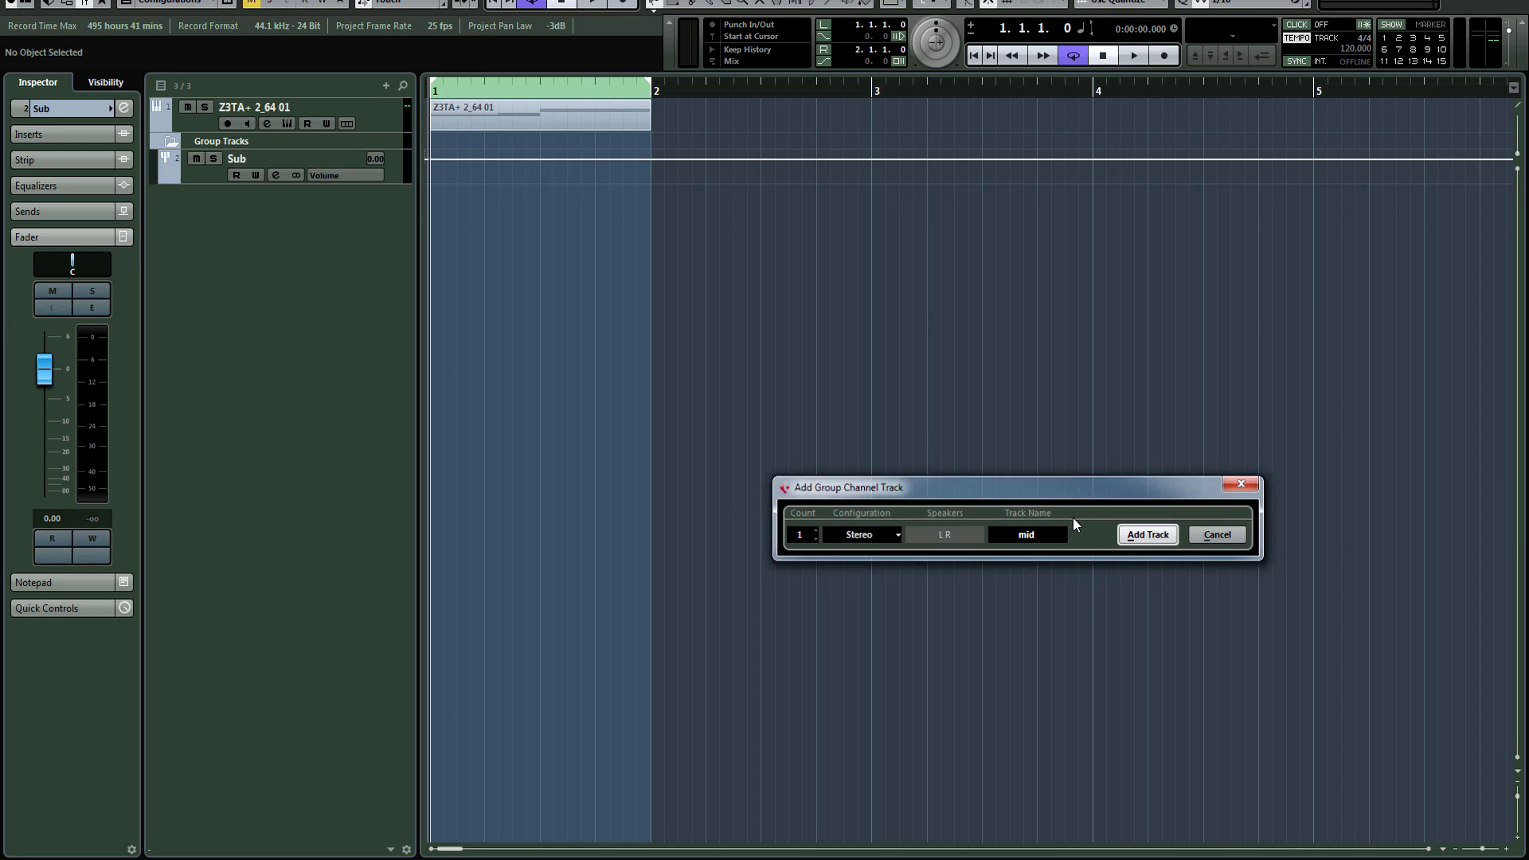
pyautogui.press('Return')
# Add a third group channel track named total
pyautogui.rightClick(238, 302)
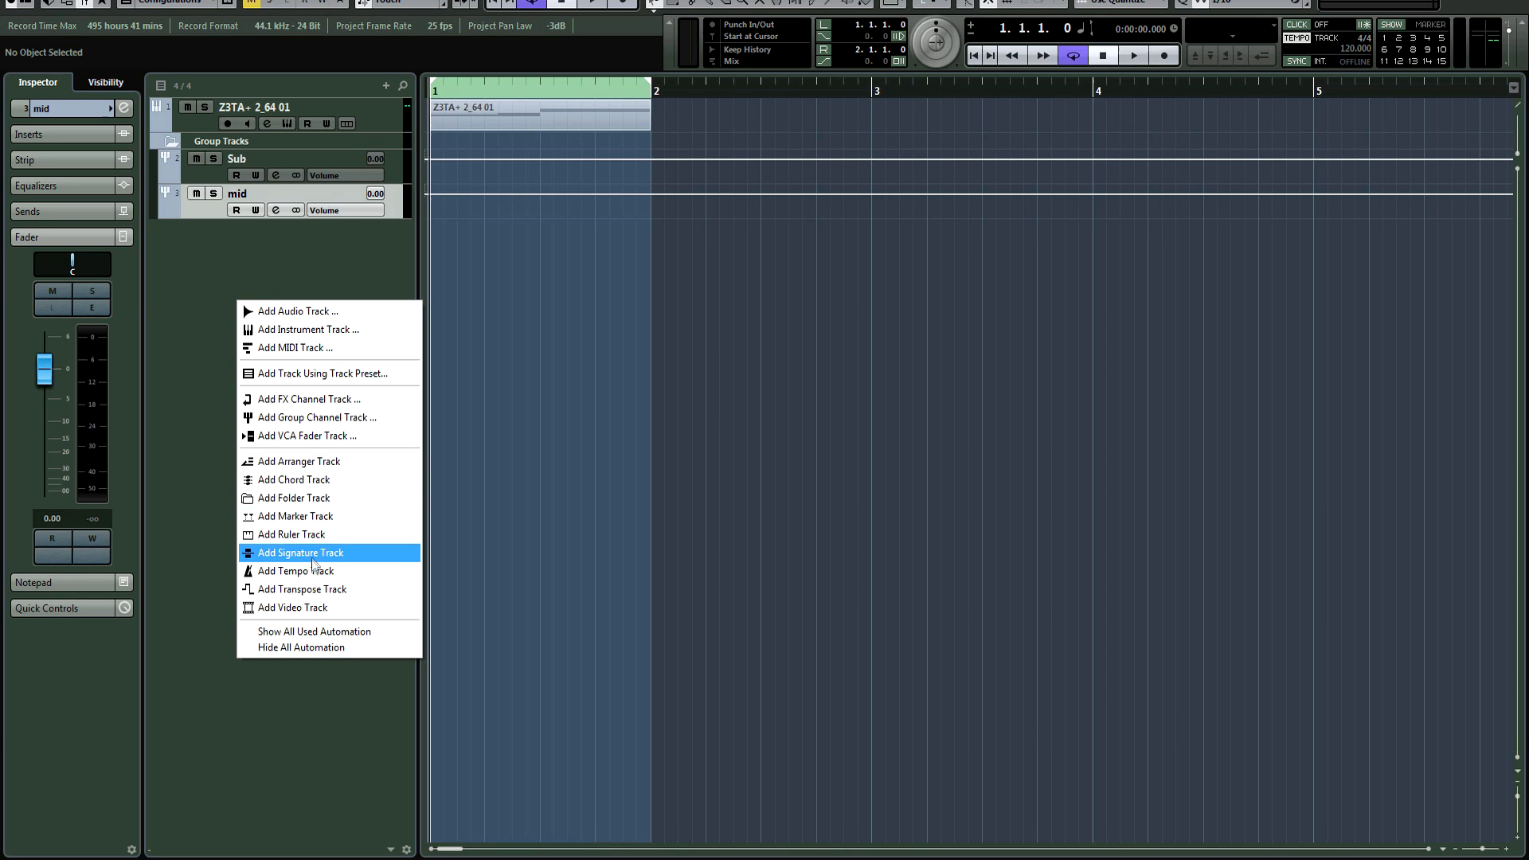
pyautogui.click(331, 418)
pyautogui.write('total')
pyautogui.press('Return')
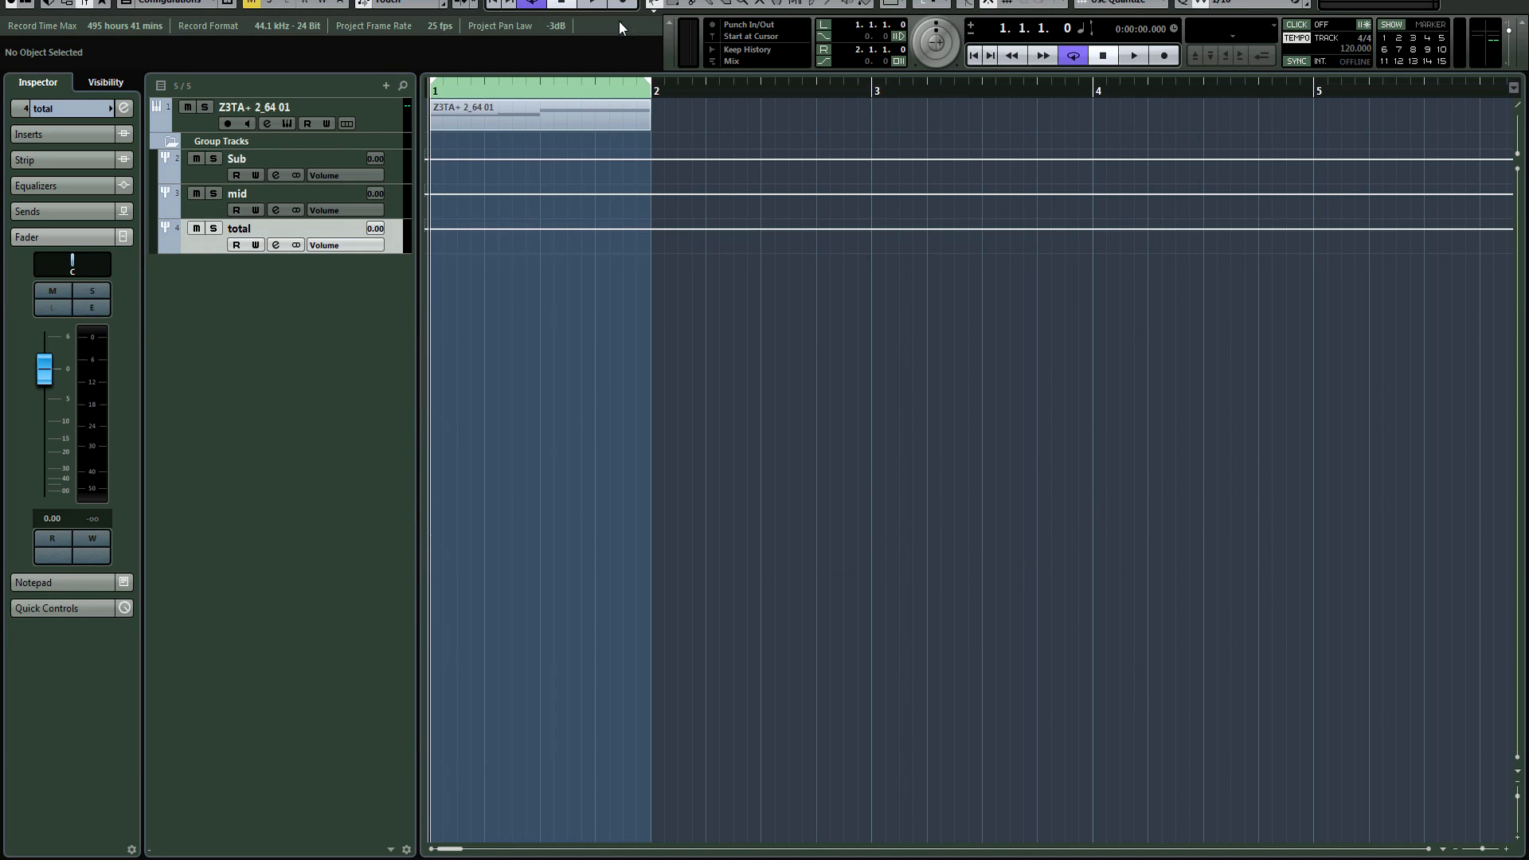
# Route the outputs of the Sub and mid group channels to the total group
pyautogui.click(210, 180)
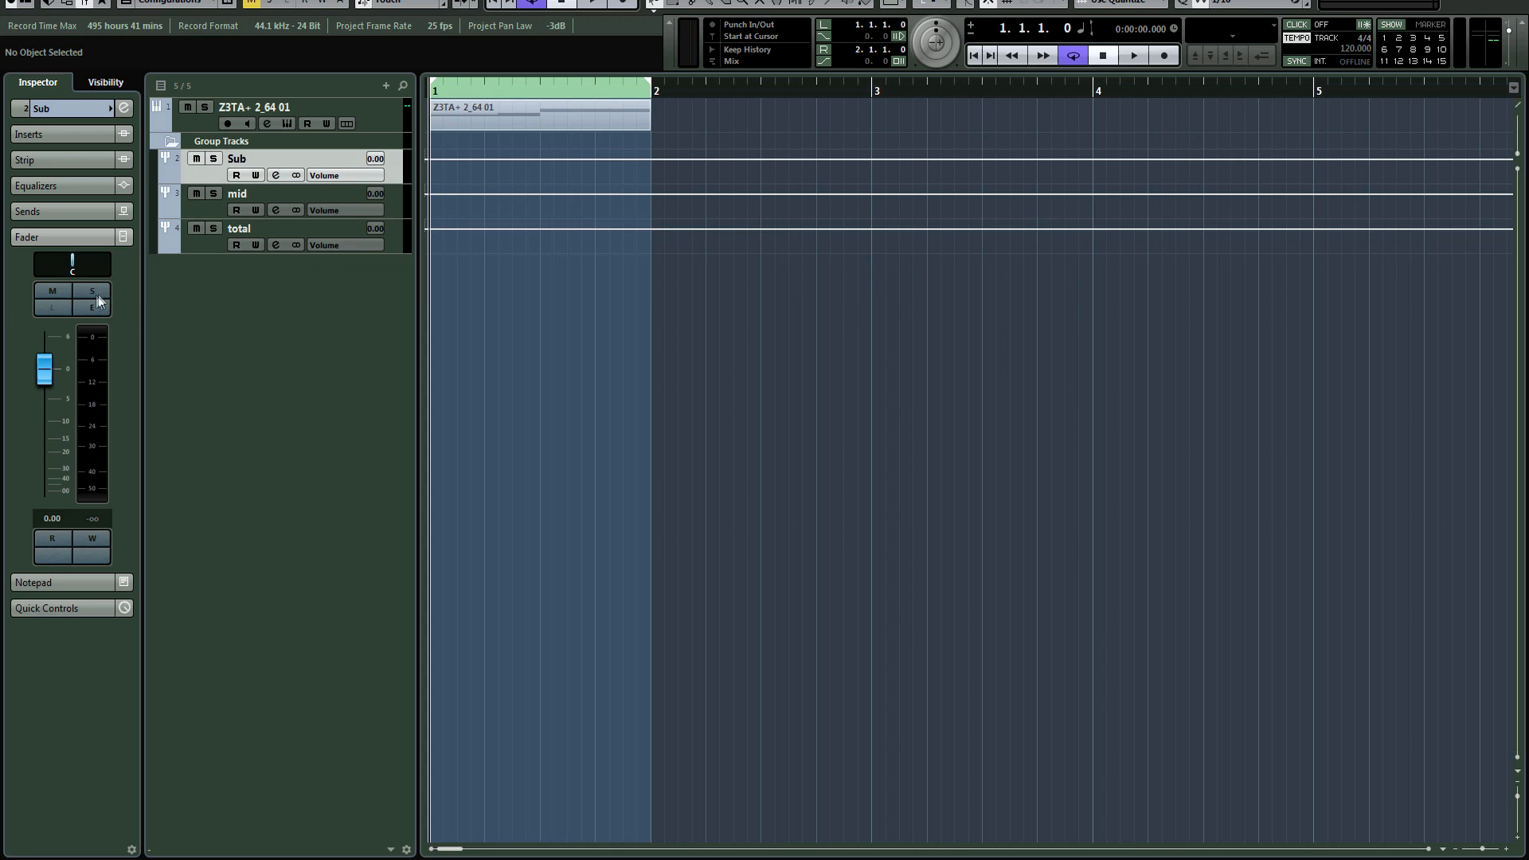
pyautogui.moveTo(1528, 172); pyautogui.dragTo(768, 326)
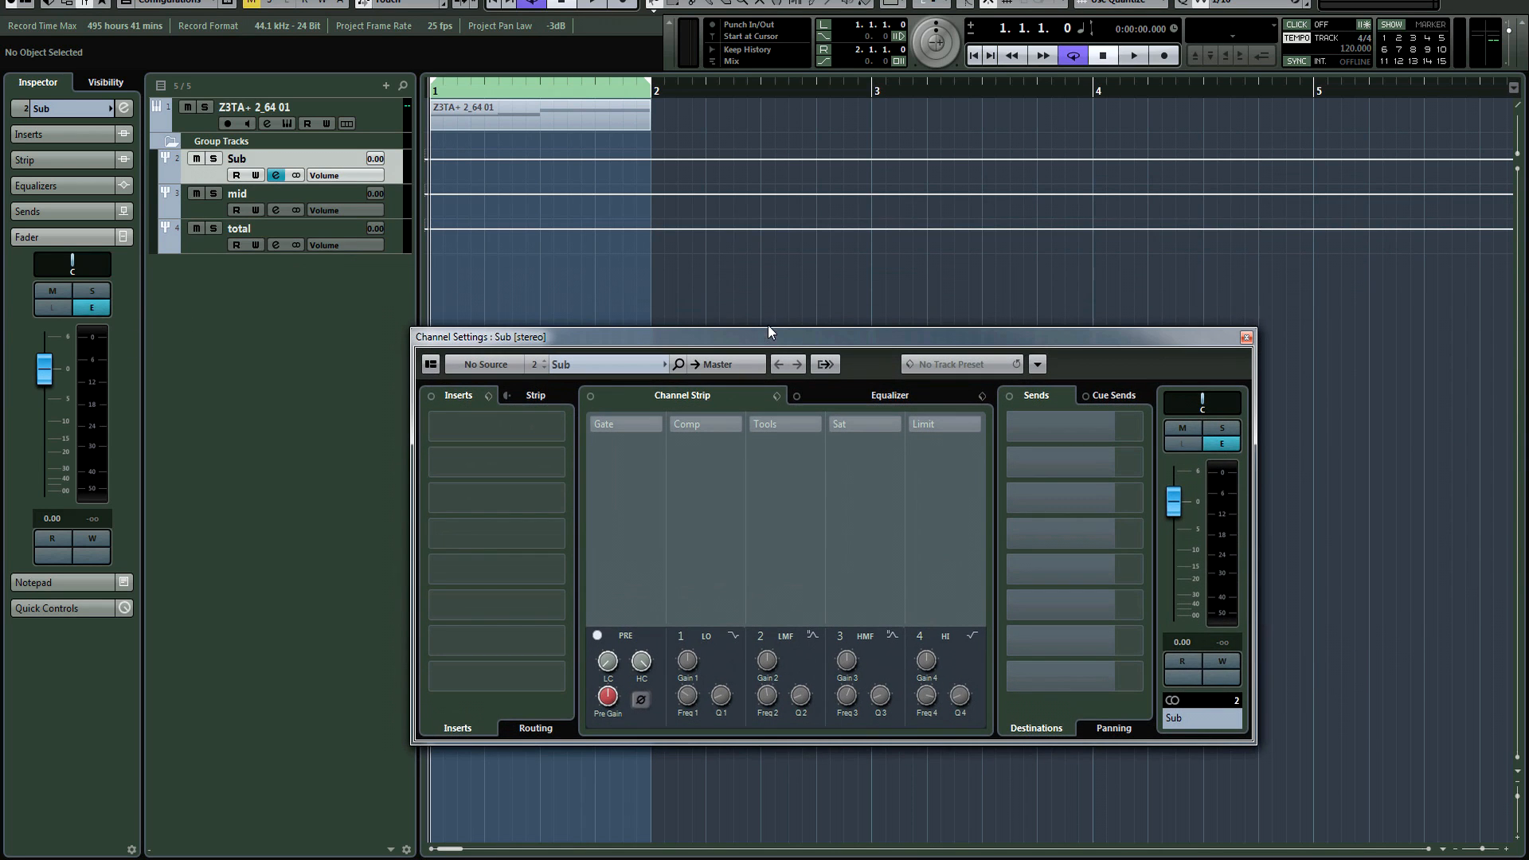
pyautogui.click(721, 365)
pyautogui.click(776, 519)
pyautogui.click(239, 211)
pyautogui.click(721, 364)
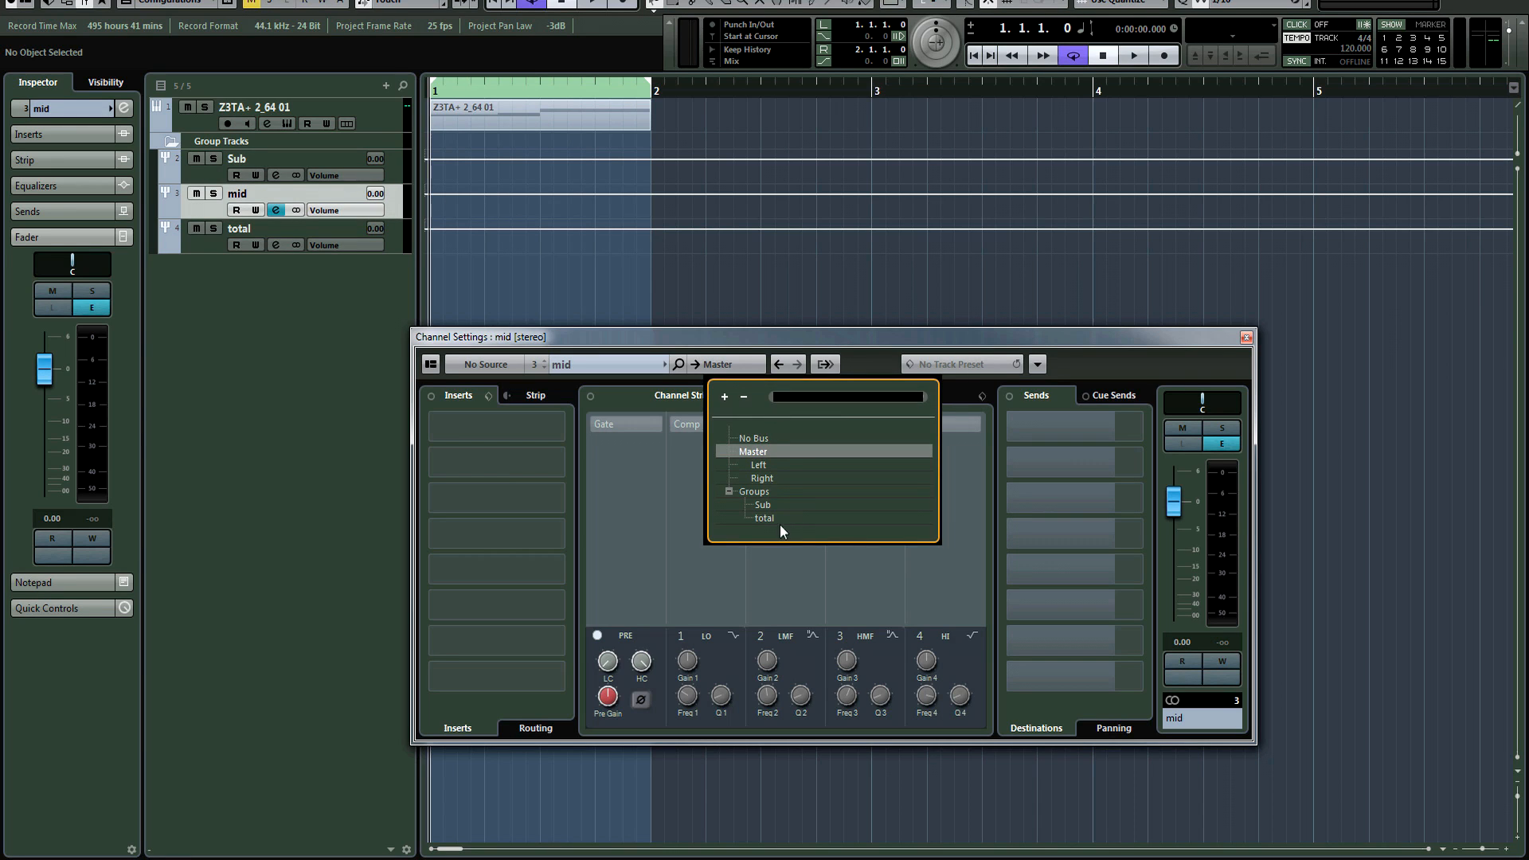
pyautogui.click(789, 517)
# Add a send to Sub on the Z3TA+ 2 channel, route its output to mid, and close its channel settings
pyautogui.click(194, 125)
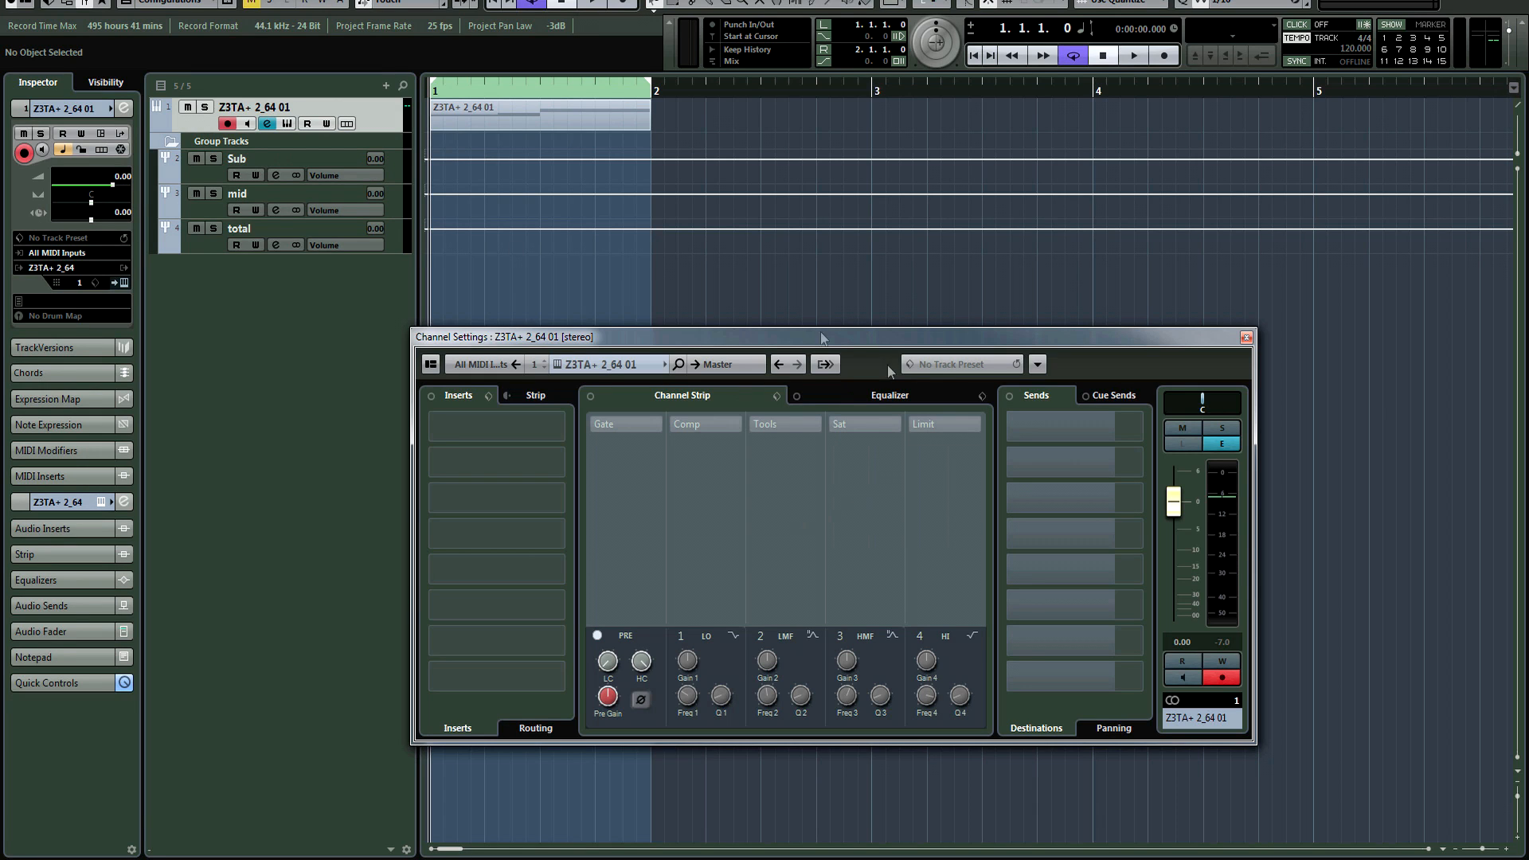
pyautogui.click(1146, 427)
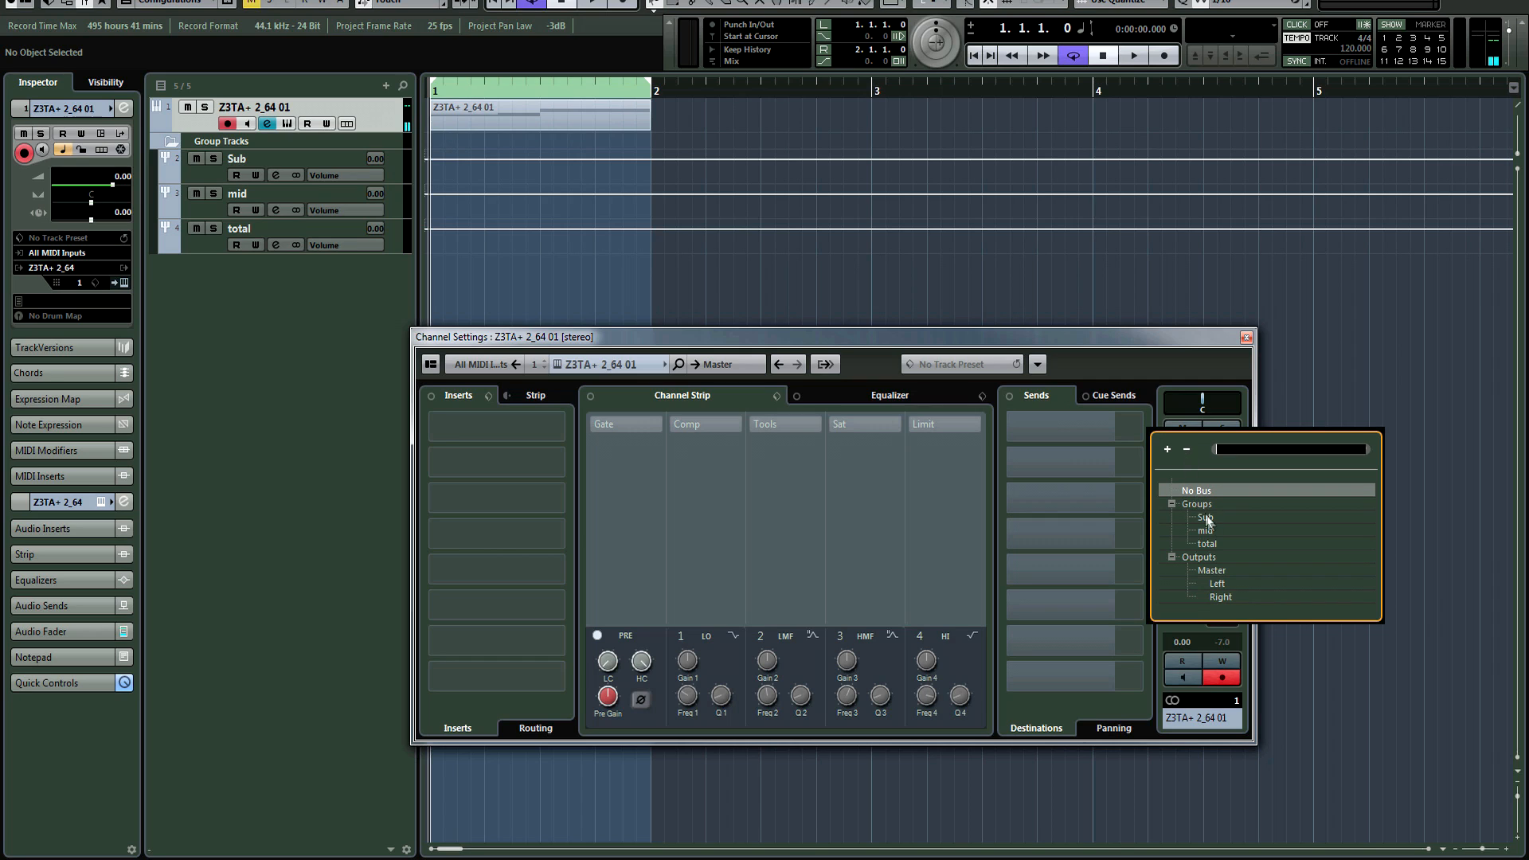
pyautogui.click(1215, 518)
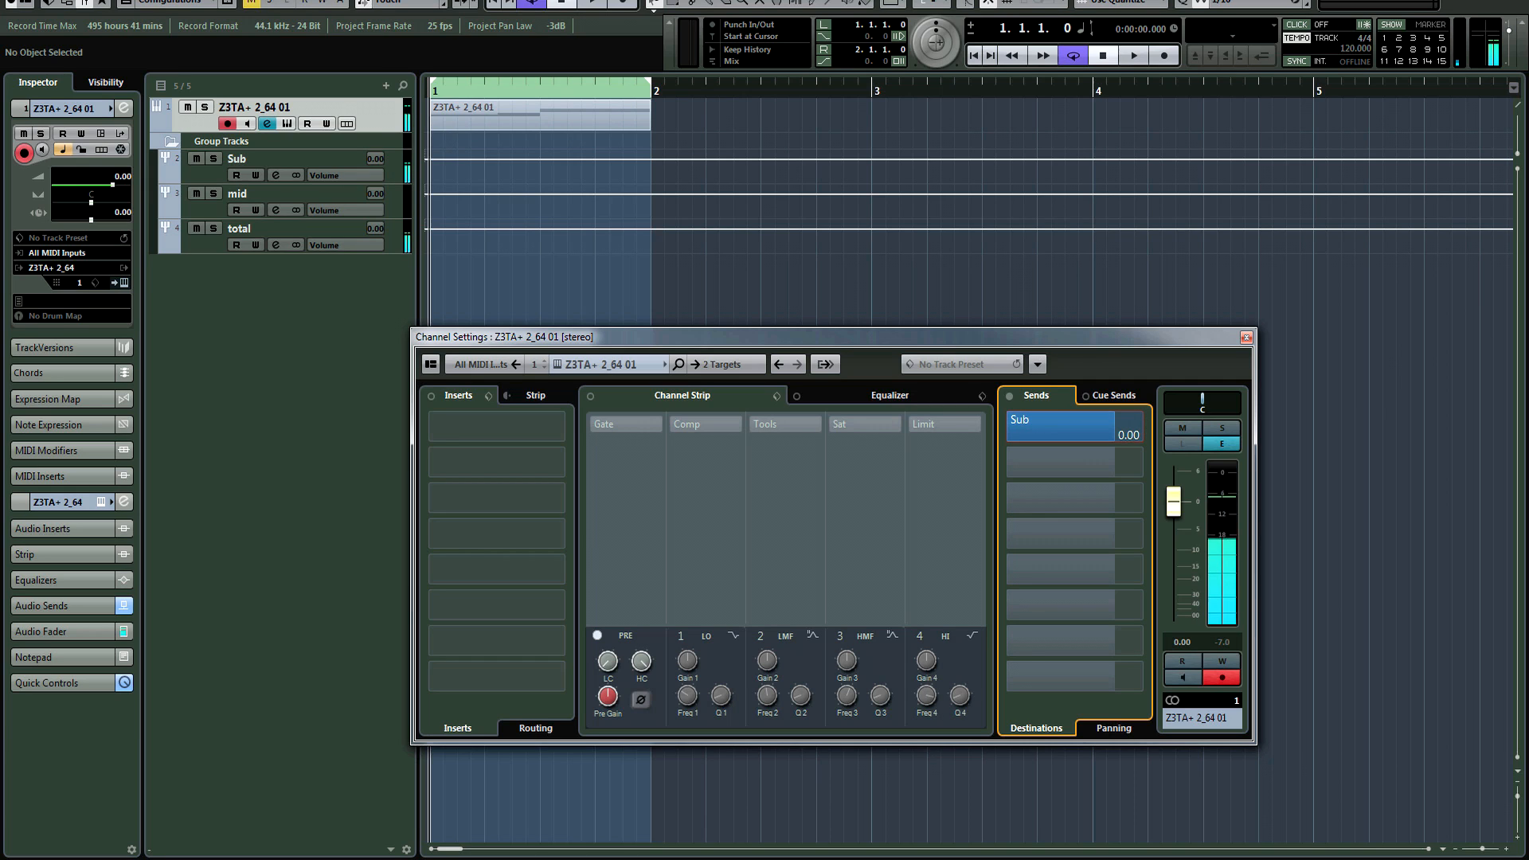
pyautogui.click(748, 363)
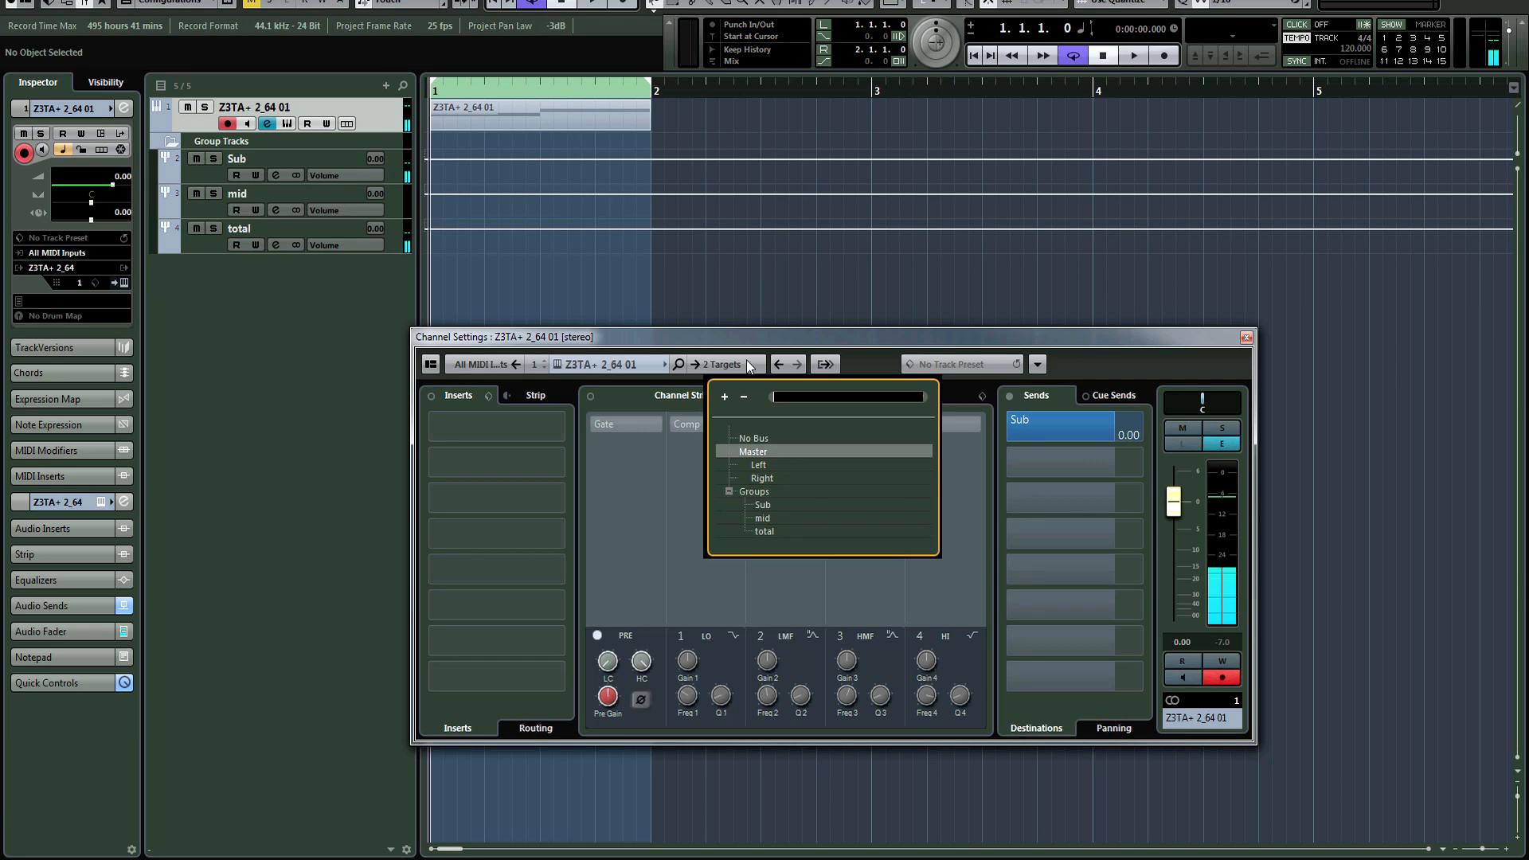
pyautogui.click(778, 518)
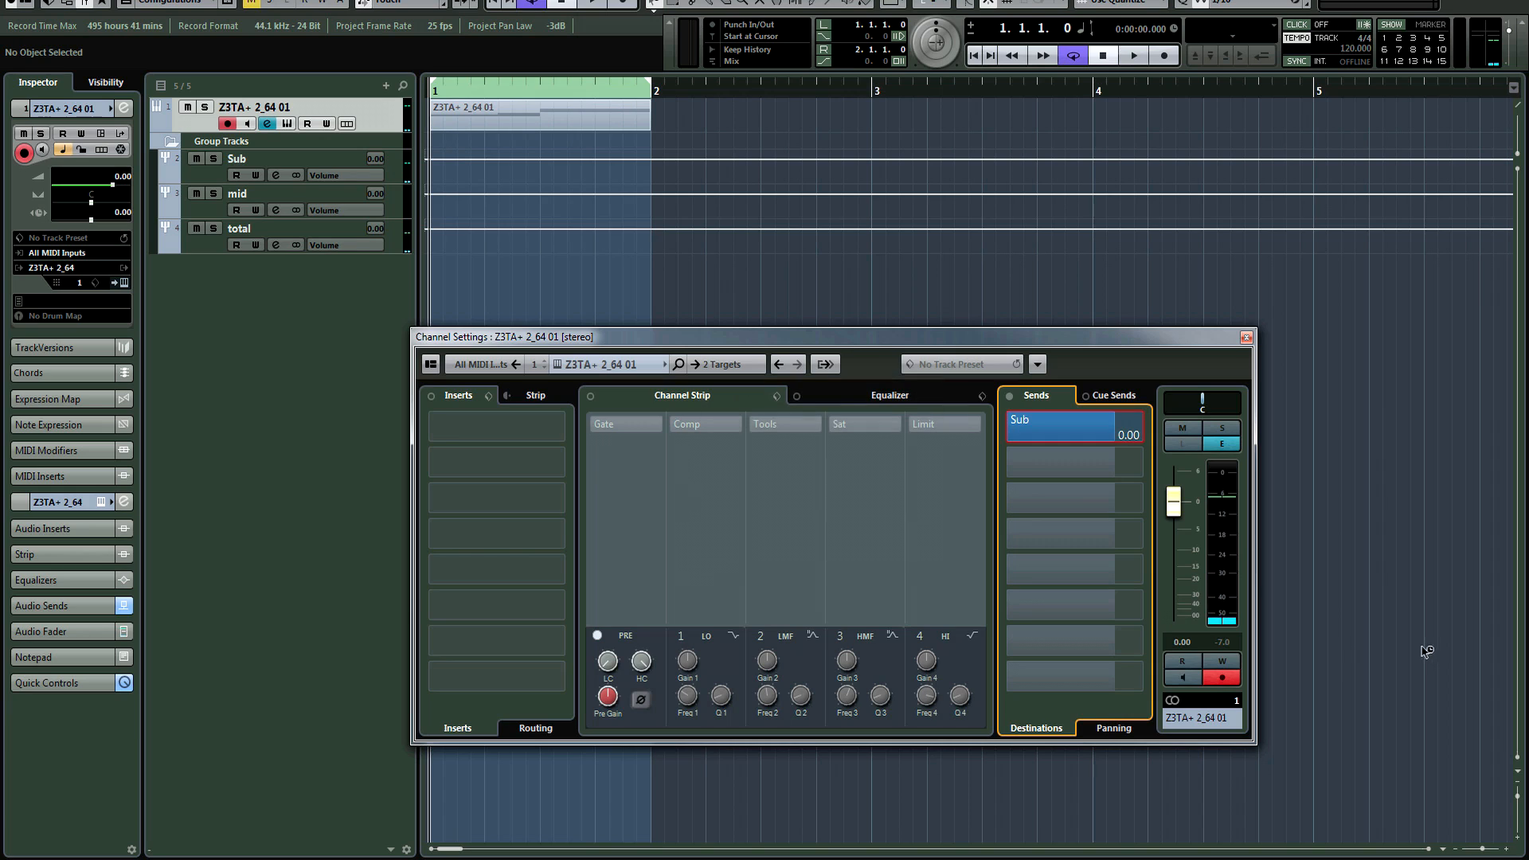
pyautogui.click(1248, 338)
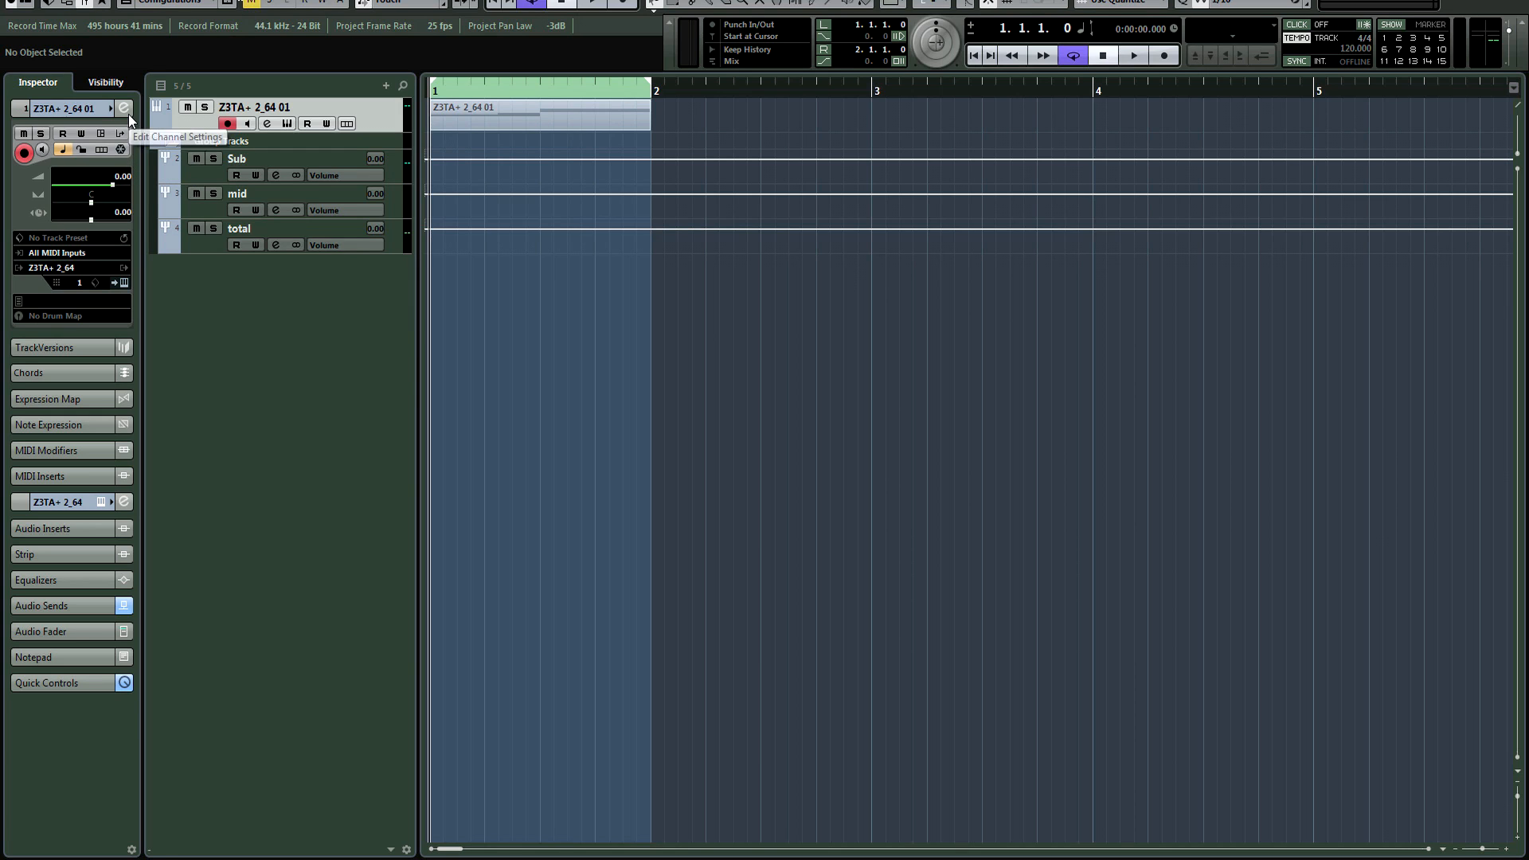
# Solo the Sub group channel and play the loop briefly to audition it
pyautogui.click(195, 170)
pyautogui.click(213, 159)
pyautogui.press('space')
pyautogui.press('space')
# Insert FabFilter Pro-Q 2 in the first insert slot of the Sub channel
pyautogui.click(91, 308)
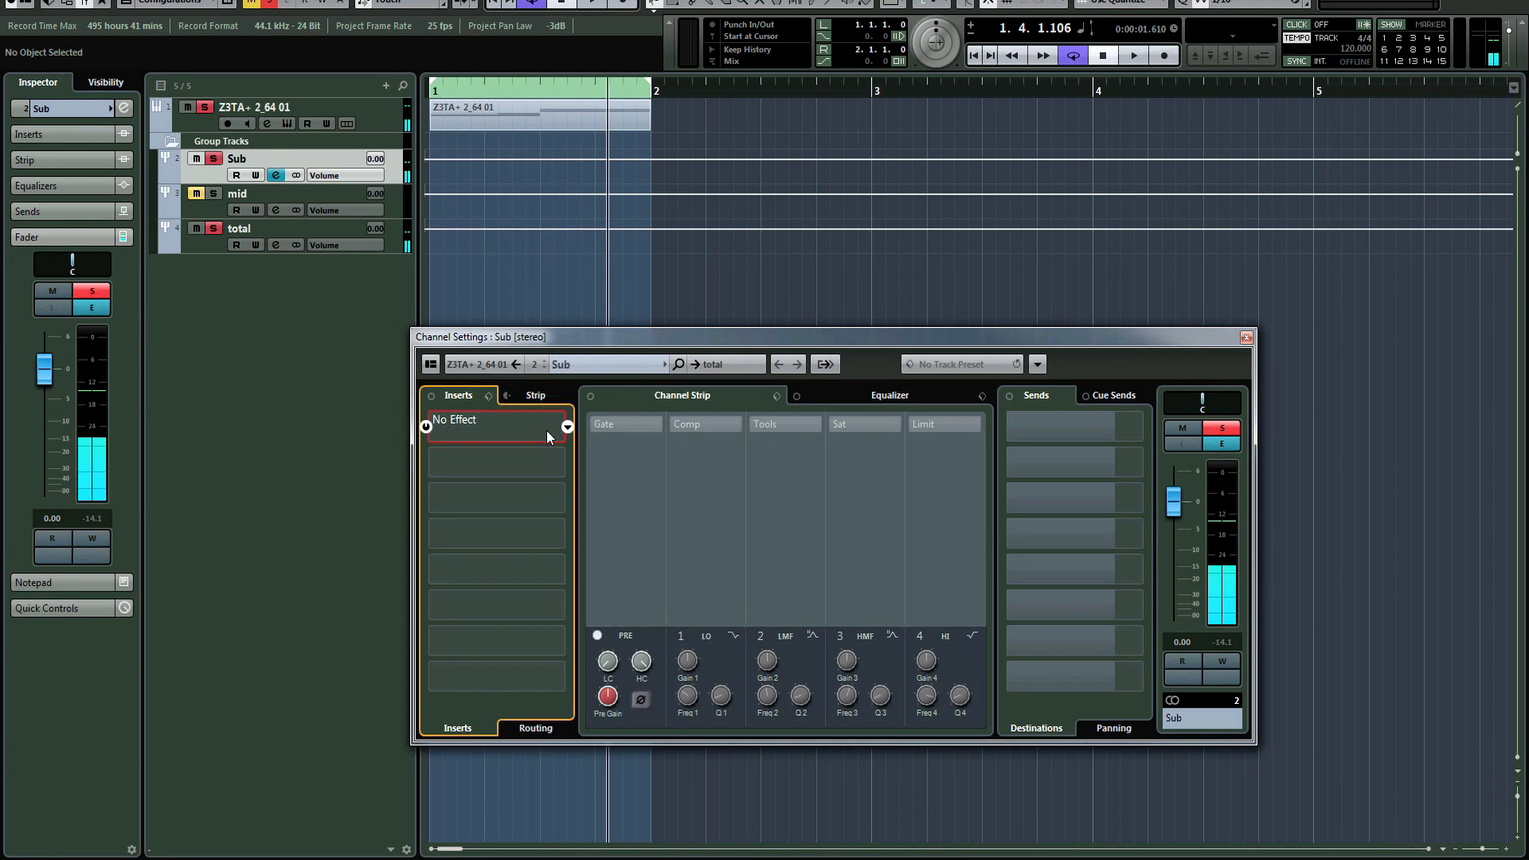
pyautogui.click(547, 430)
pyautogui.write('pro')
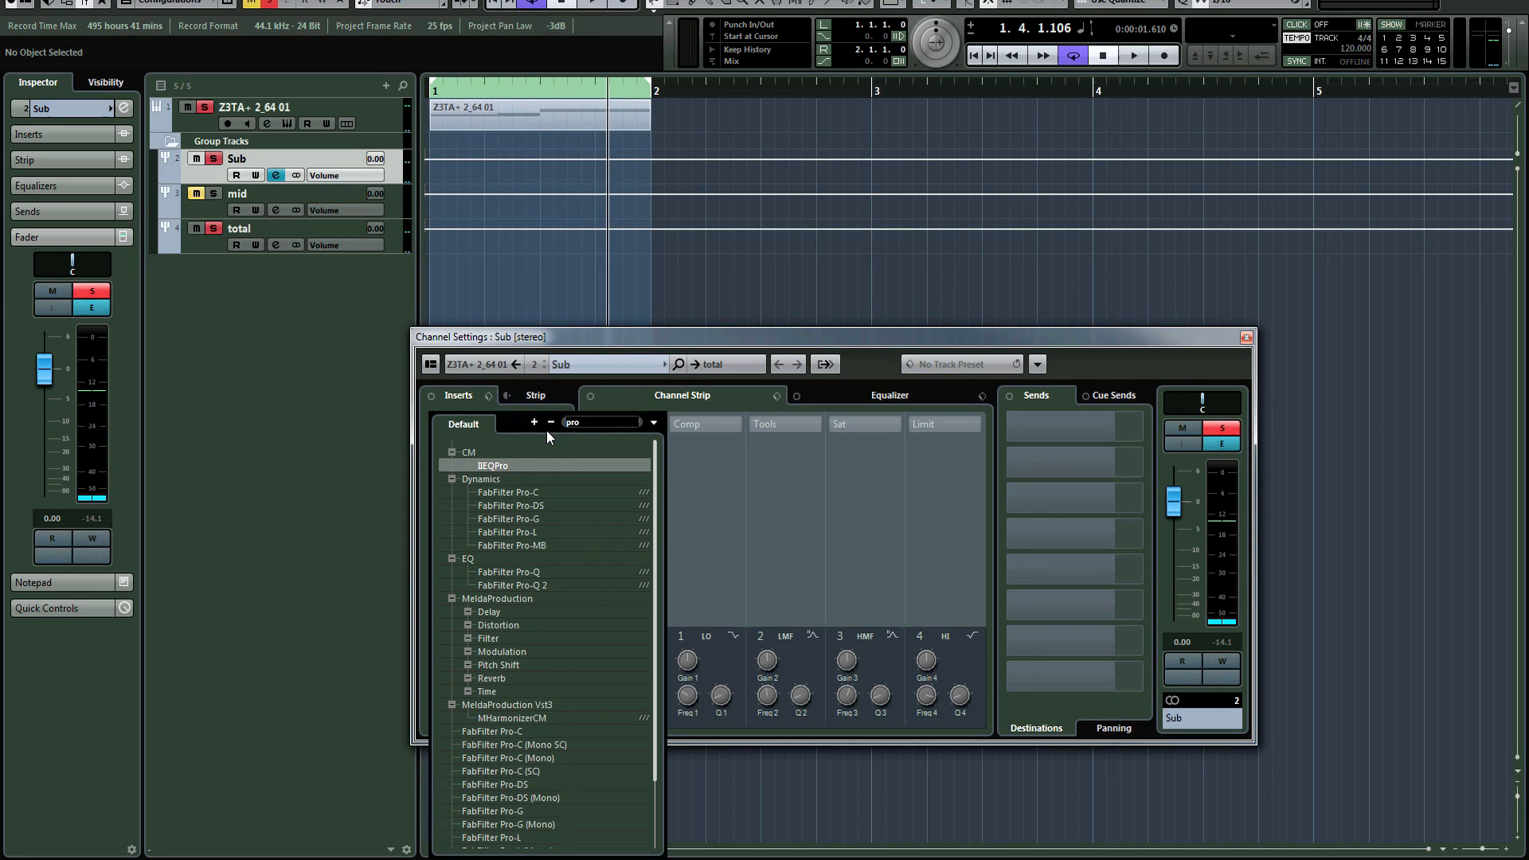
pyautogui.write('-q')
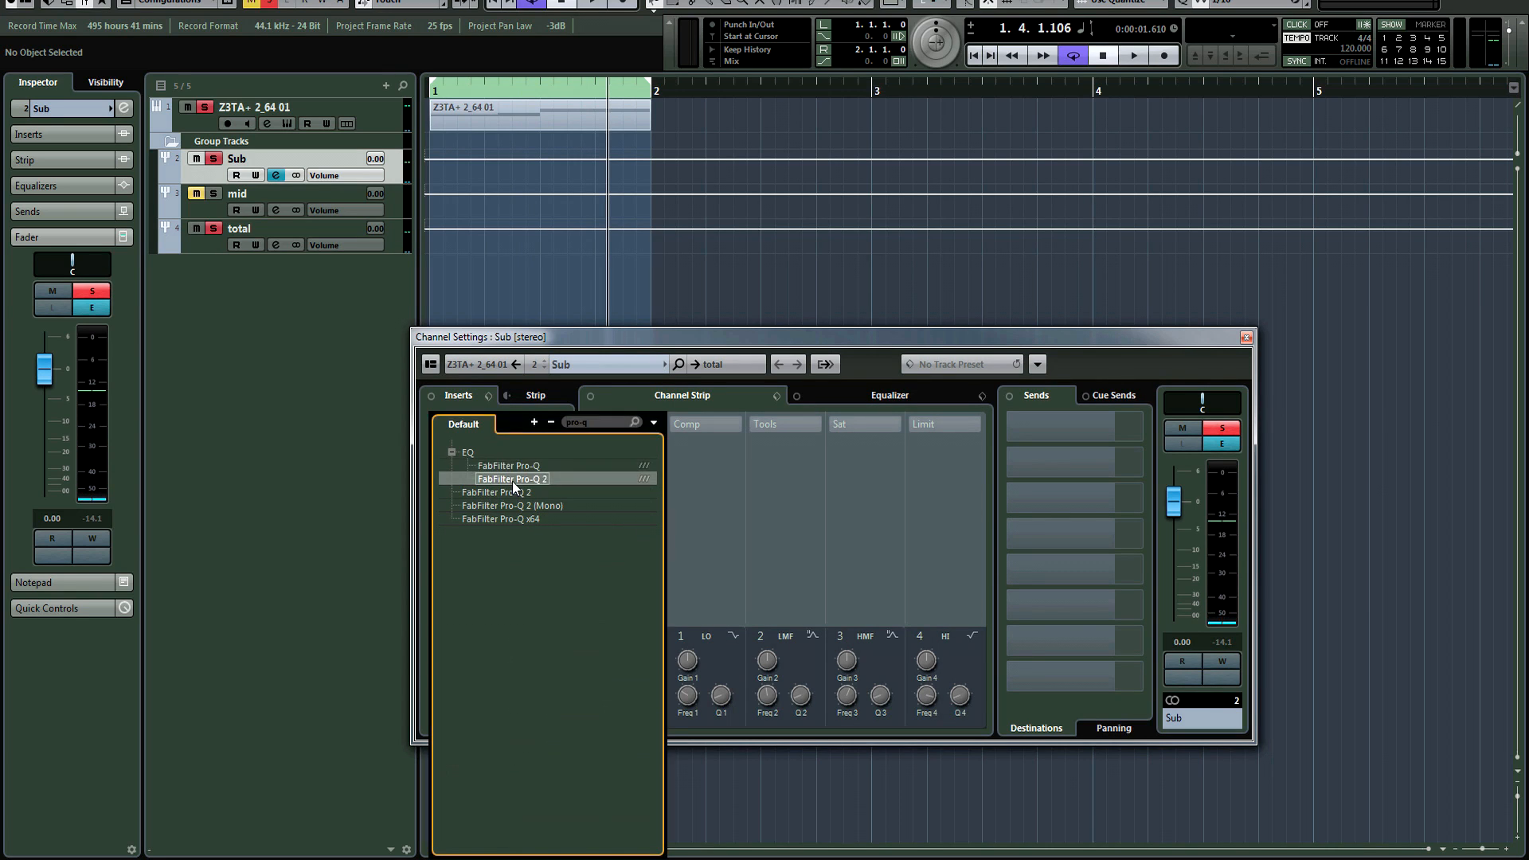
pyautogui.click(513, 481)
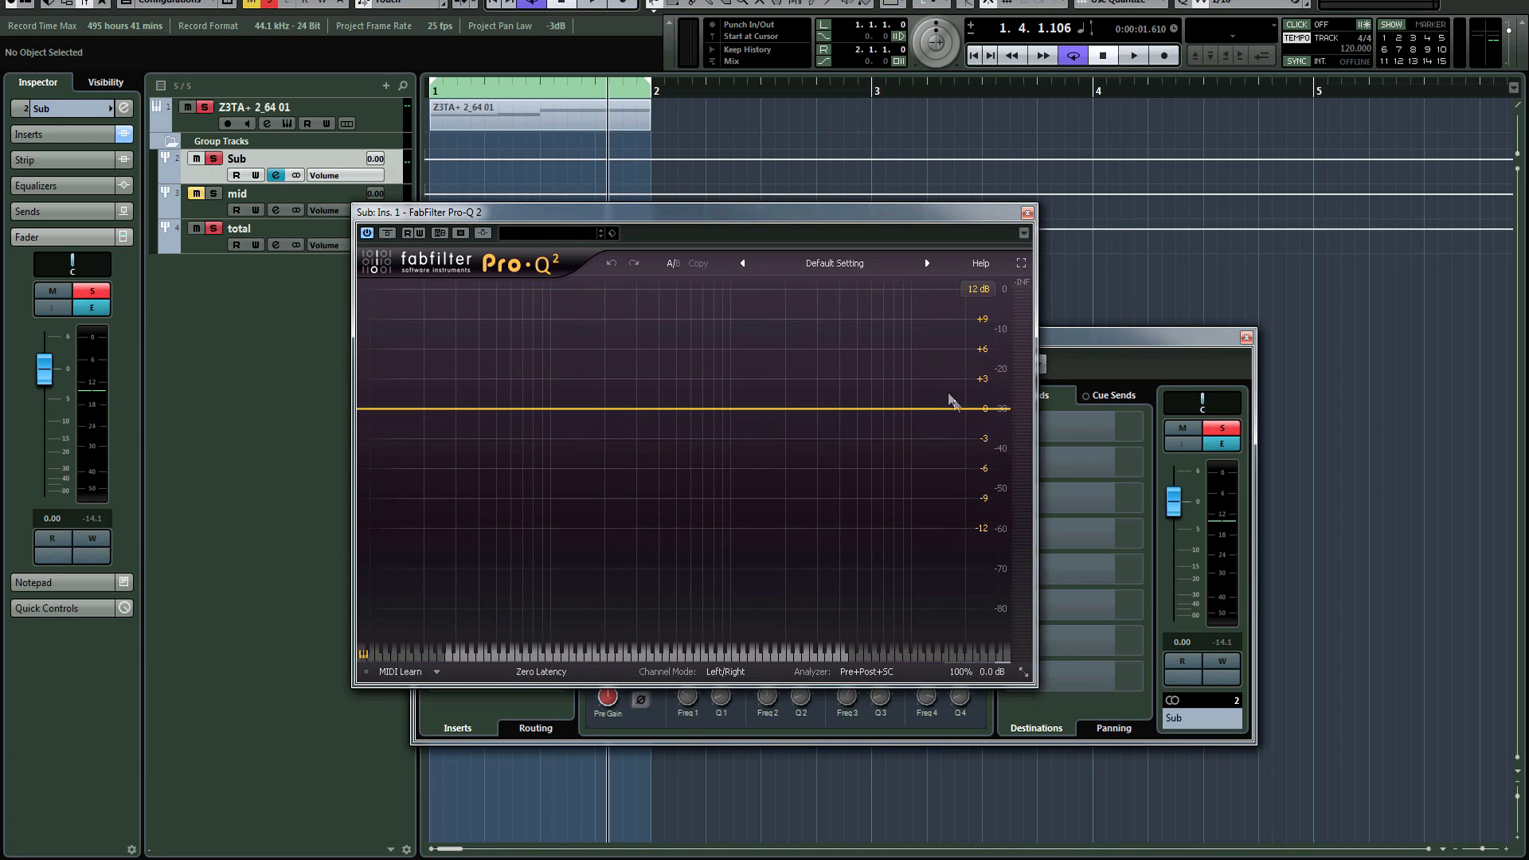
# Shape Sub in Pro-Q 2 with a high cut at about 132 Hz and a bell of about +1 dB at 44 Hz
pyautogui.click(969, 413)
pyautogui.moveTo(973, 411); pyautogui.dragTo(487, 402)
pyautogui.press('space')
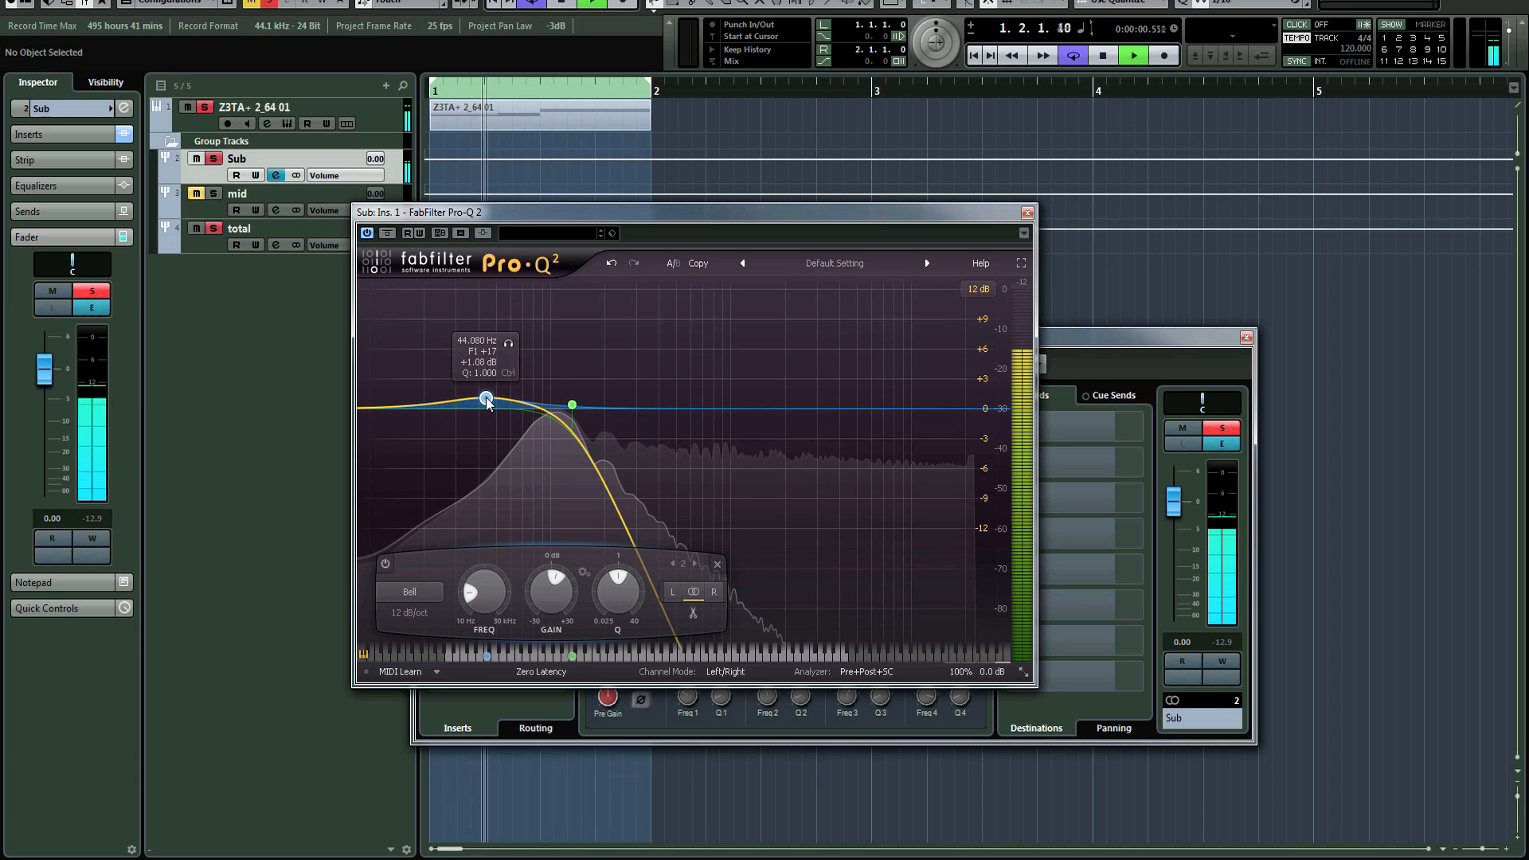
pyautogui.press('space')
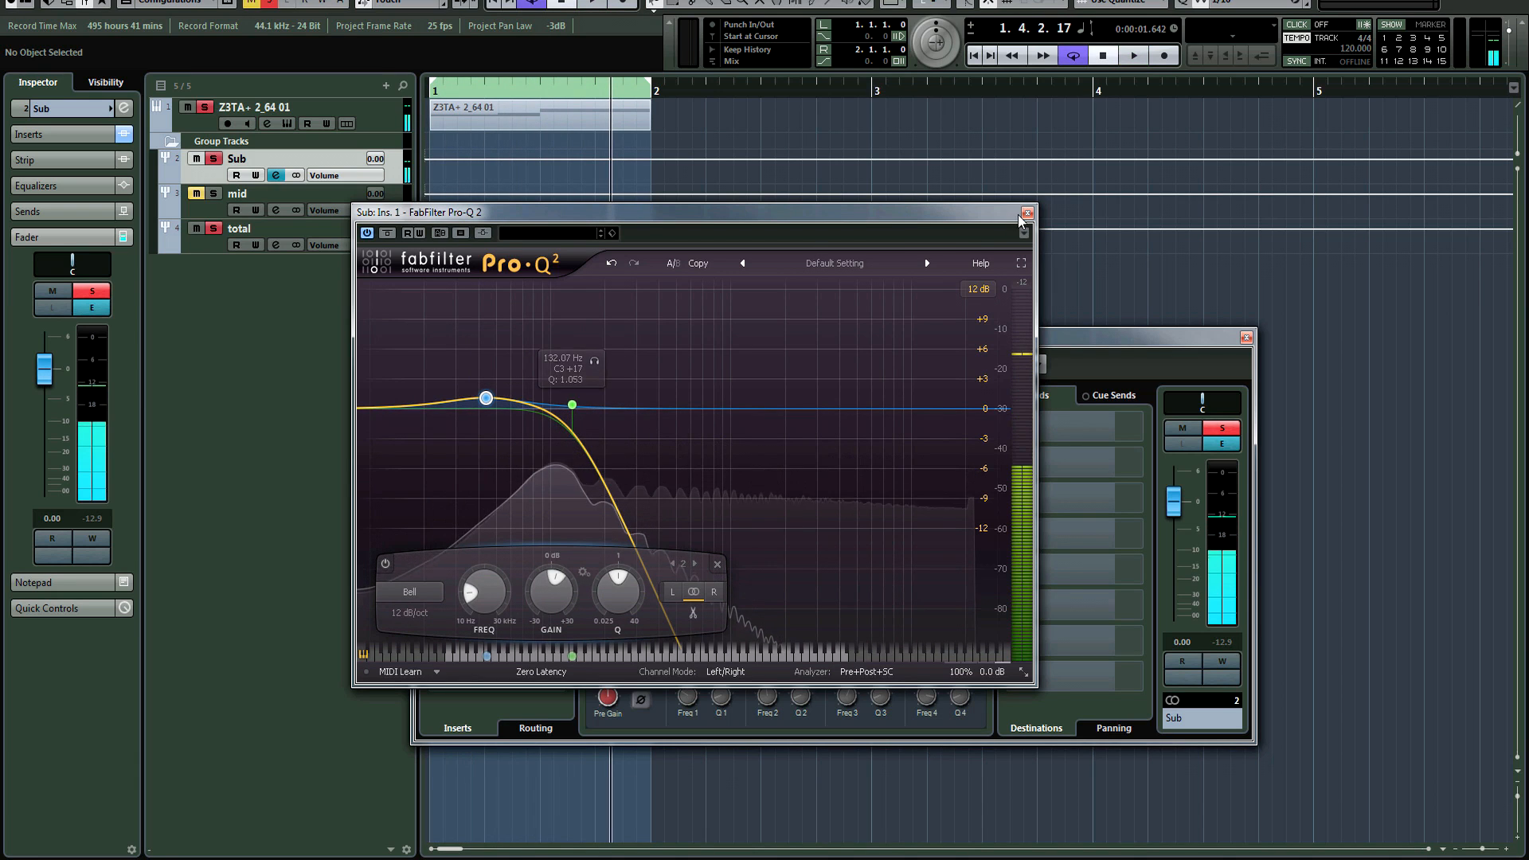
pyautogui.click(1027, 212)
# Insert Virtual Mix Rack in Sub's second insert slot and load the FG-401 compressor in its first rack space
pyautogui.click(555, 462)
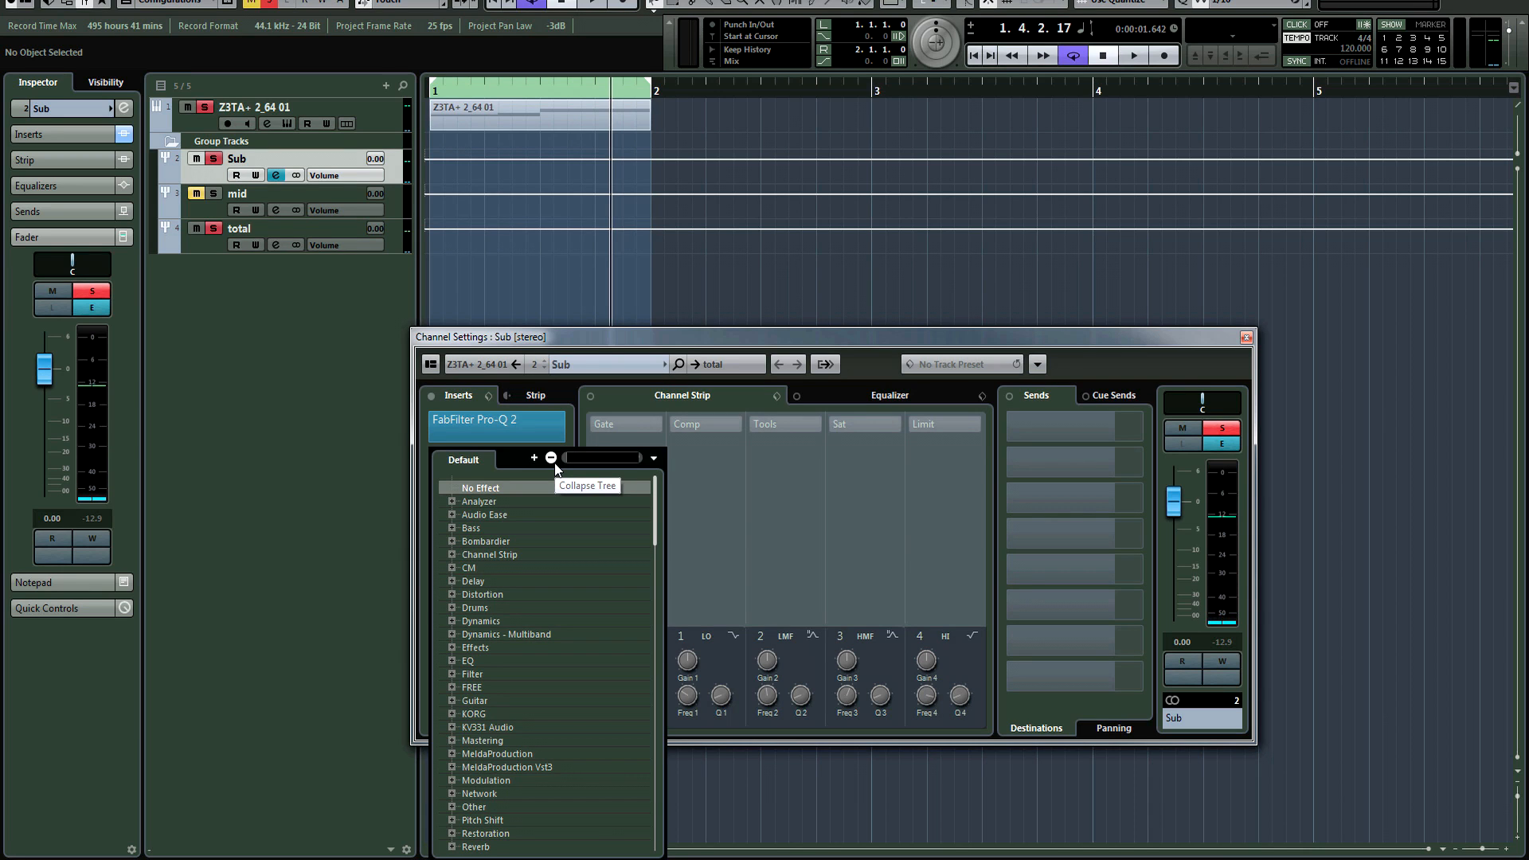
pyautogui.write('came')
pyautogui.press('Return')
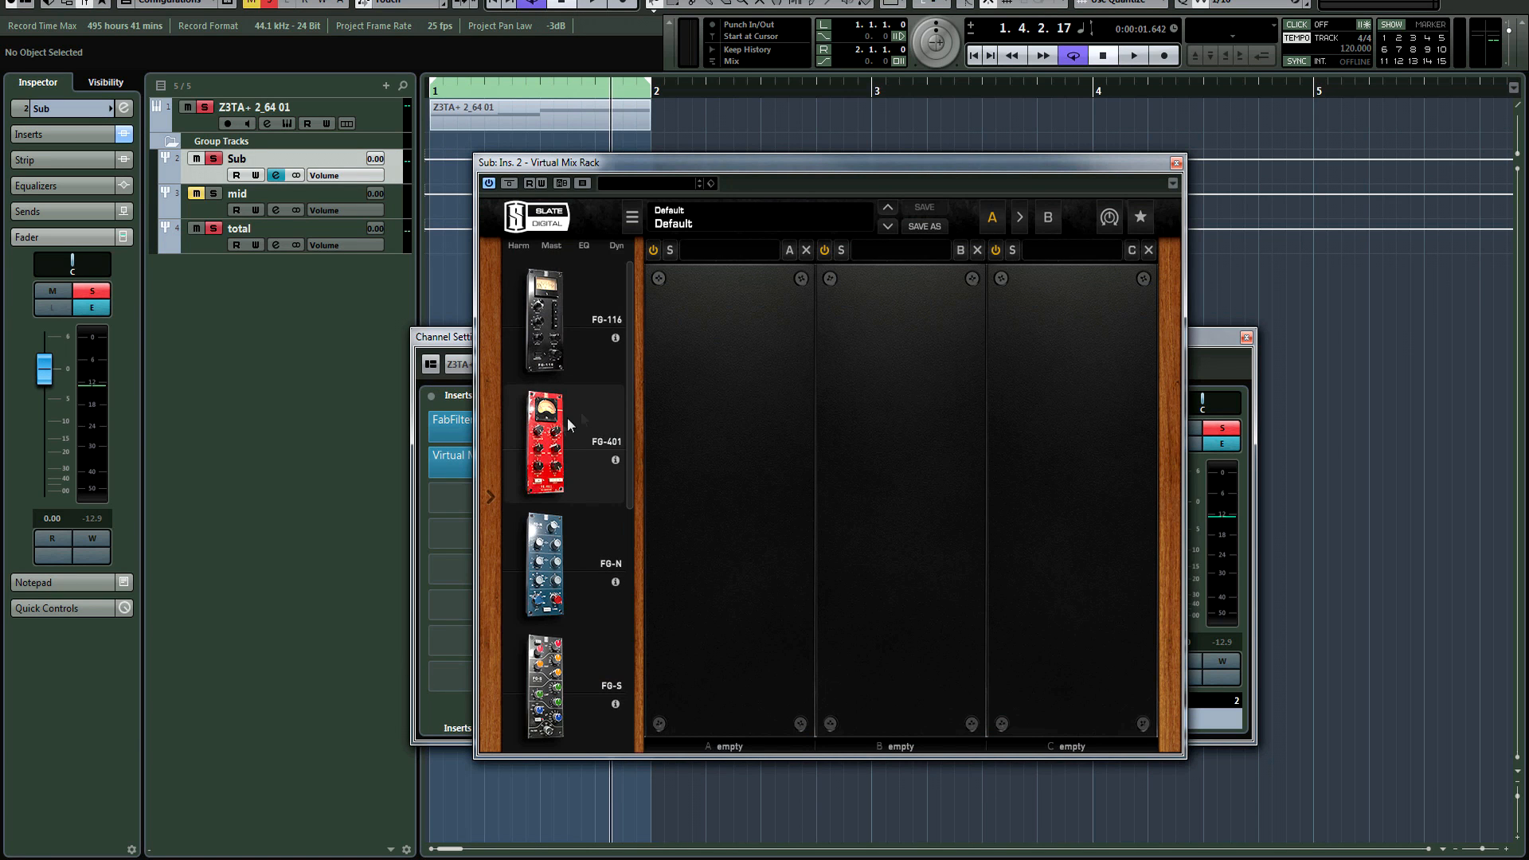
pyautogui.moveTo(569, 424); pyautogui.dragTo(691, 546)
# During playback, set the FG-401 makeup to about +22.7 dB, lower its threshold, and raise its ratio
pyautogui.press('space')
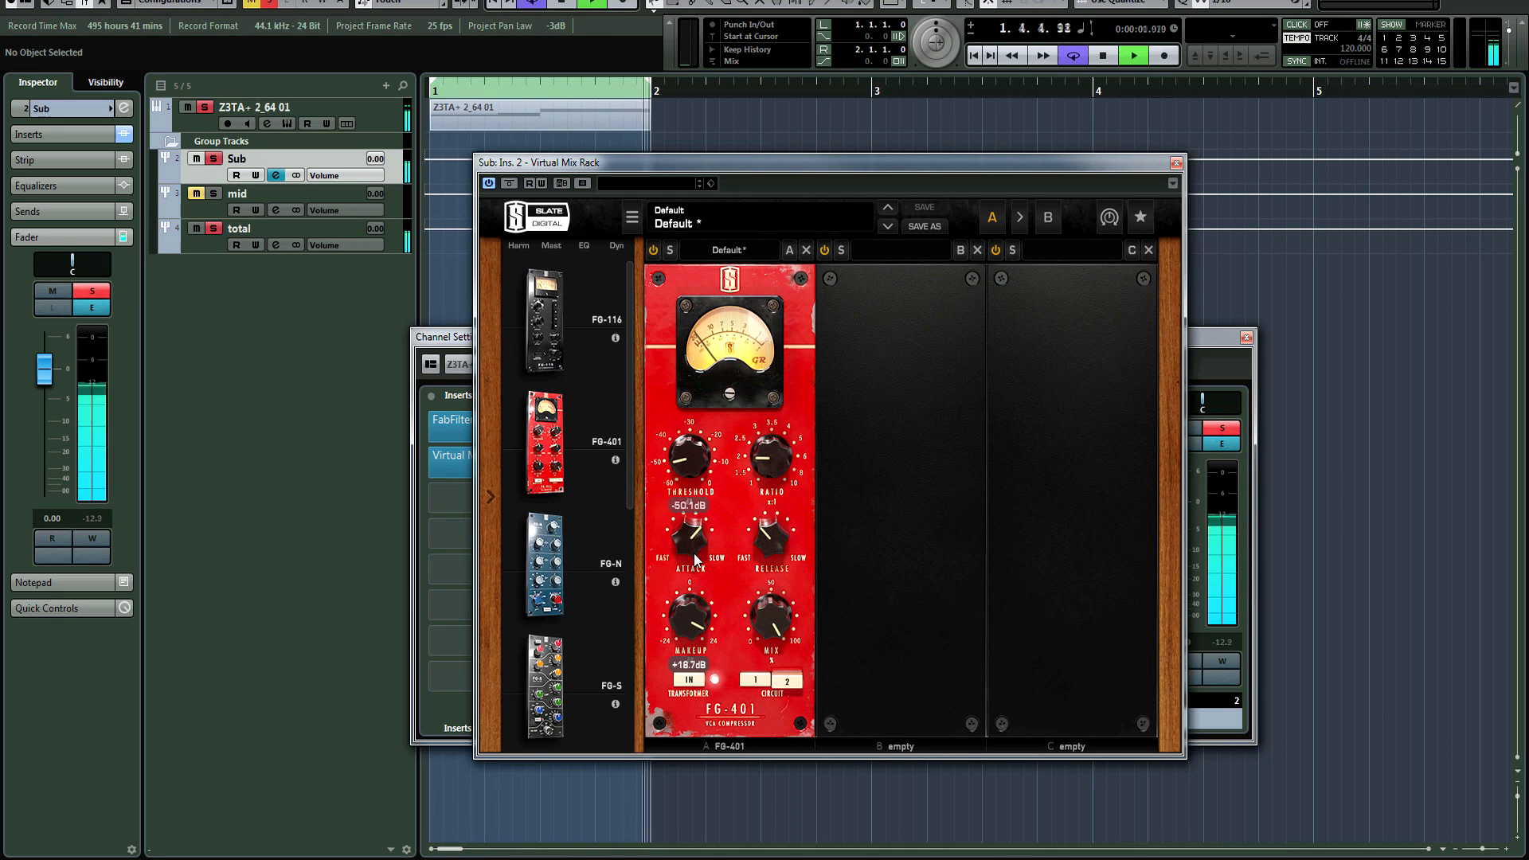
pyautogui.moveTo(690, 629); pyautogui.dragTo(690, 613)
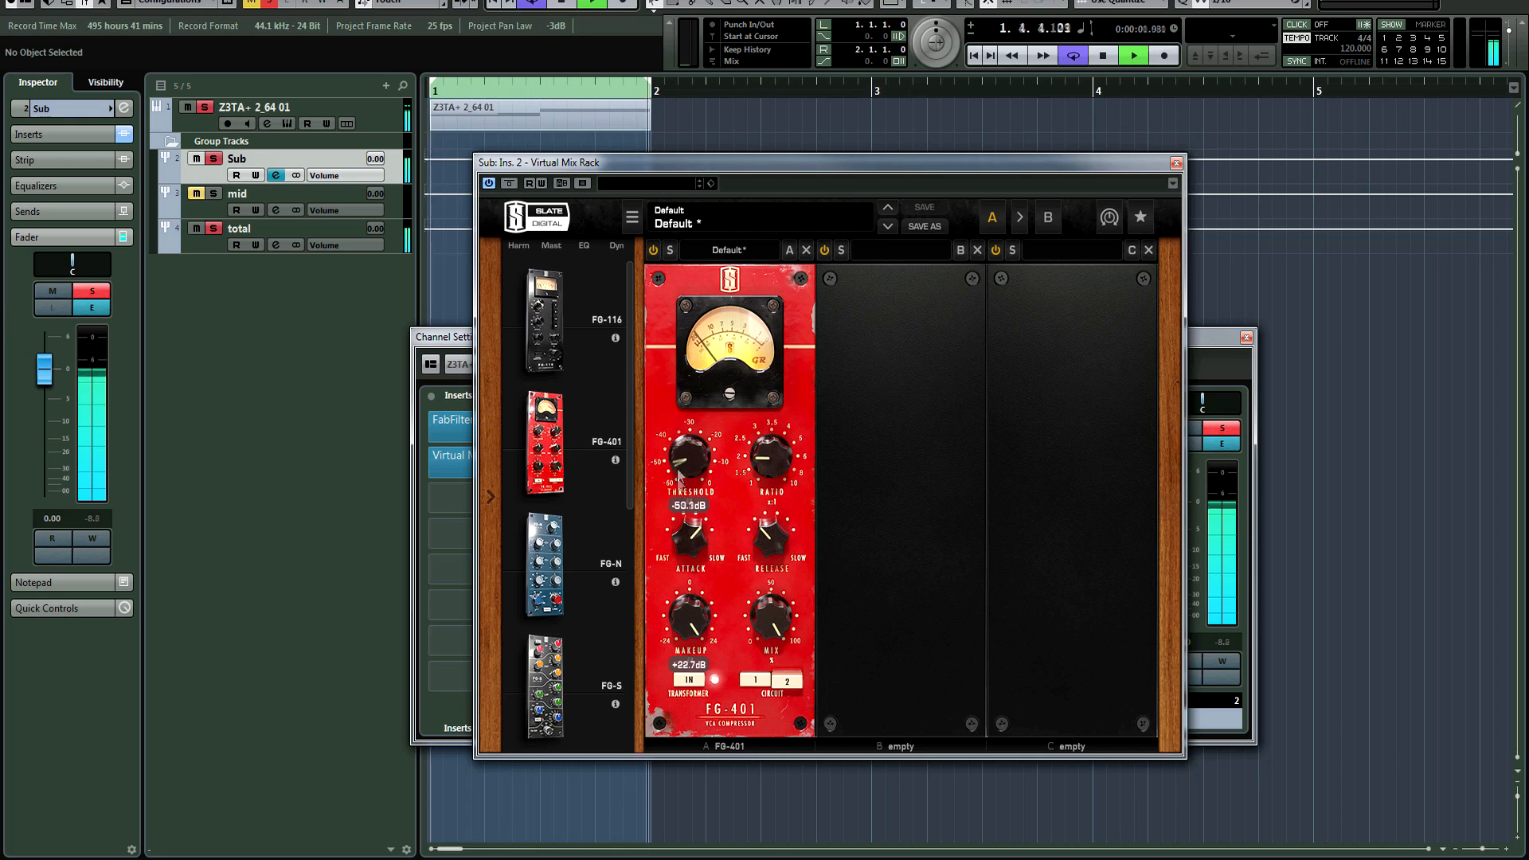
pyautogui.moveTo(771, 457); pyautogui.dragTo(774, 360)
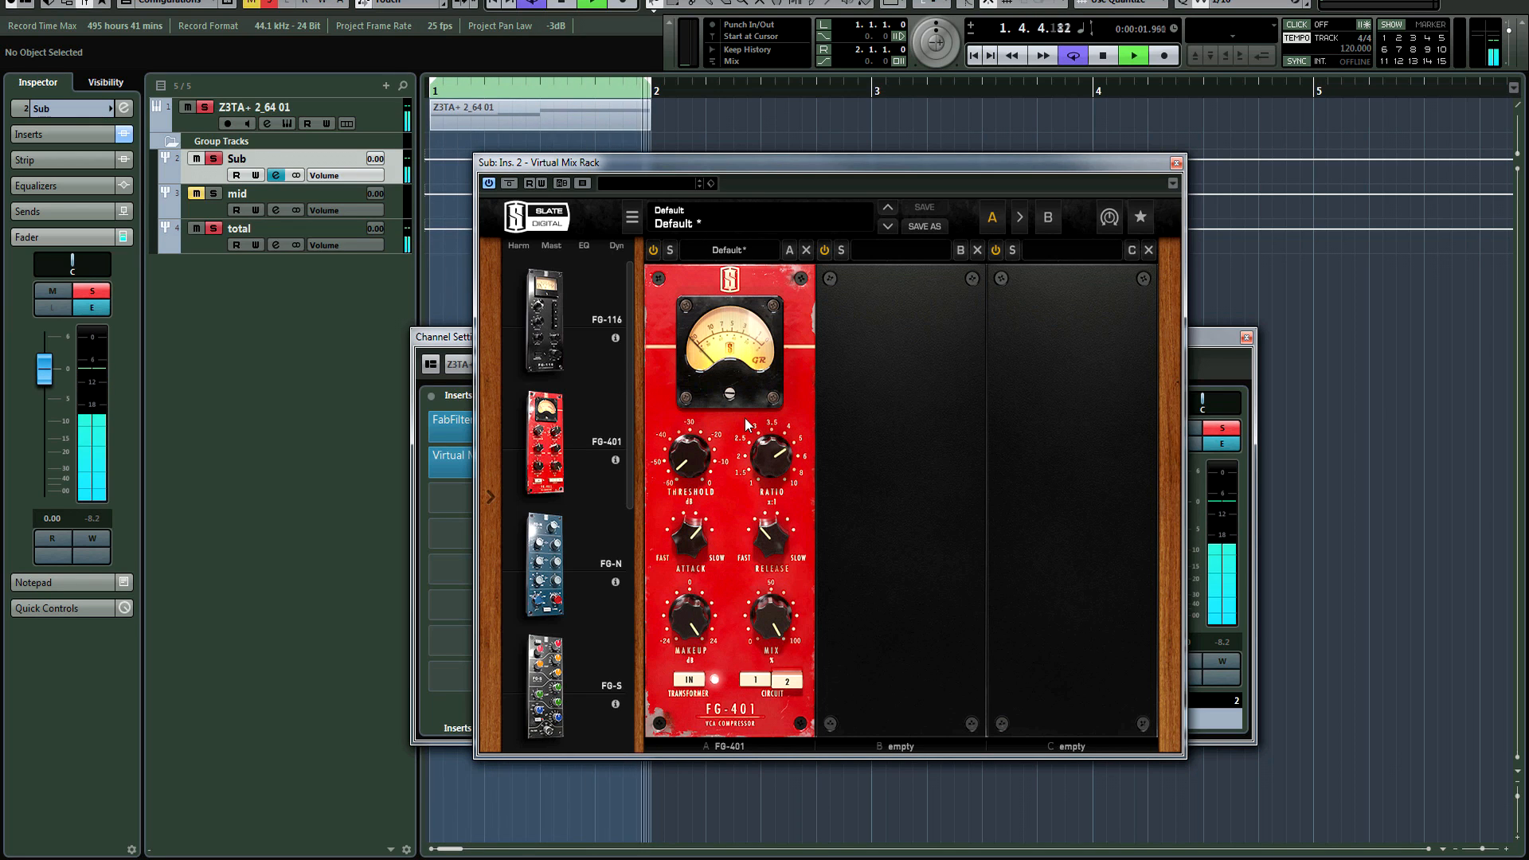
pyautogui.press('space')
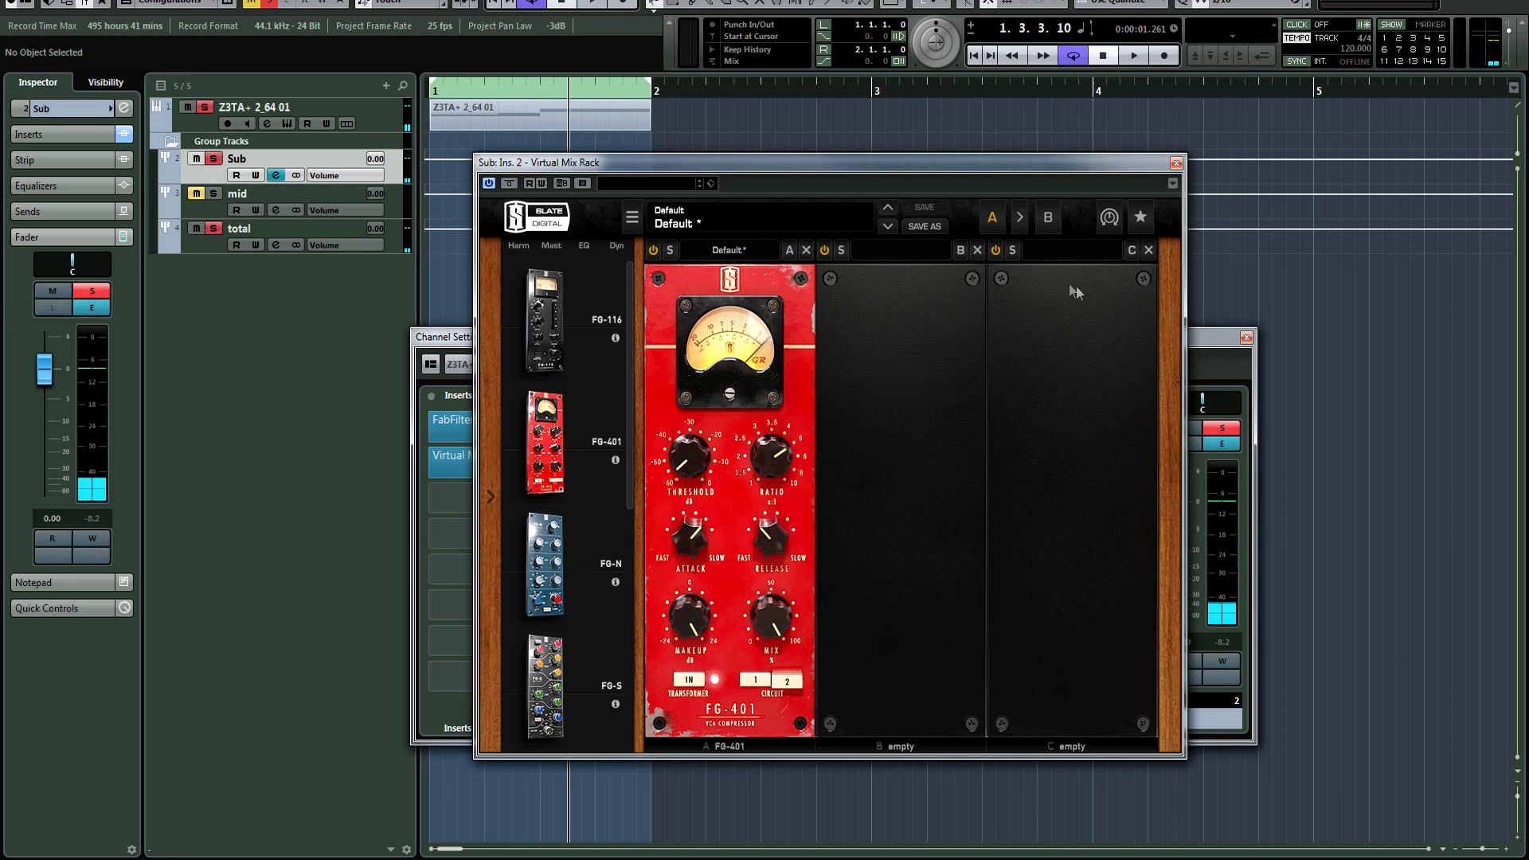
# Audition several keys from G3 downward in the Key Editor to hear the compressed sub, and close the editor
pyautogui.doubleClick(528, 119)
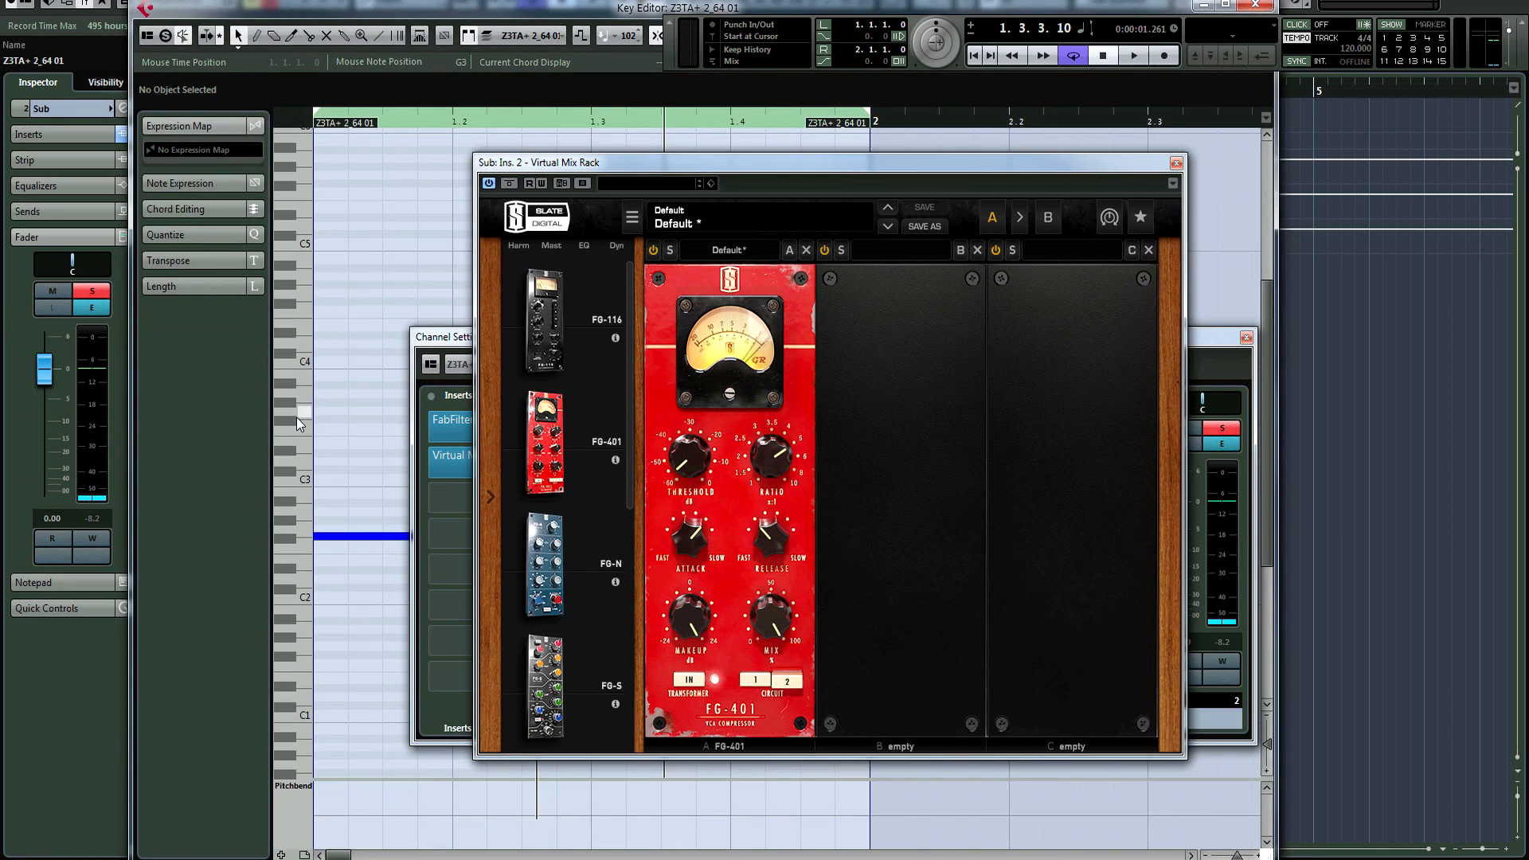
pyautogui.click(296, 419)
pyautogui.click(298, 502)
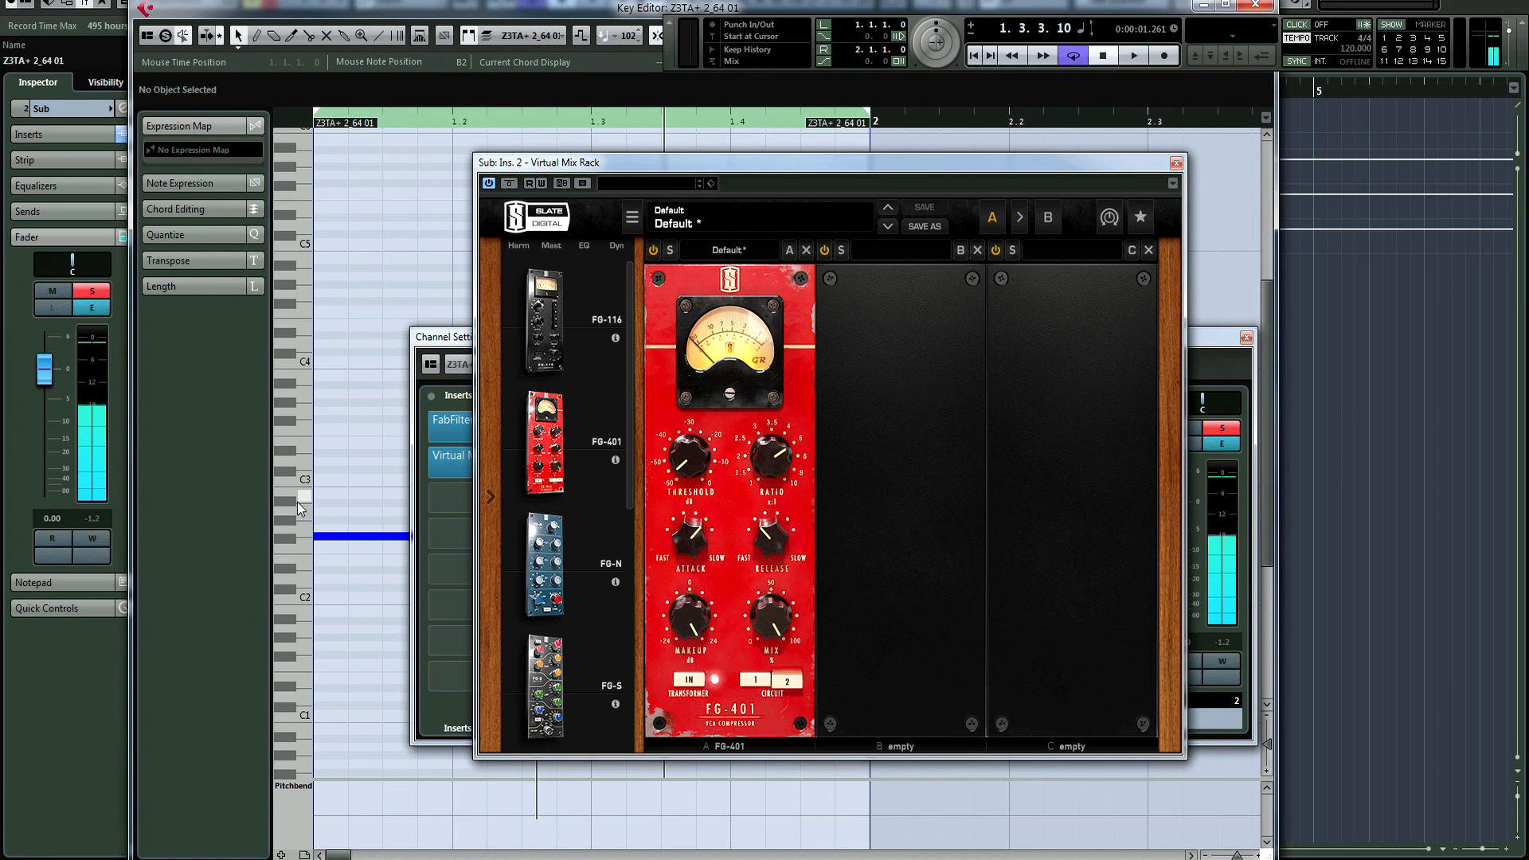
pyautogui.click(300, 528)
pyautogui.click(1255, 4)
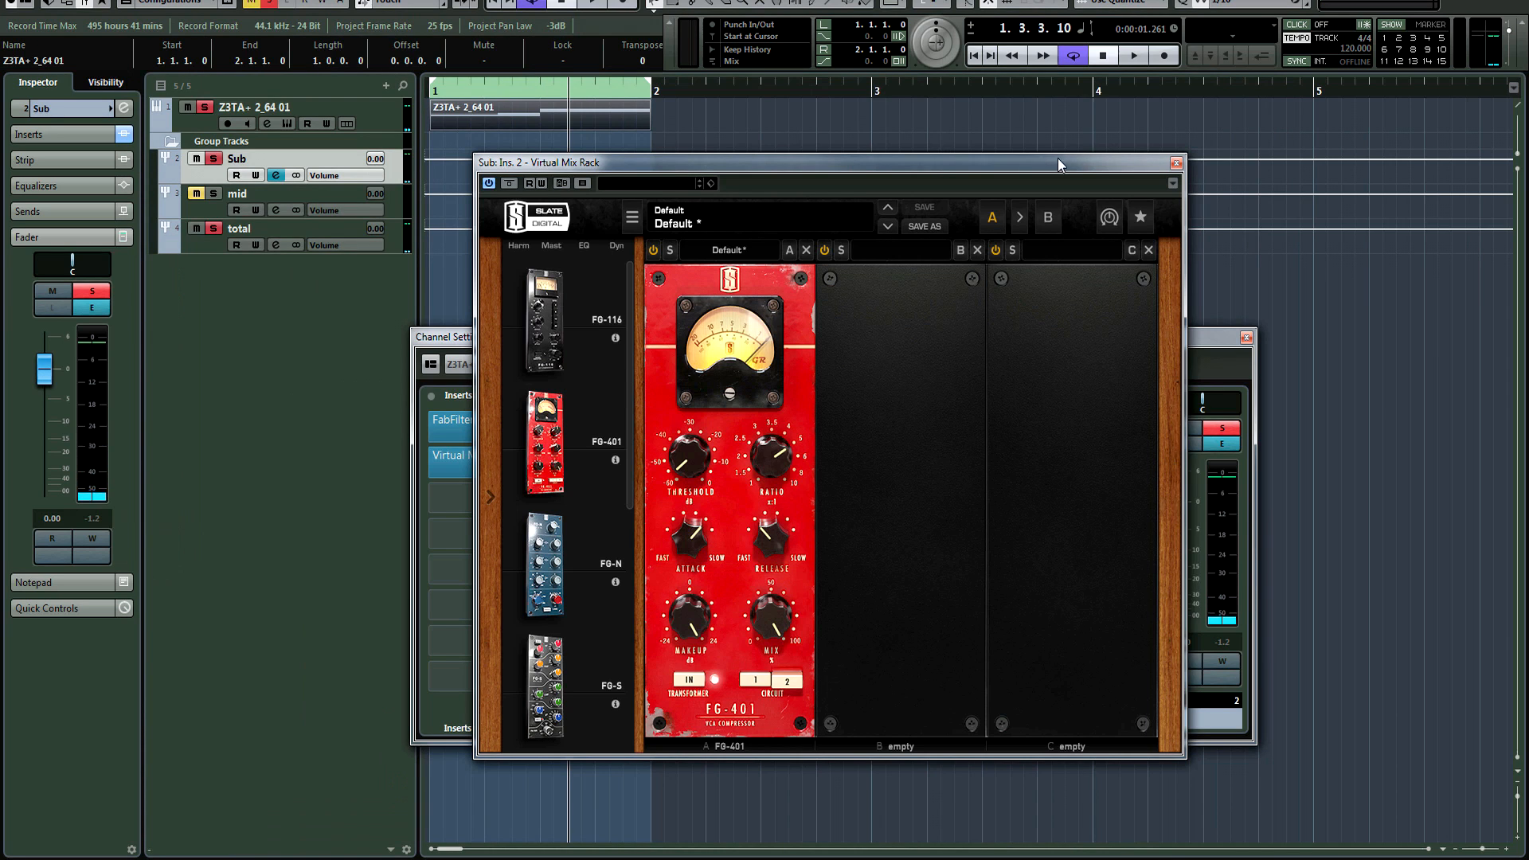
# Close the Virtual Mix Rack, listen to the soloed Sub loop, and reopen its Pro-Q 2 editor
pyautogui.click(1177, 162)
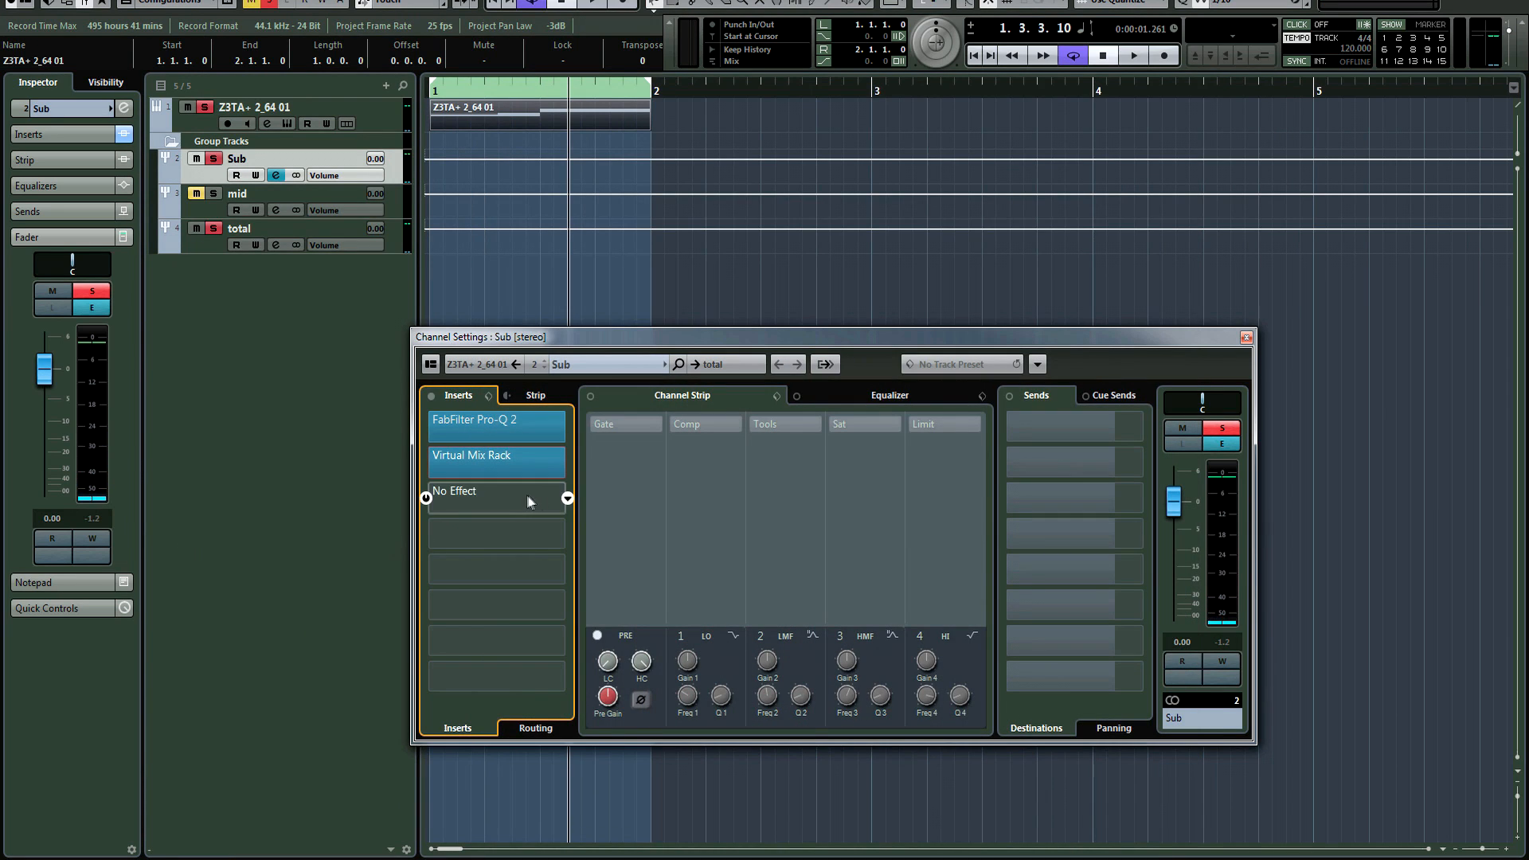
pyautogui.press('space')
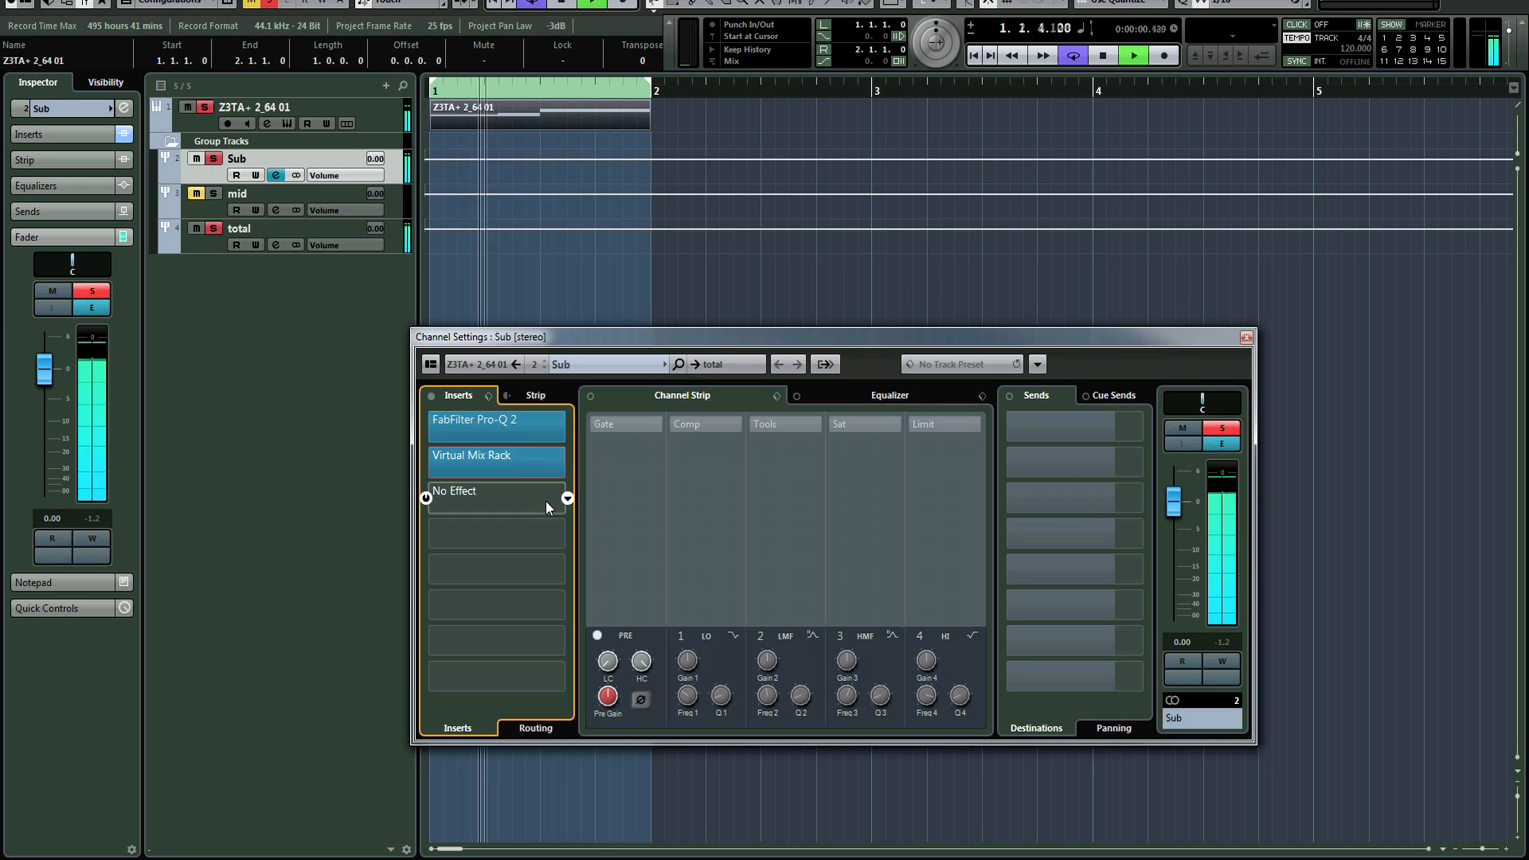
pyautogui.press('space')
pyautogui.click(530, 432)
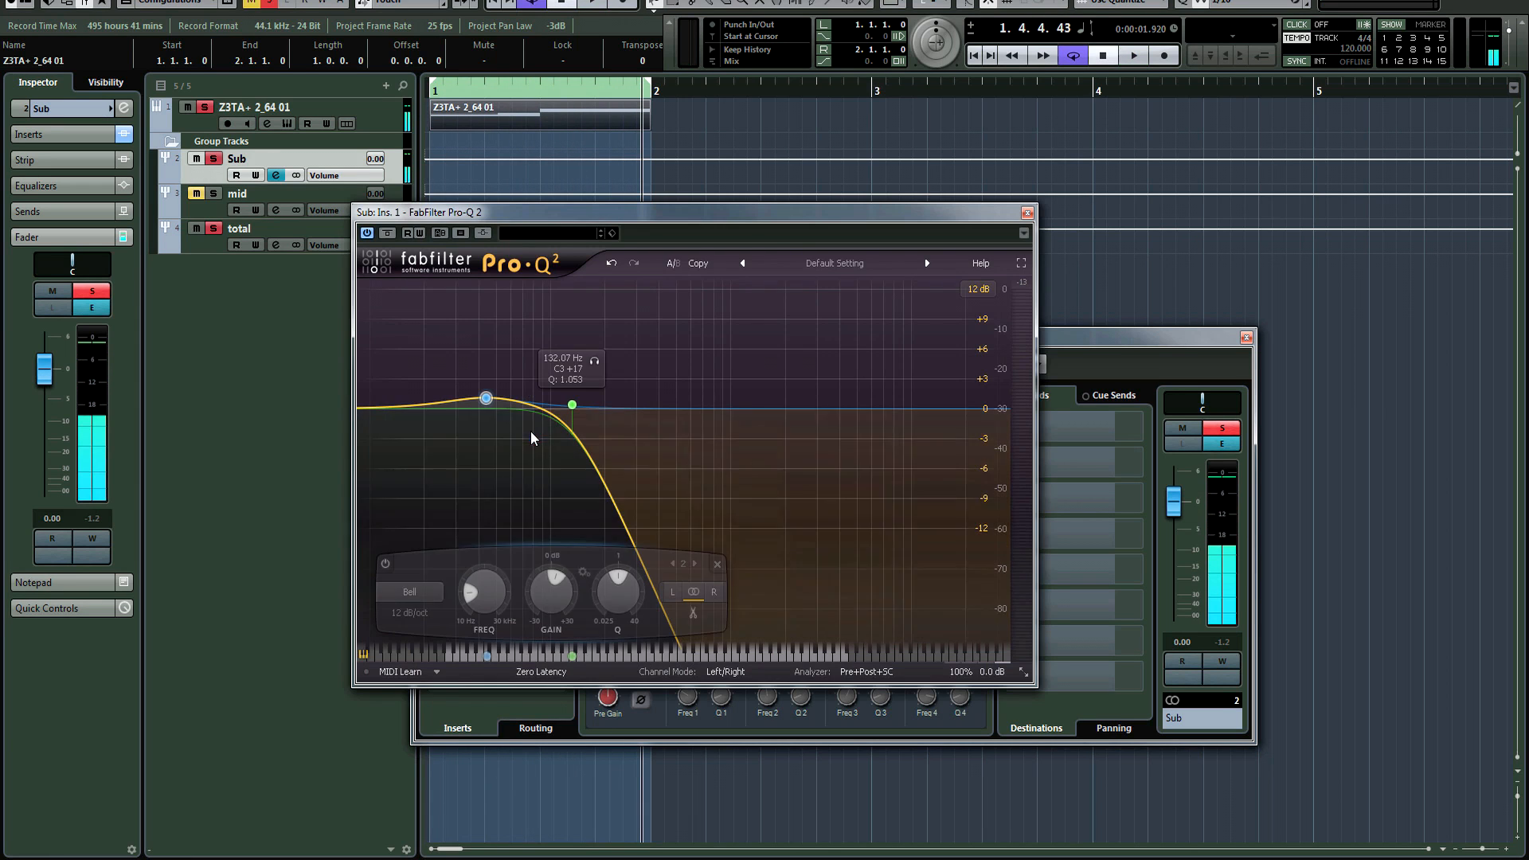
# Examine the loop's bass notes in the Key Editor with the plug-in windows closed, and play the loop
pyautogui.doubleClick(479, 105)
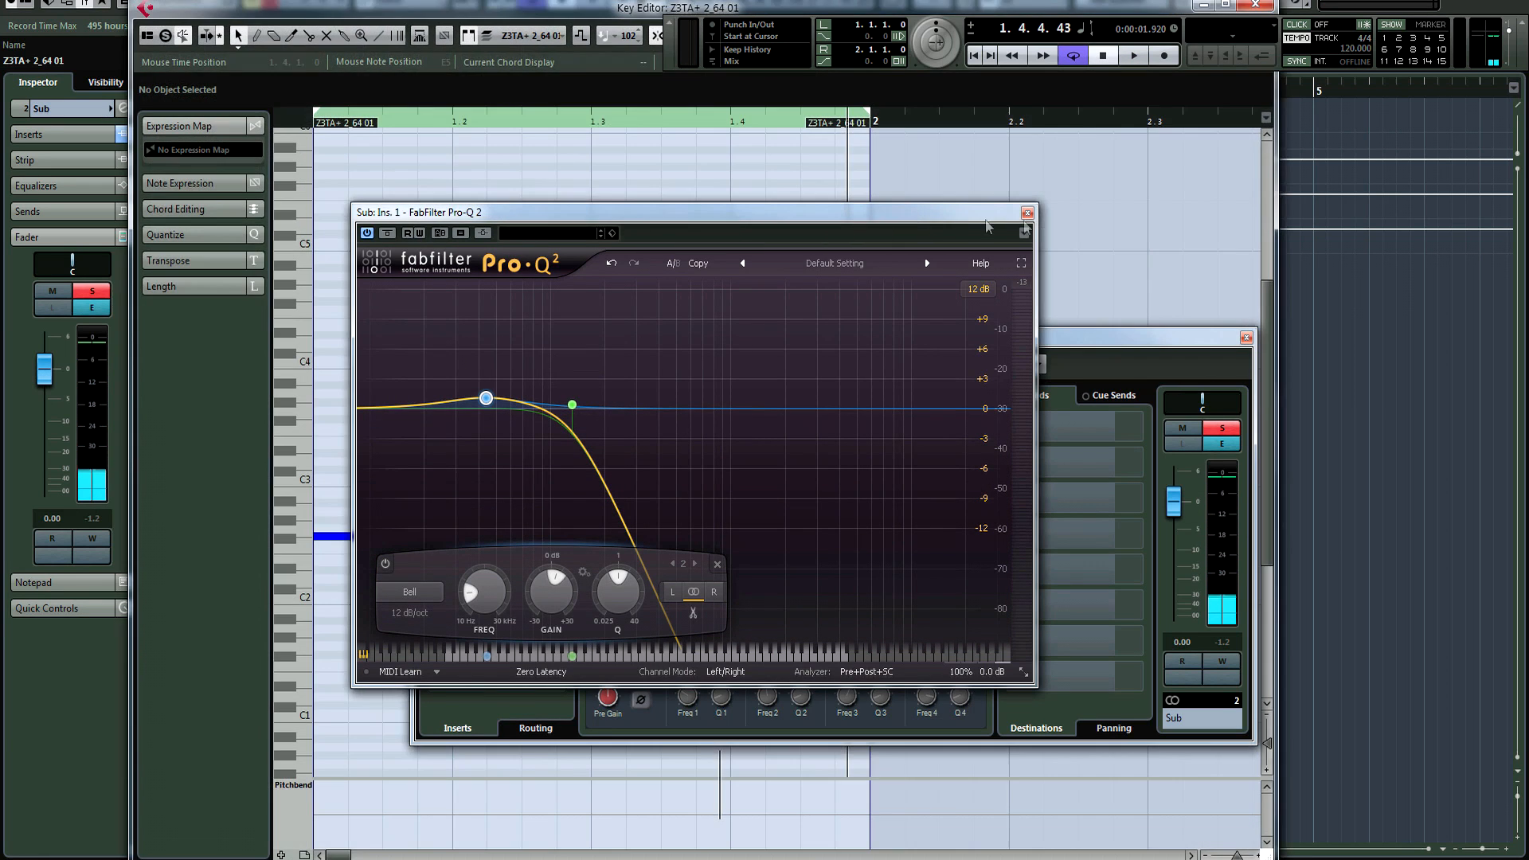
pyautogui.click(1027, 213)
pyautogui.click(1248, 338)
pyautogui.scroll(-4, 785, 358)
pyautogui.moveTo(959, 235); pyautogui.dragTo(341, 403)
pyautogui.press('space')
pyautogui.press('Escape')
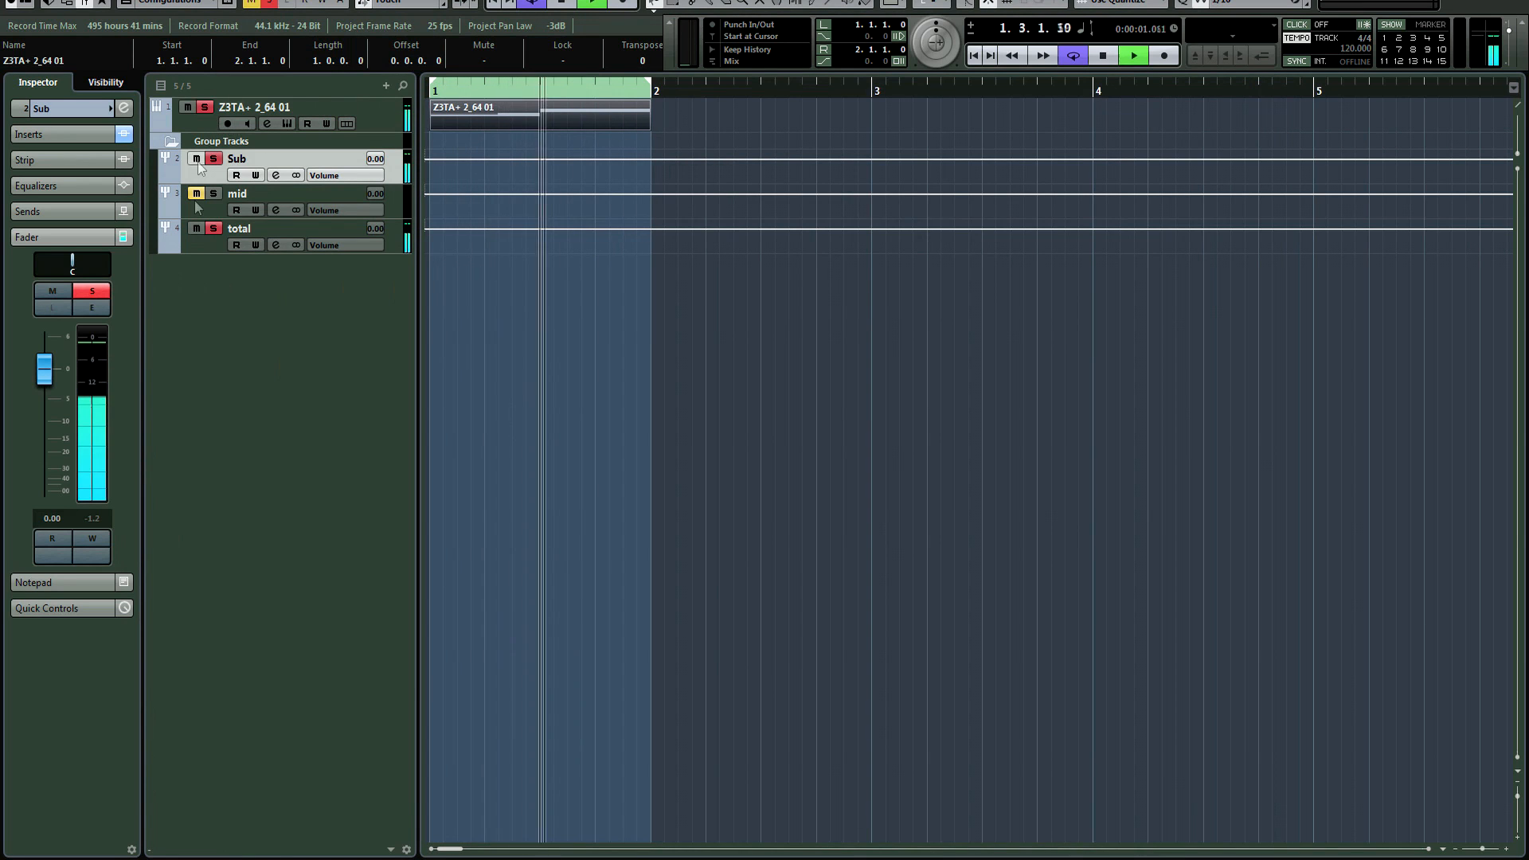
# Raise the low bell in Sub's Pro-Q 2 to about +4.75 dB at 46.85 Hz
pyautogui.click(276, 175)
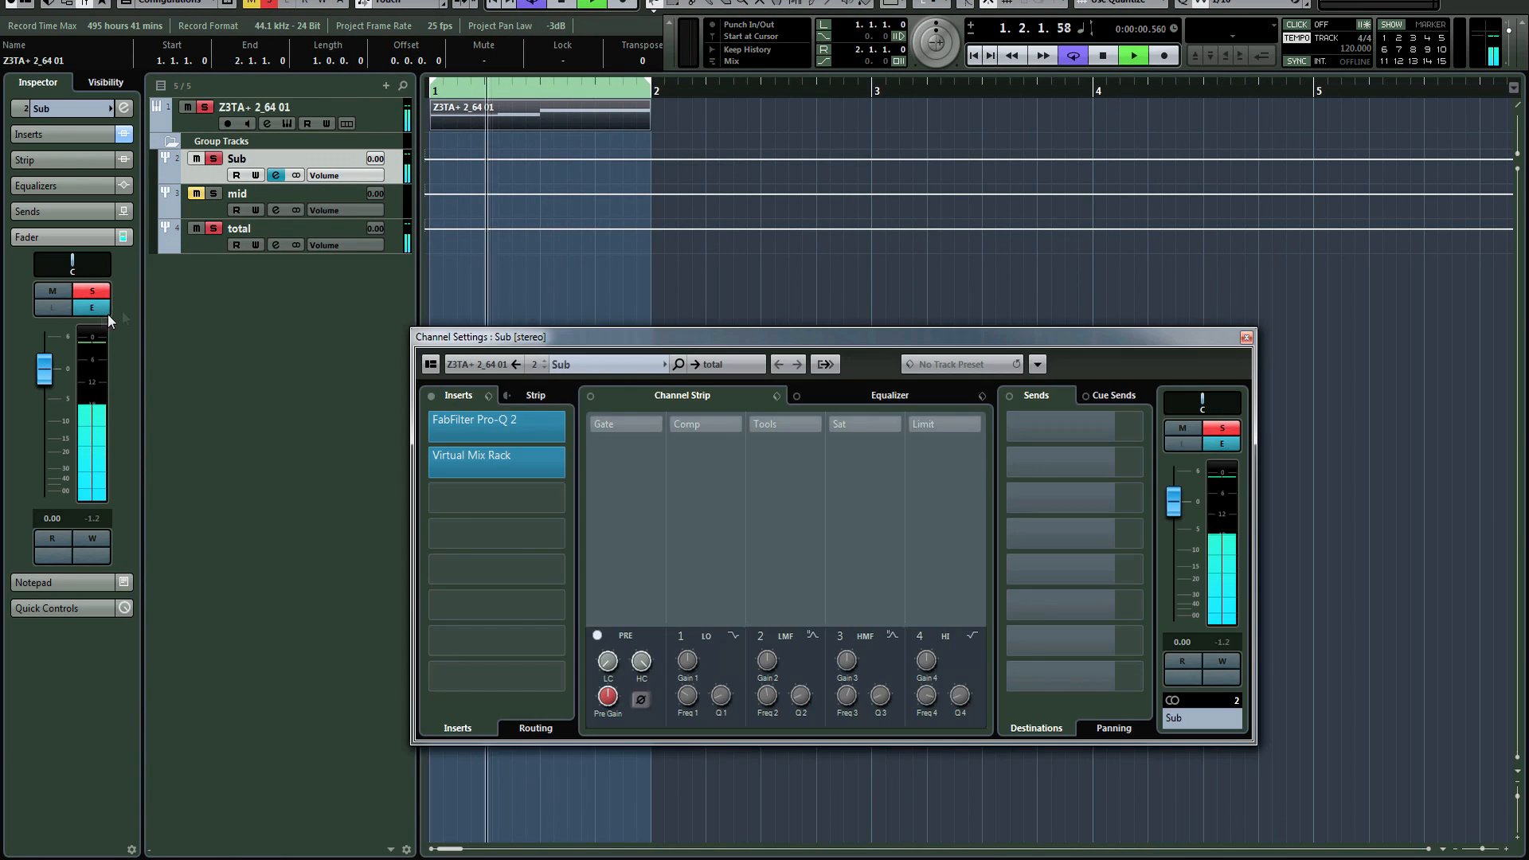
pyautogui.click(498, 425)
pyautogui.moveTo(486, 397); pyautogui.dragTo(491, 363)
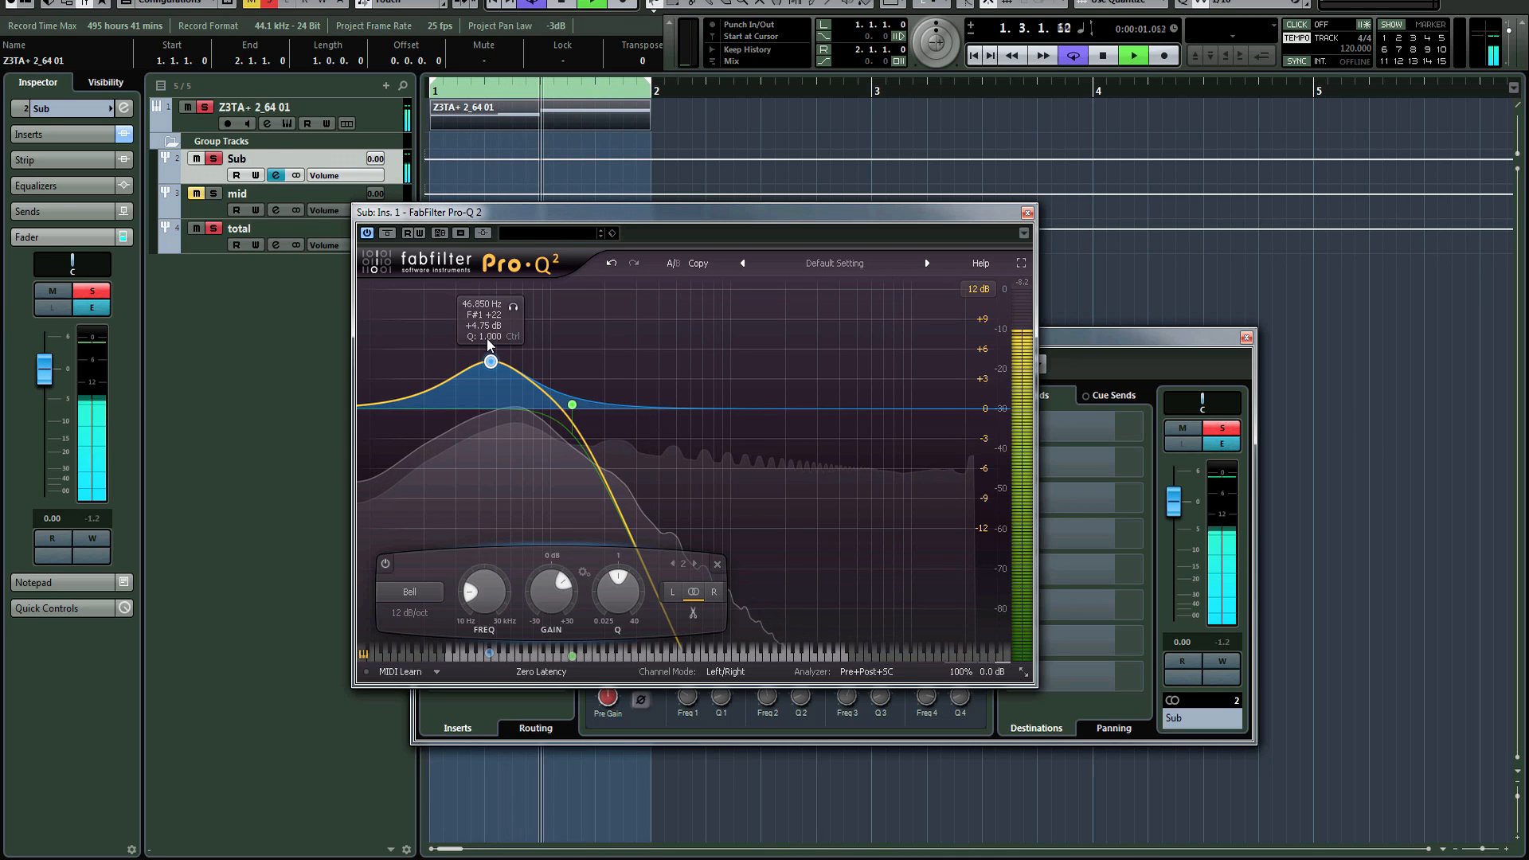
pyautogui.click(1028, 213)
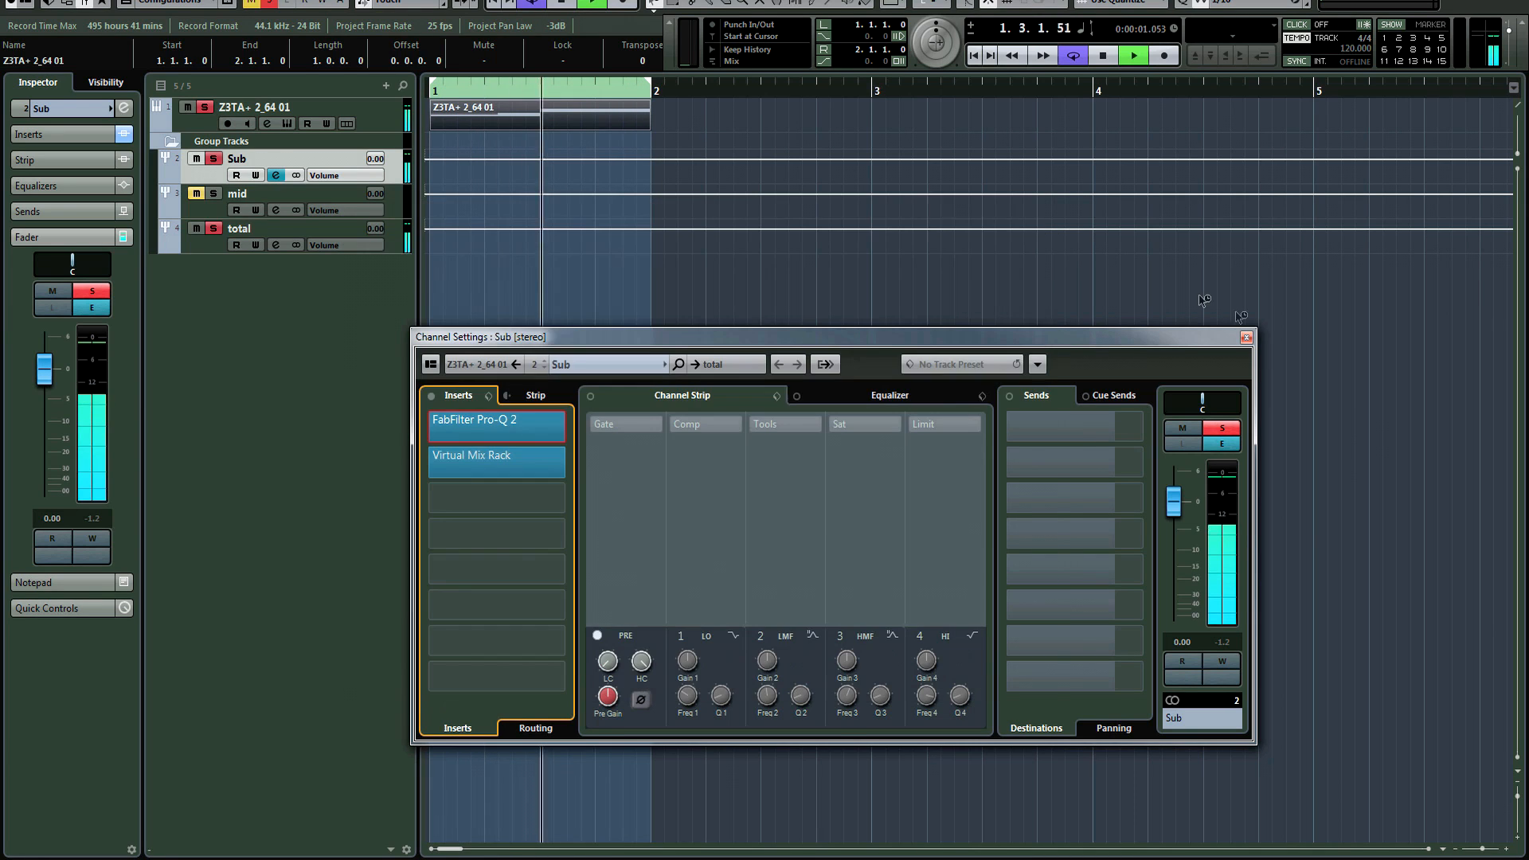
# Stop playback, close the Sub channel settings, and save the project
pyautogui.press('space')
pyautogui.click(1247, 337)
pyautogui.hotkey('ctrl', 's')
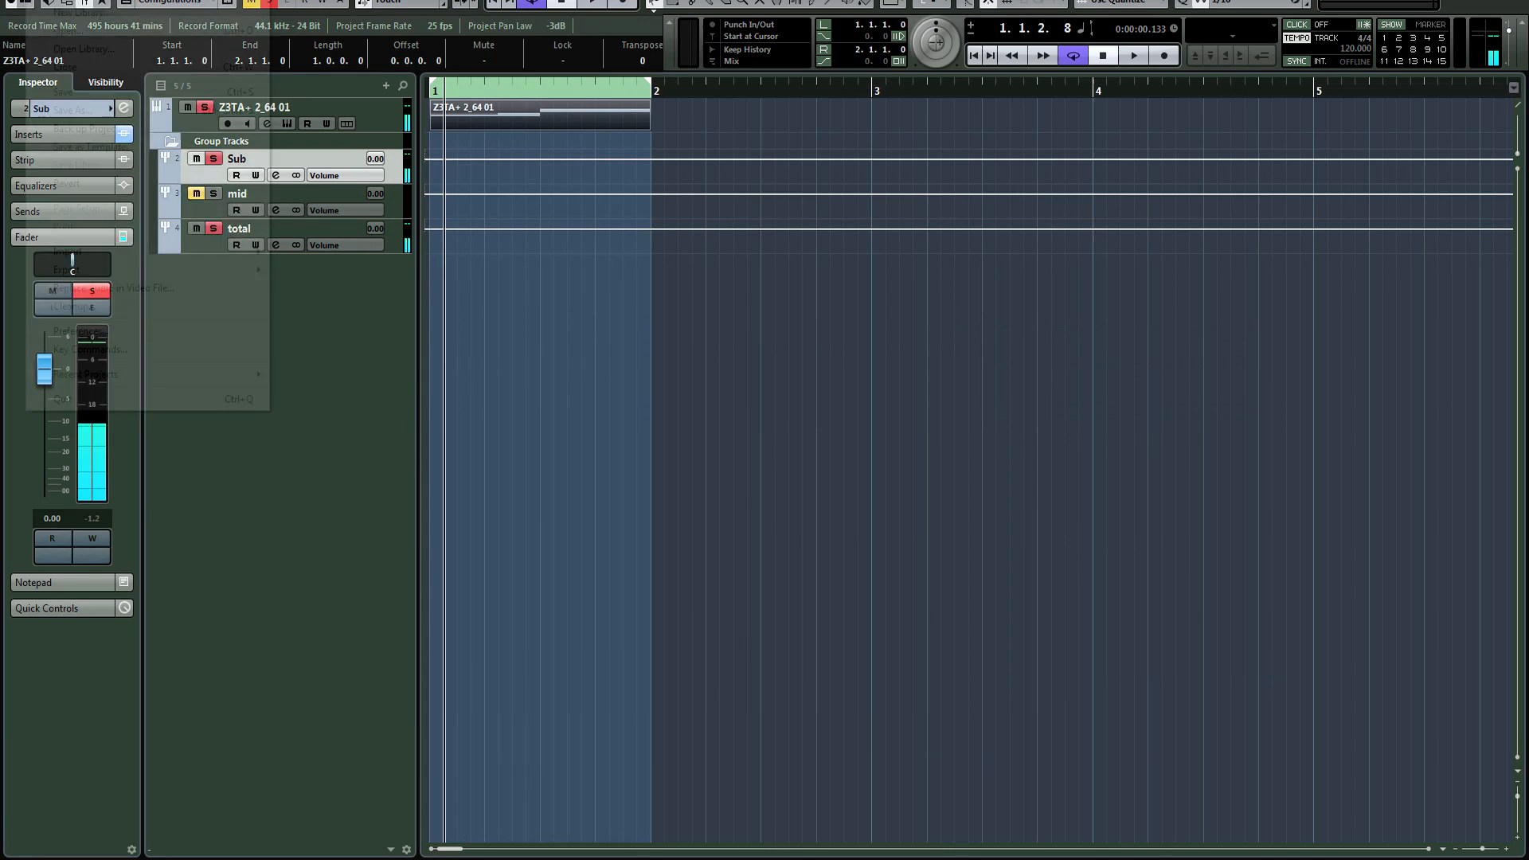
# Clear all solos and play the full loop, briefly muting and unmuting the Sub group to compare the sound
pyautogui.click(270, 6)
pyautogui.press('space')
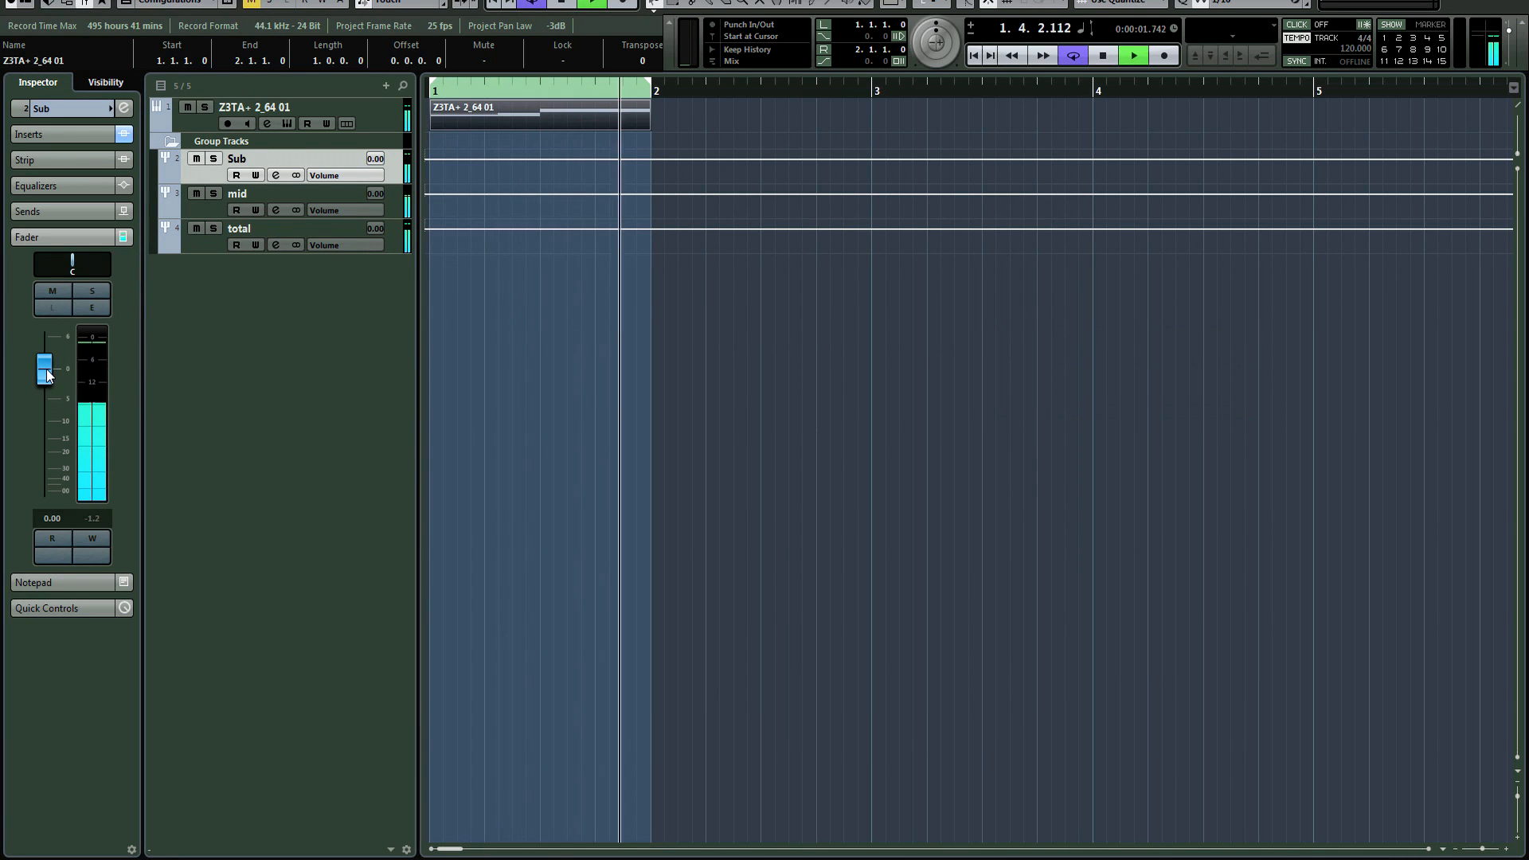
pyautogui.click(197, 160)
pyautogui.click(196, 159)
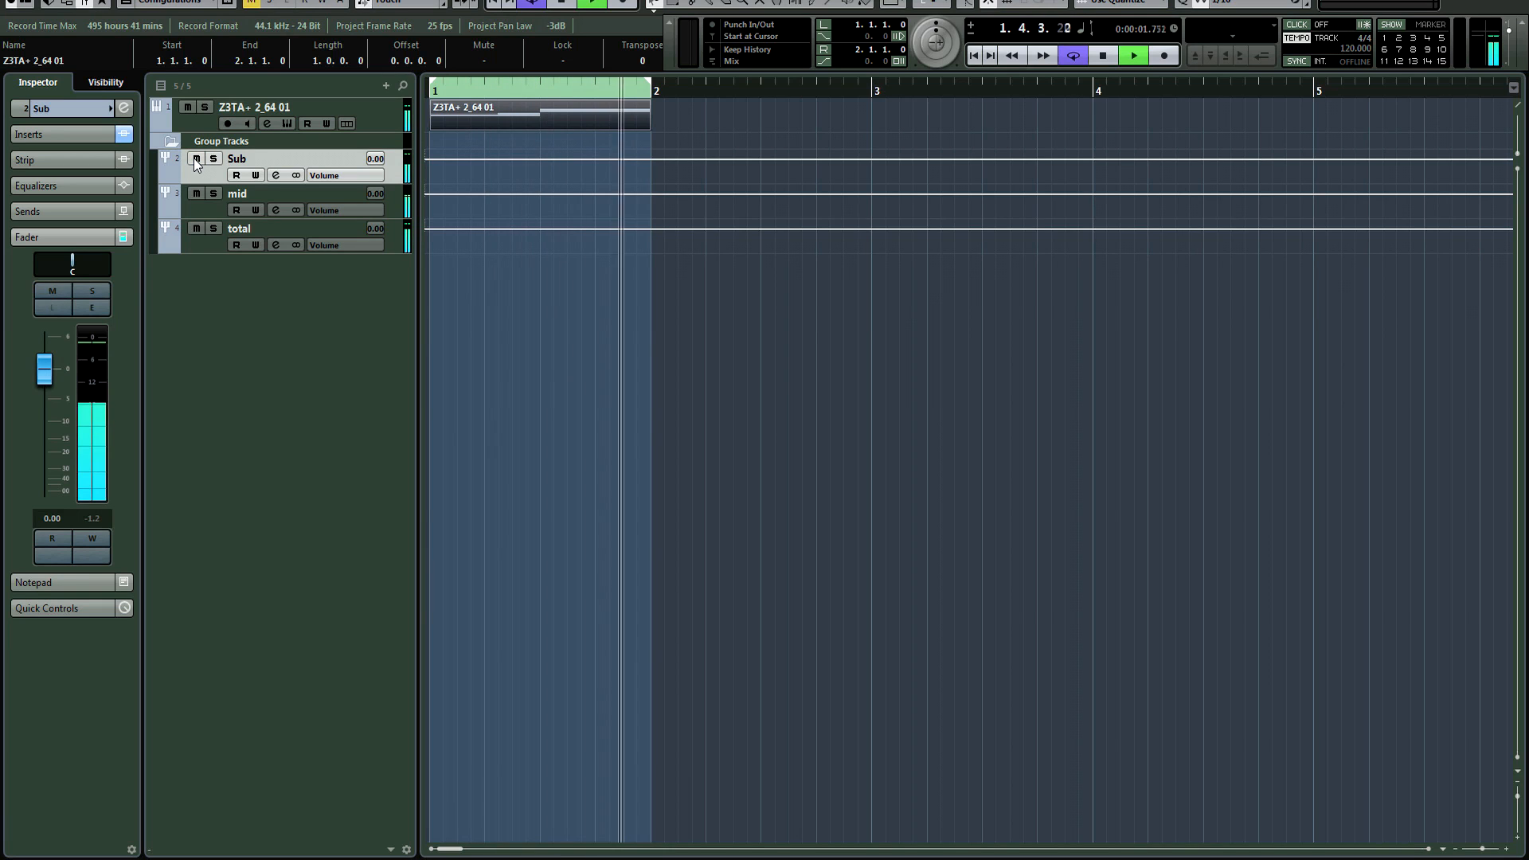
pyautogui.press('space')
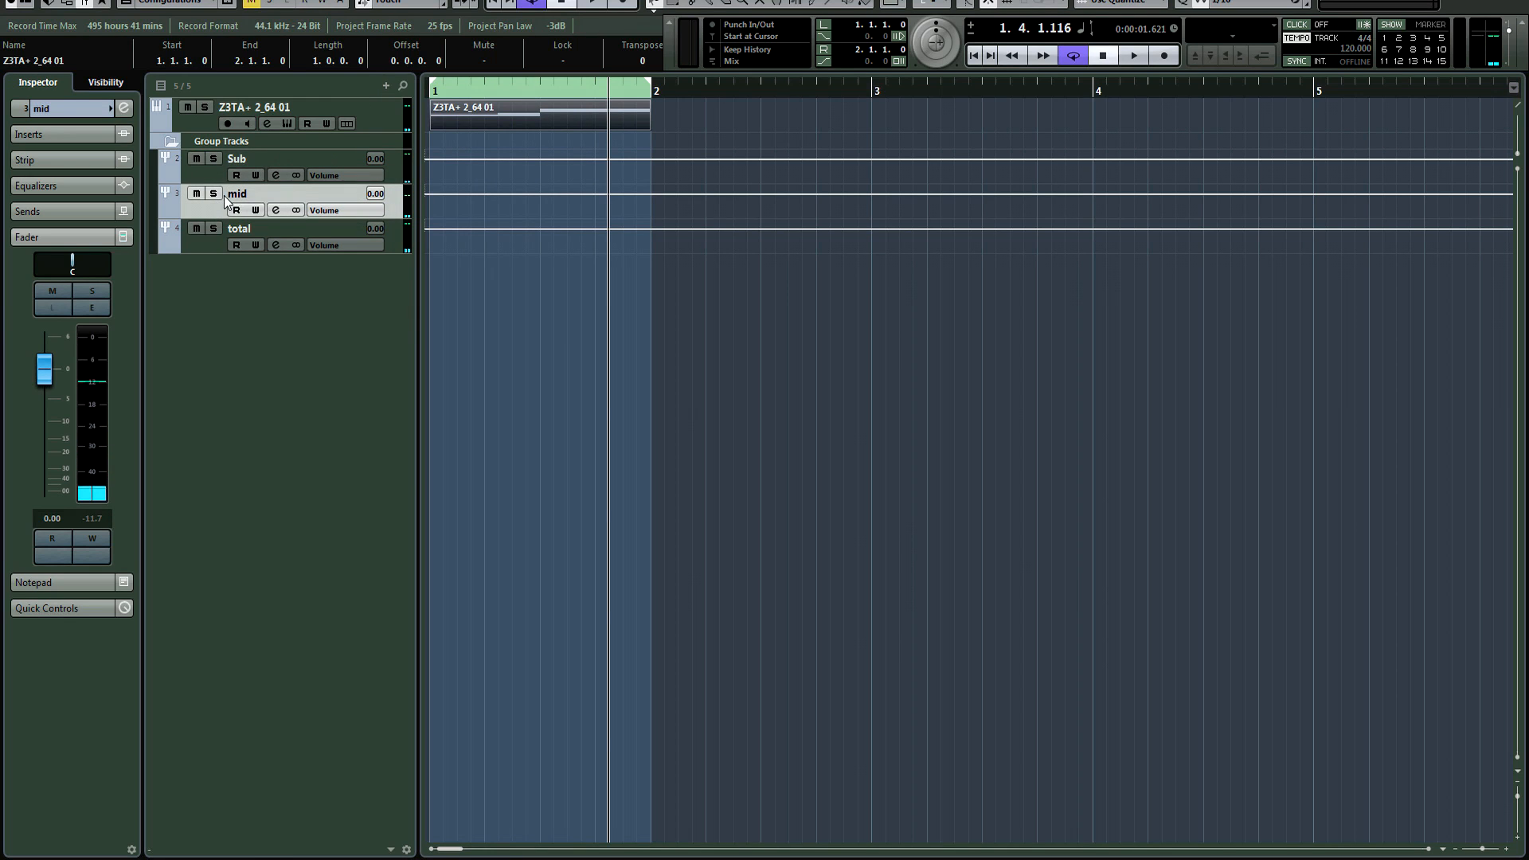
# Solo the mid group and listen to the loop without Sub
pyautogui.click(209, 194)
pyautogui.press('space')
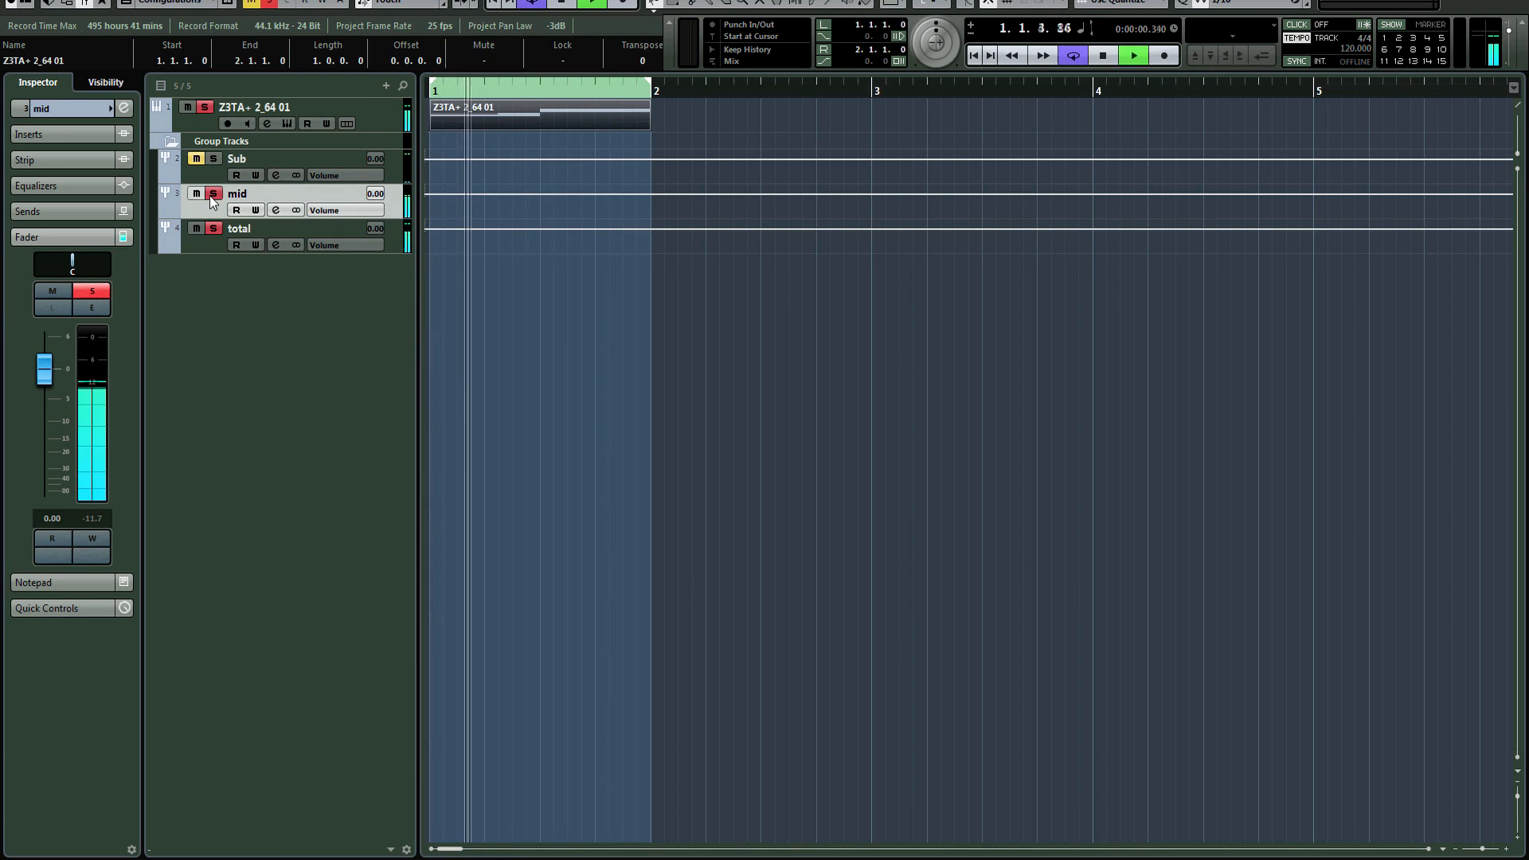
pyautogui.press('space')
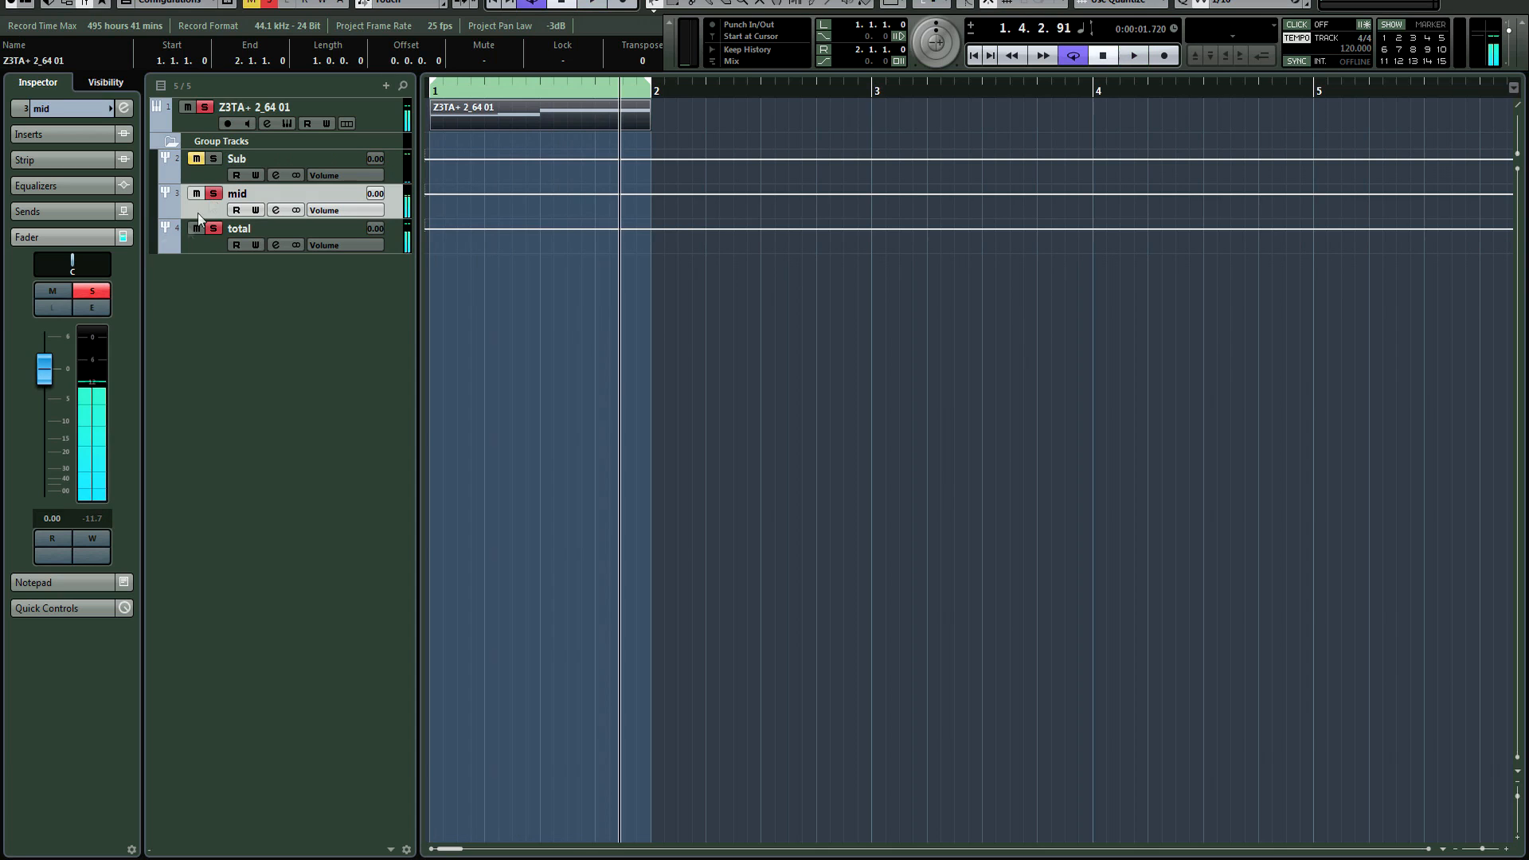
# Open the mid group's channel settings and save the project
pyautogui.click(103, 306)
pyautogui.click(26, 3)
pyautogui.click(61, 92)
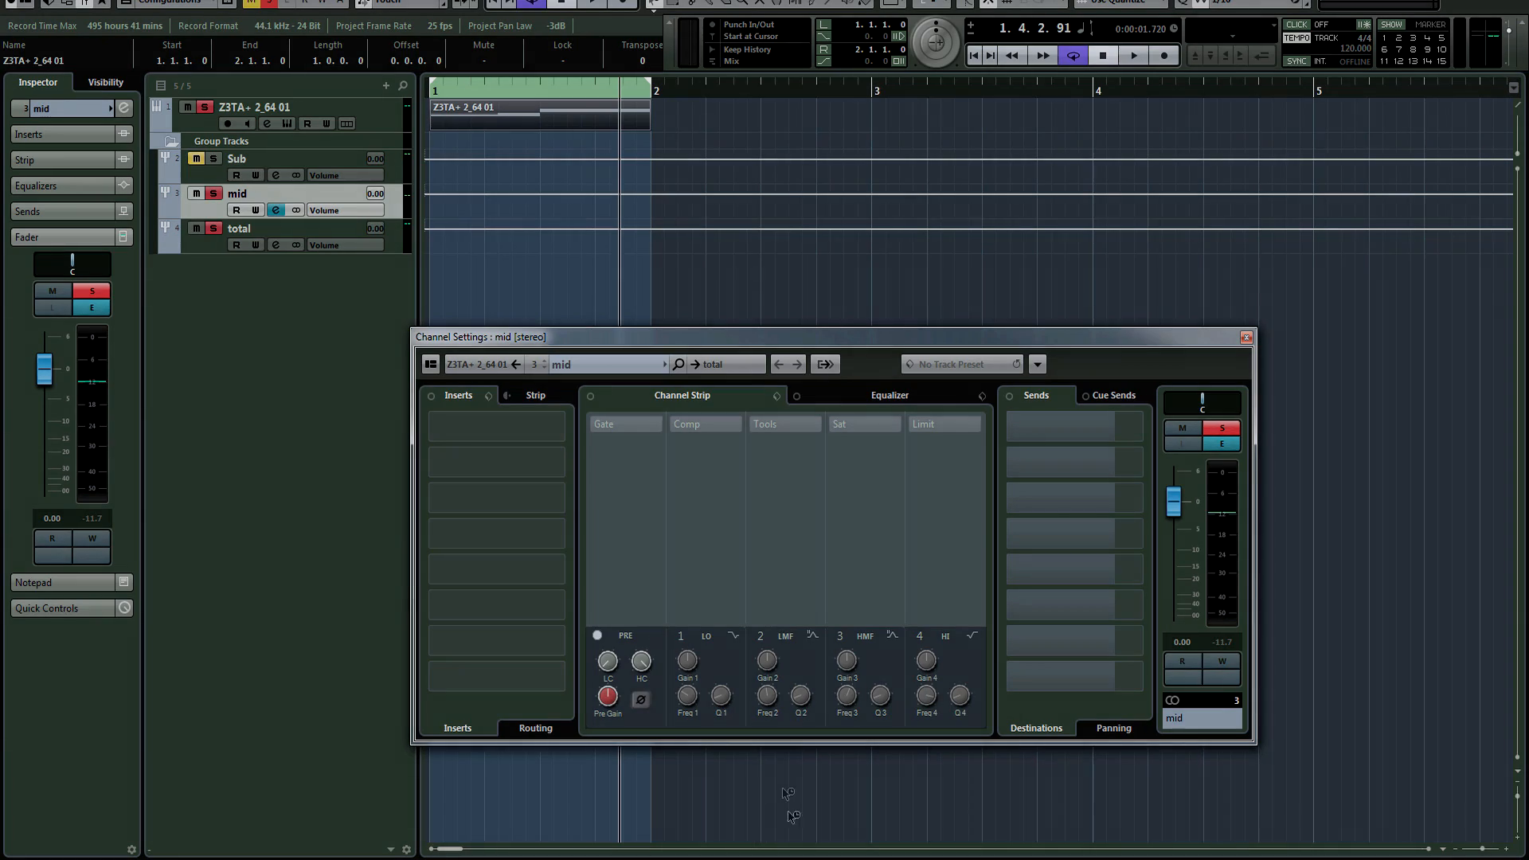
pyautogui.moveTo(353, 846)
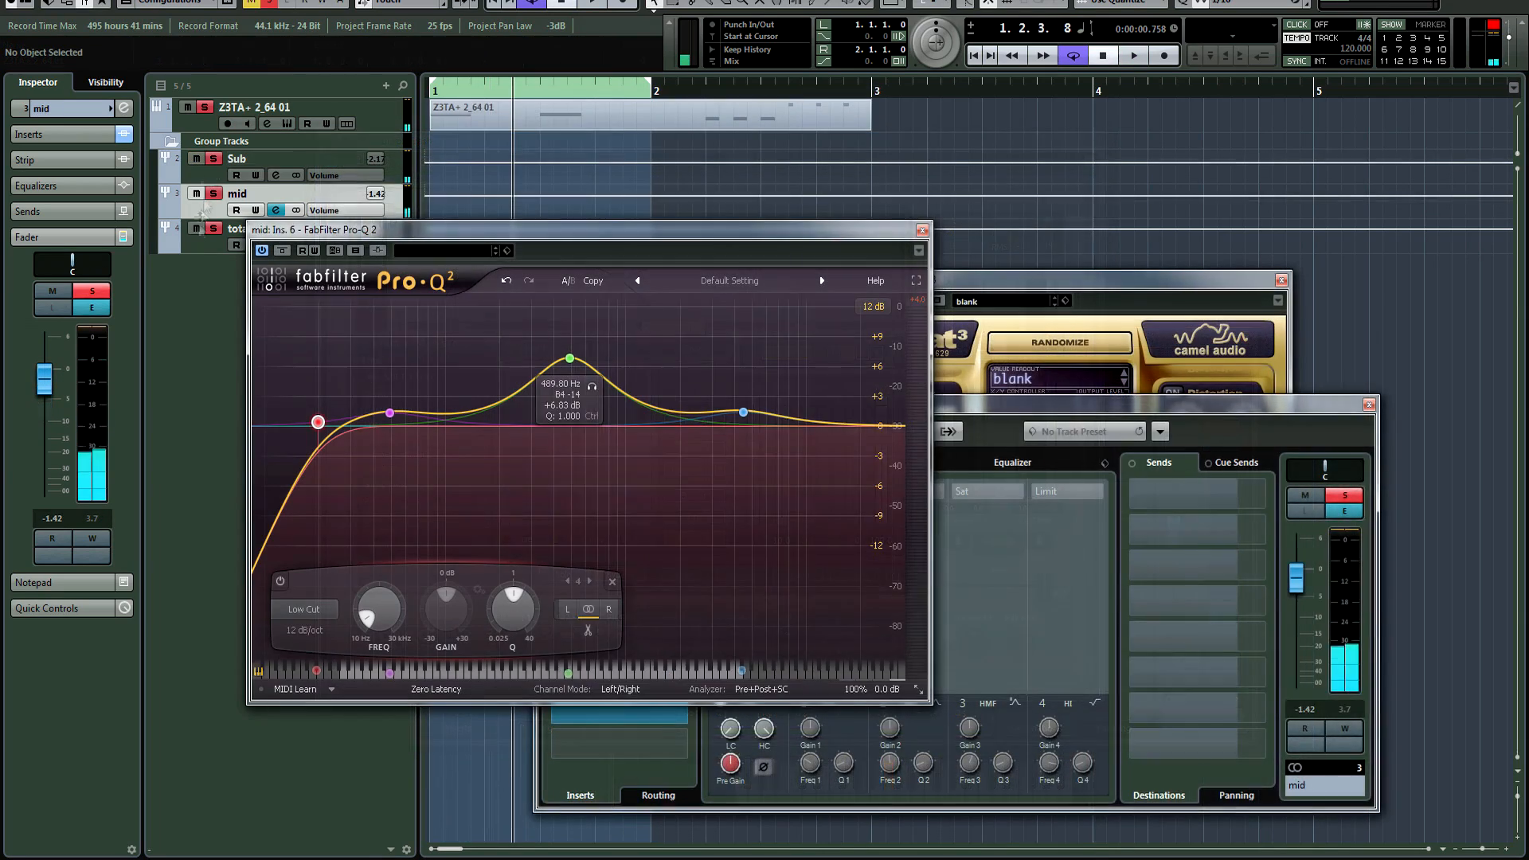
# During playback, add a bell cut of about -30 dB with a raised Q in total's Pro-Q 2, and extend the loop to bar 3
pyautogui.click(632, 532)
pyautogui.click(620, 494)
pyautogui.press('space')
pyautogui.moveTo(1039, 428); pyautogui.dragTo(1182, 547)
pyautogui.moveTo(1233, 610); pyautogui.dragTo(1235, 594)
pyautogui.moveTo(651, 82); pyautogui.dragTo(873, 85)
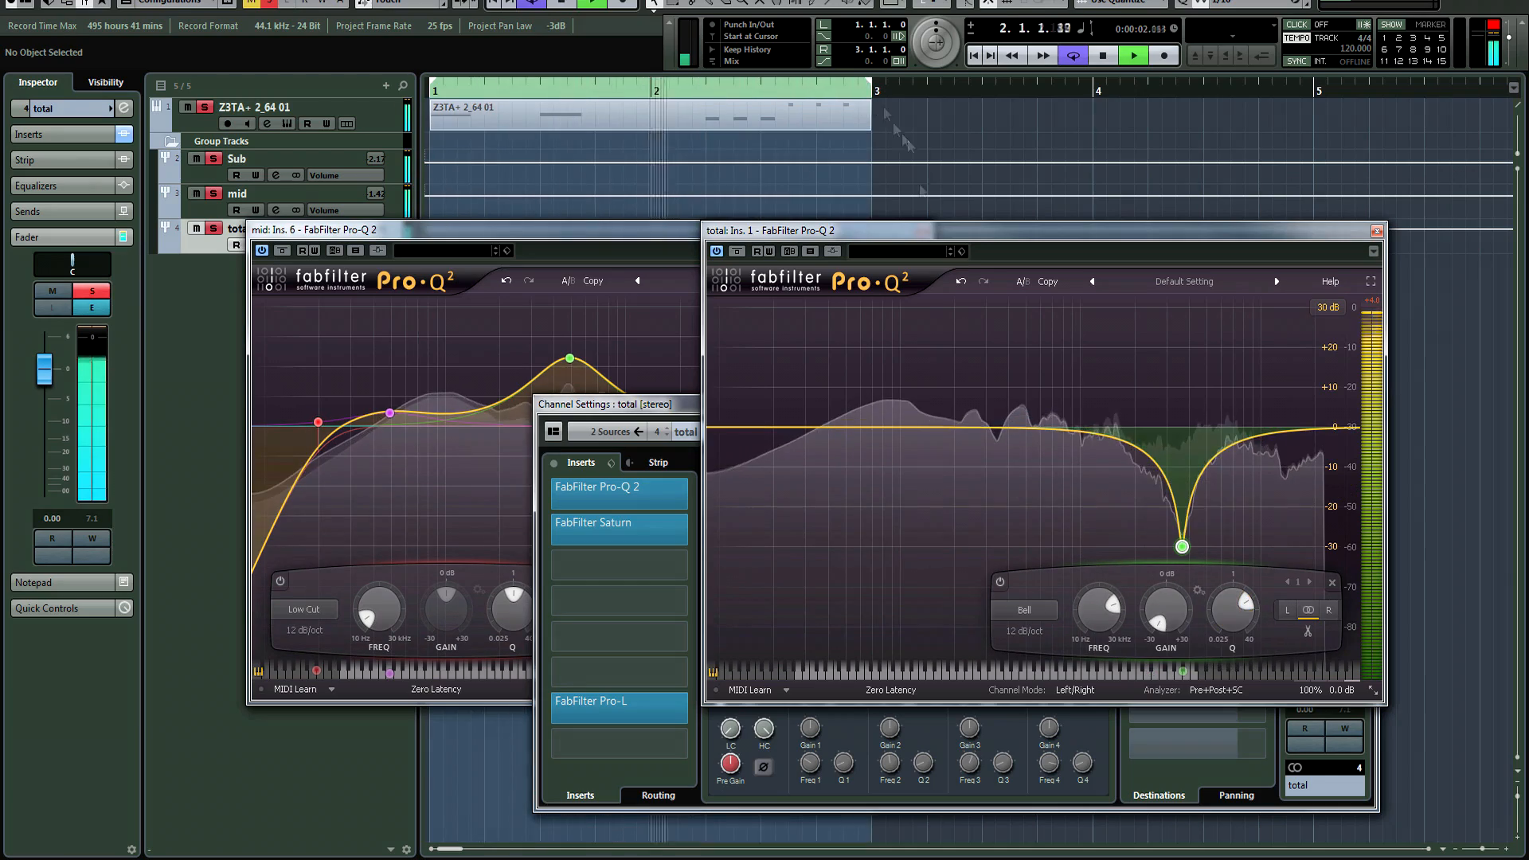